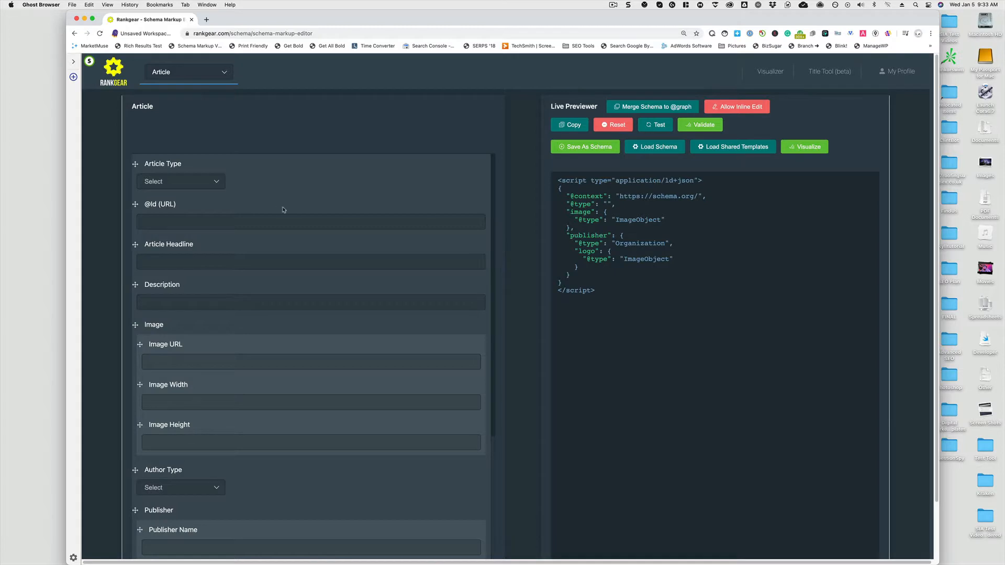
Set the article type to News Article
click(217, 185)
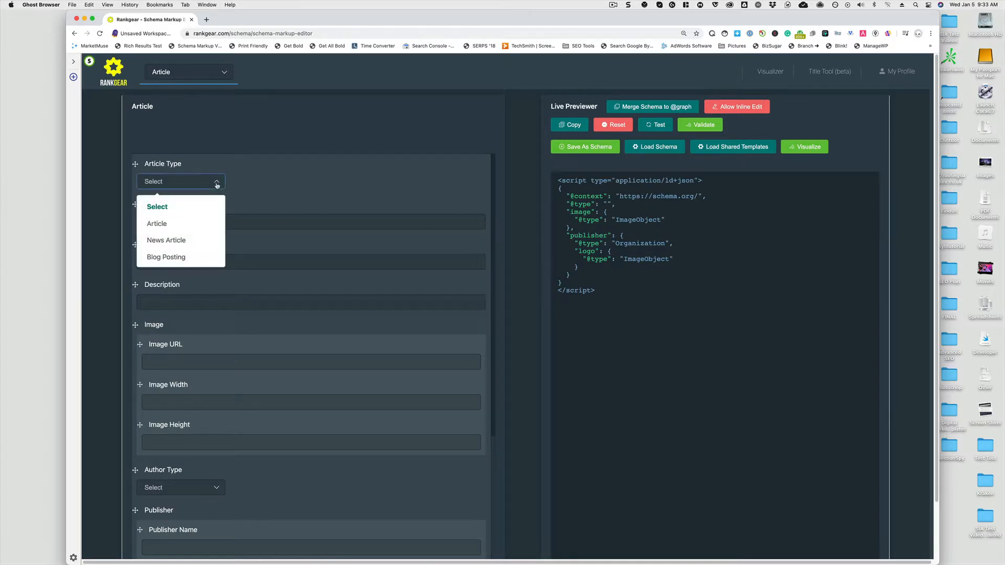
click(184, 242)
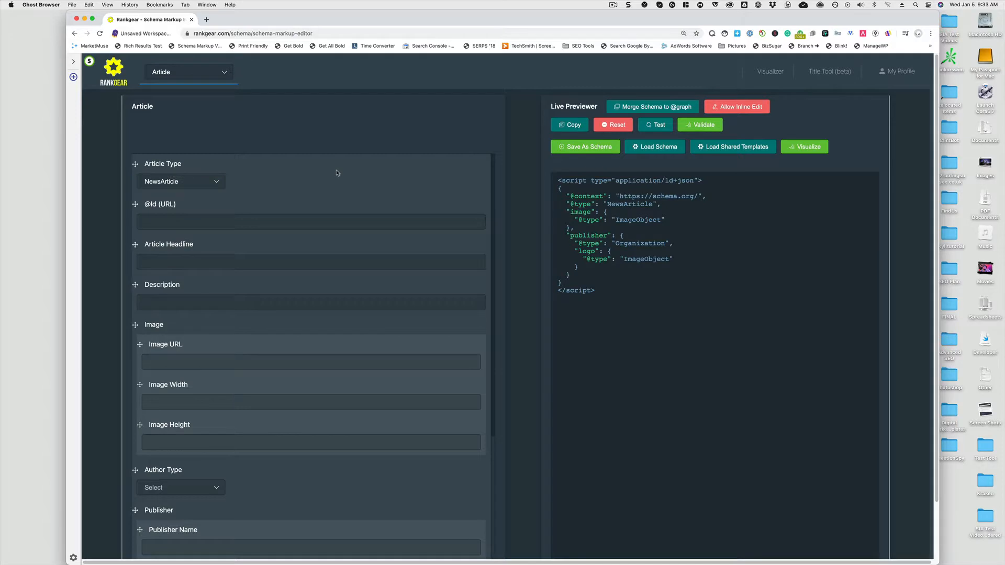
scroll(338, 171, down, 1)
scroll(337, 171, up, 1)
Open seothisweek.com in a new browser tab and open the article "Google Can Soft 404 Out of Stock Products"
click(206, 19)
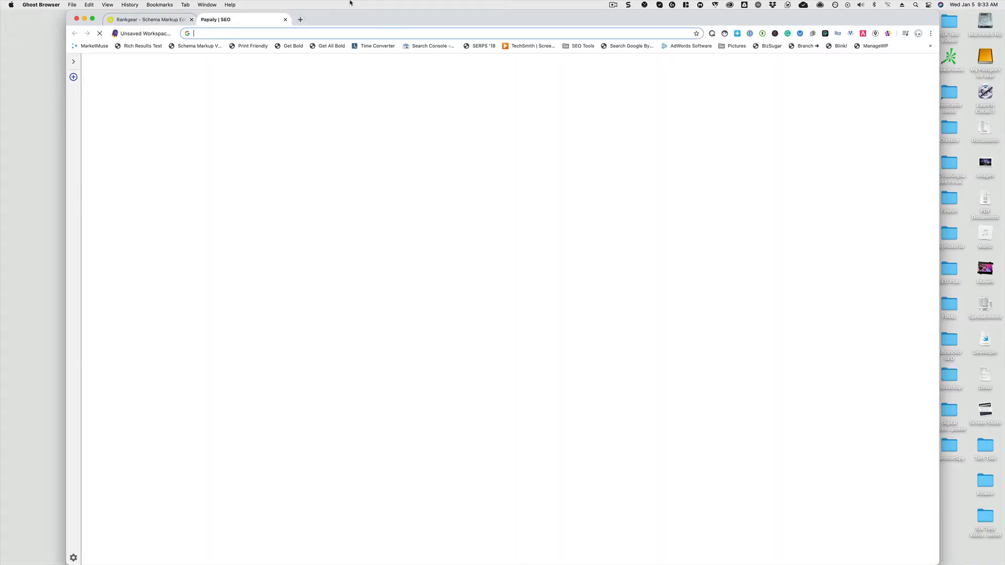
text(se)
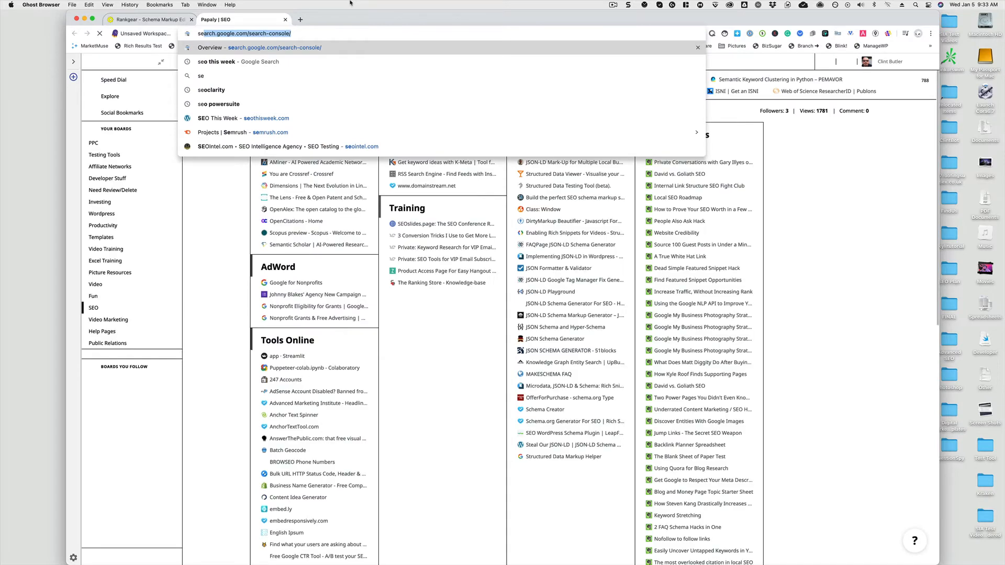
text(o)
key(Return)
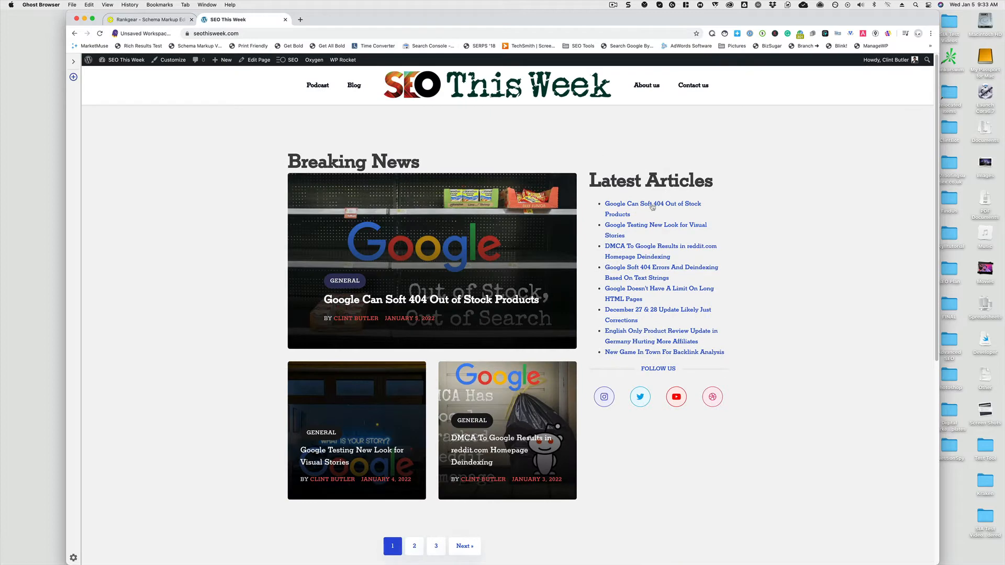
click(652, 207)
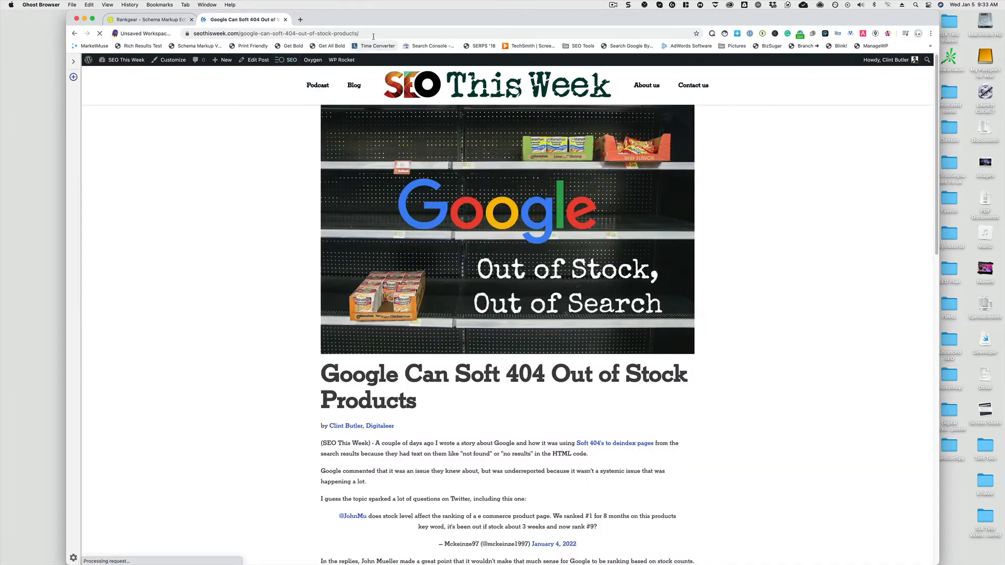
click(374, 33)
key(super+c)
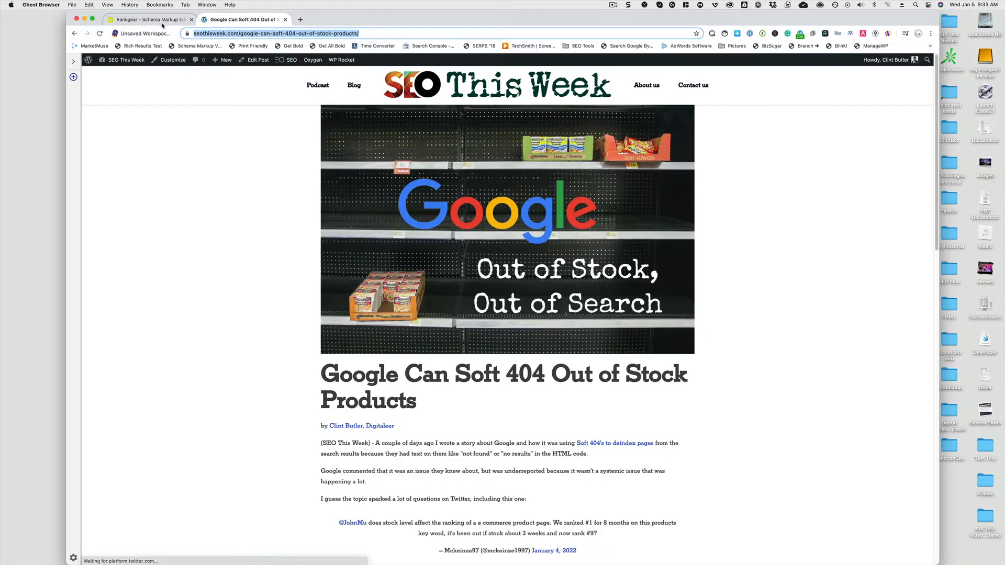
click(160, 23)
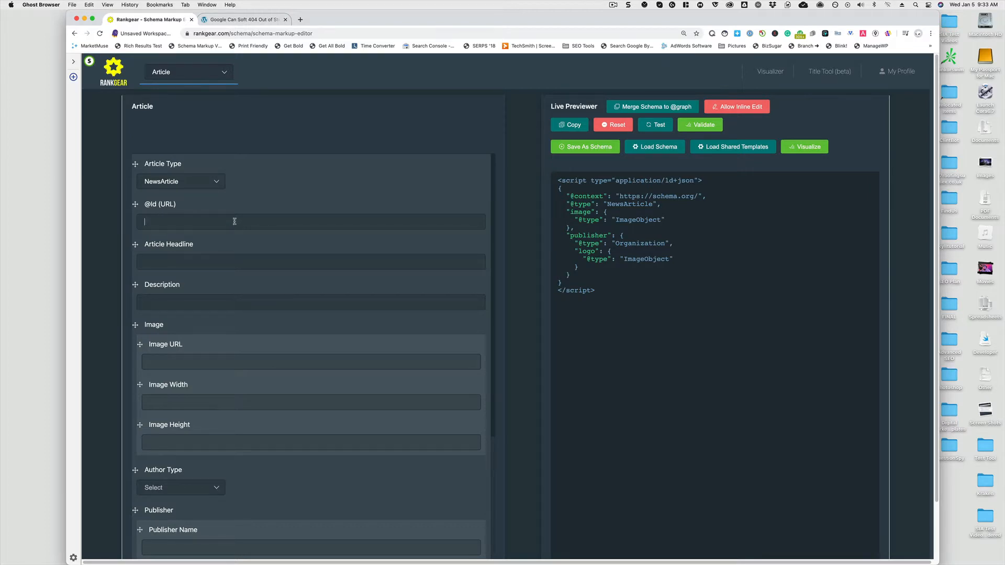
key(super+v)
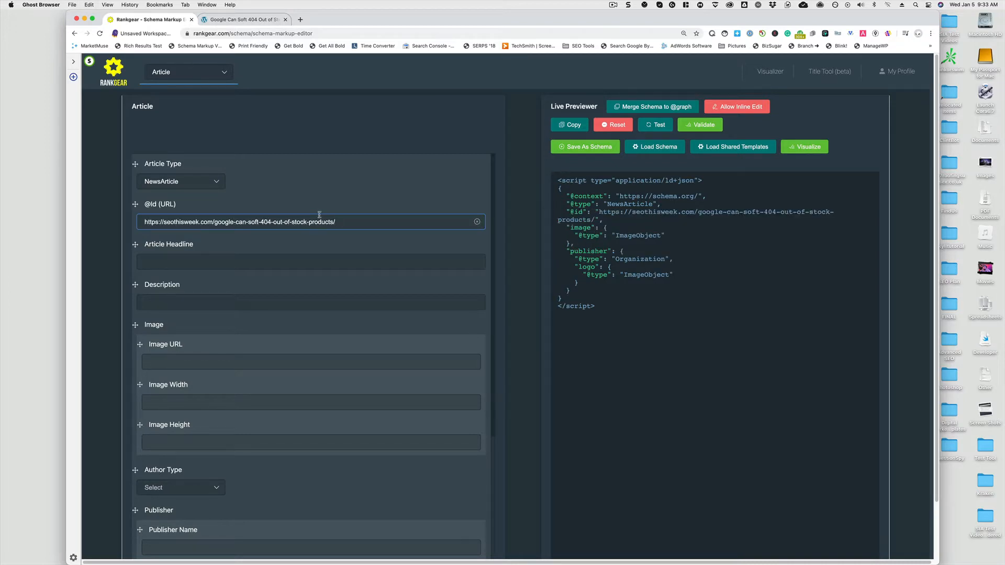
text(#article)
key(BackSpace)
key(BackSpace)
key(BackSpace)
key(BackSpace)
text(ticle)
click(339, 222)
text(news)
Copy the title "Google Can Soft 404 Out of Stock Products" from the article page into the Article Headline field
click(336, 255)
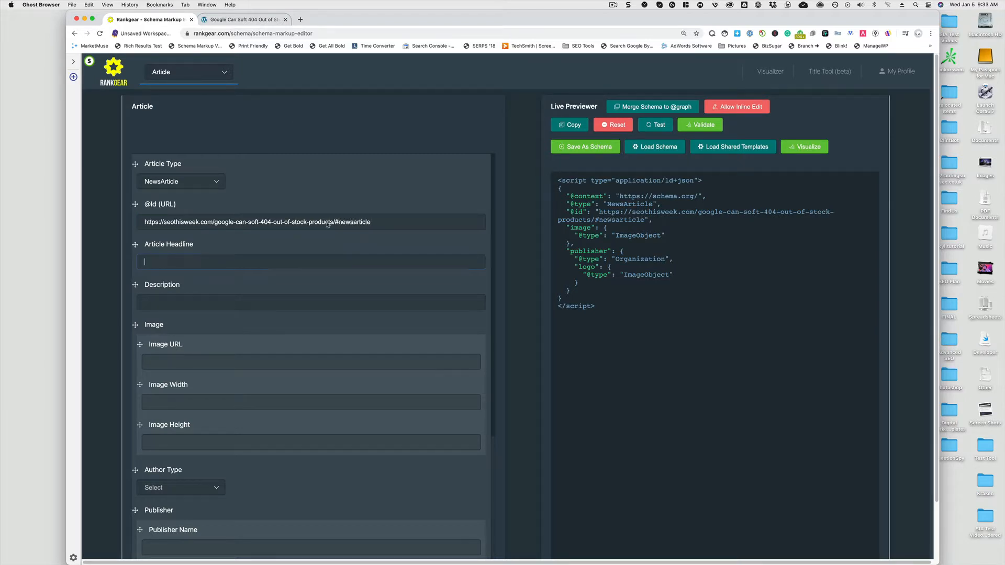
key(ctrl+Tab)
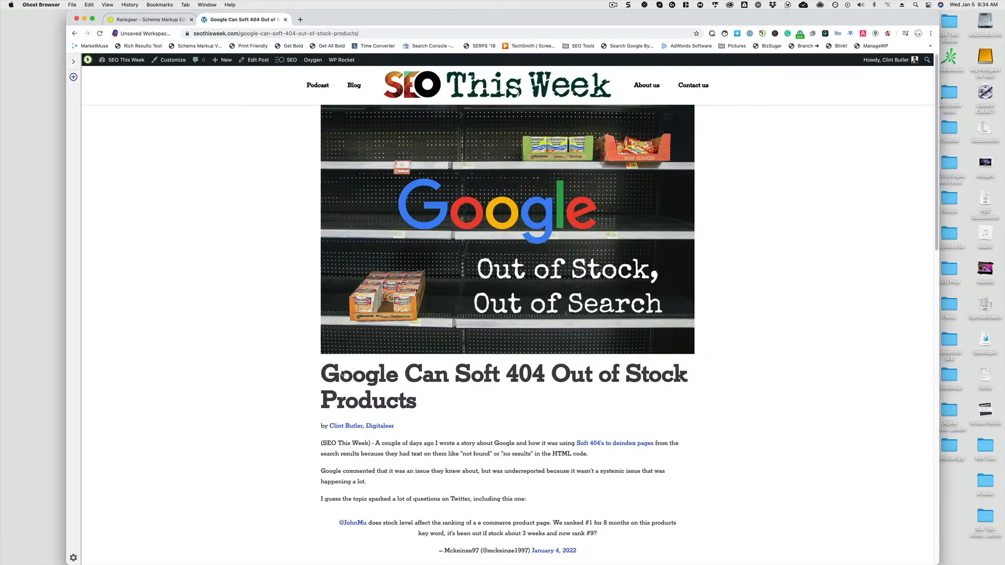
triple_click(324, 370)
key(super+c)
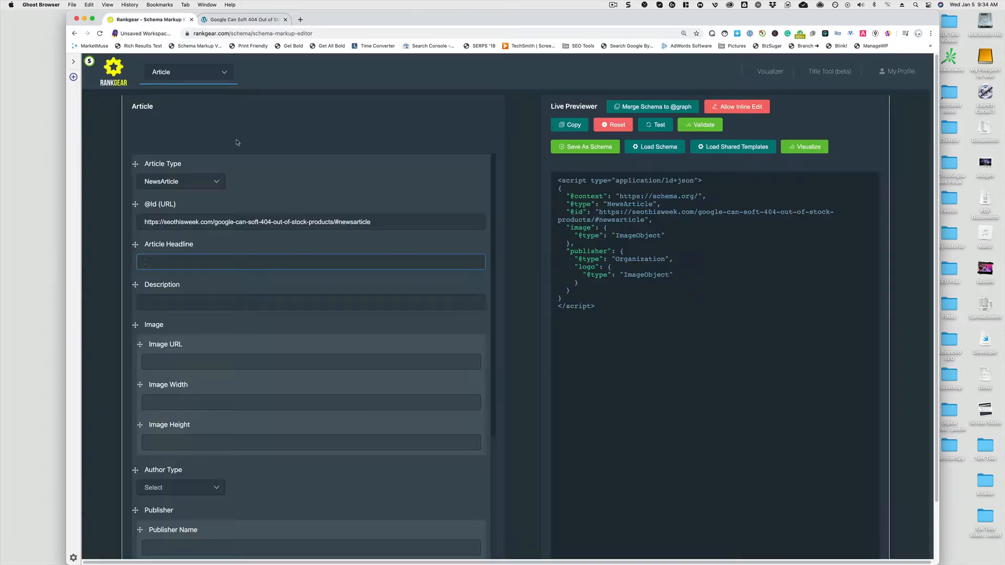
key(ctrl+shift+Tab)
key(super+v)
View the article's page source and copy its dc.description meta text into the schema's Description field
click(234, 301)
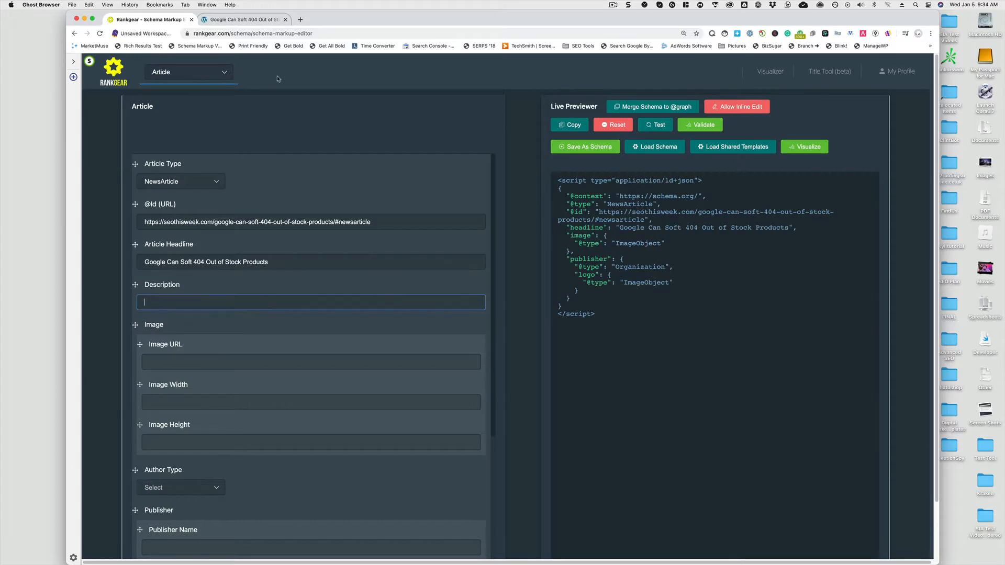
key(ctrl+Tab)
click(201, 354)
right_click(201, 353)
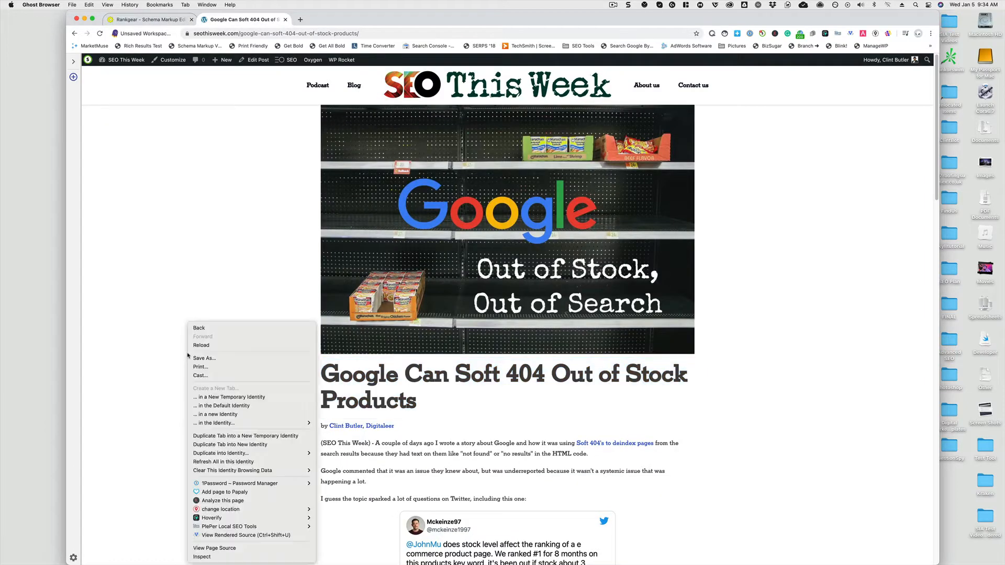
click(227, 550)
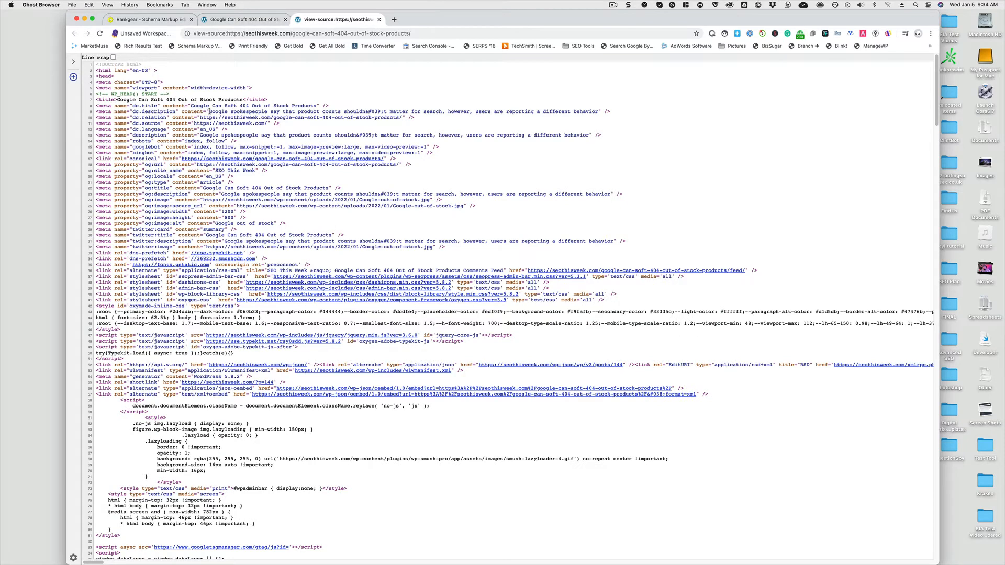
drag(209, 112, 597, 112)
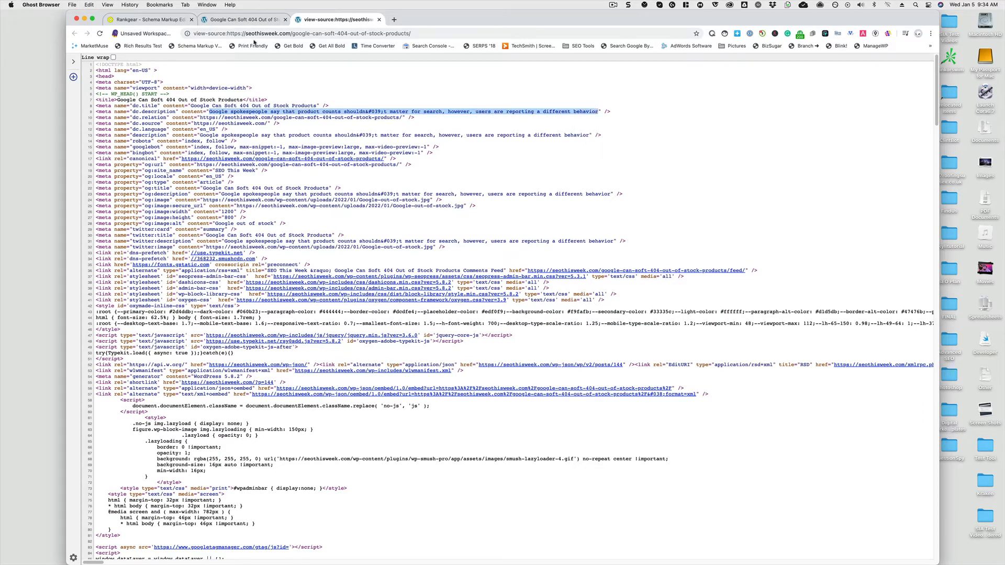
click(160, 21)
click(243, 302)
key(super+v)
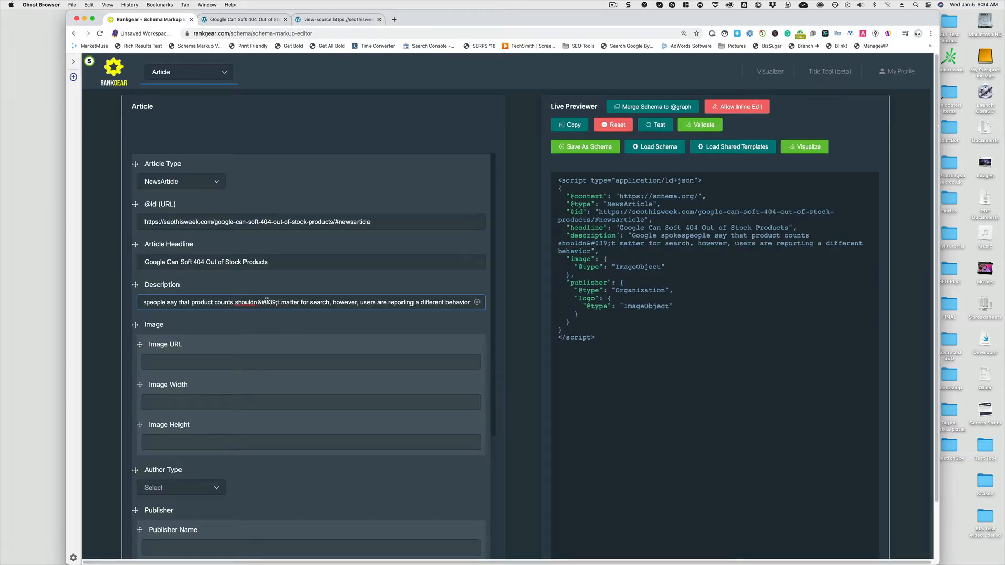
Replace the &#039; entity in the description with an apostrophe so the word reads "shouldn't"
key(BackSpace)
key(BackSpace)
key(BackSpace)
key(BackSpace)
key(BackSpace)
key(BackSpace)
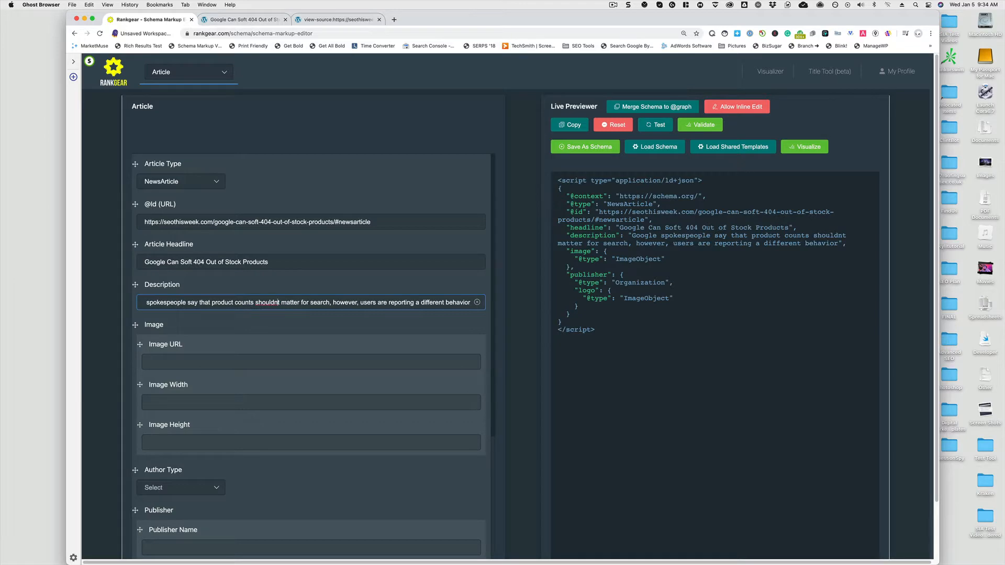
text(')
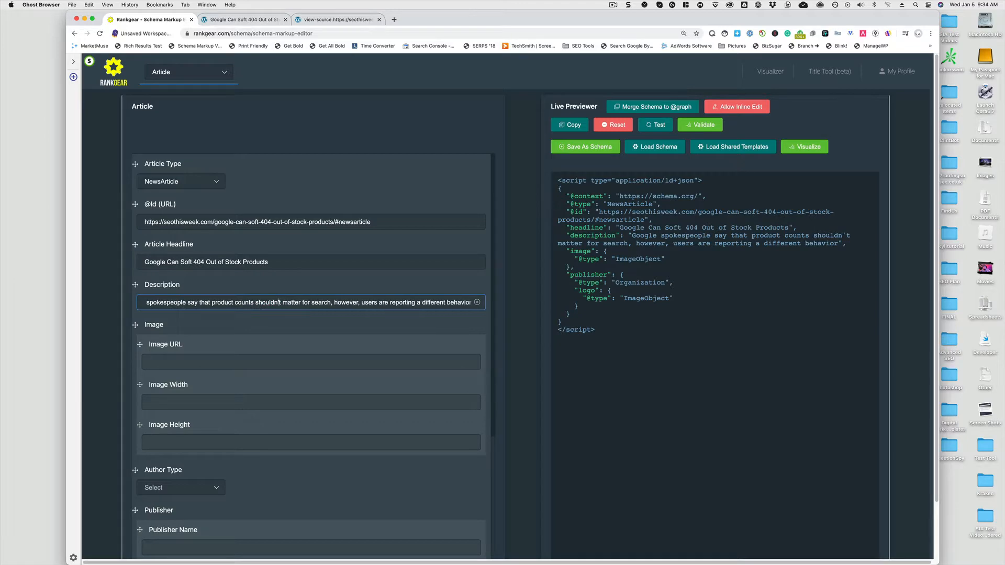
Copy the Google-out-of-stock-300x200.jpg address from the page source's body section into the article's Image URL field
click(248, 356)
click(320, 22)
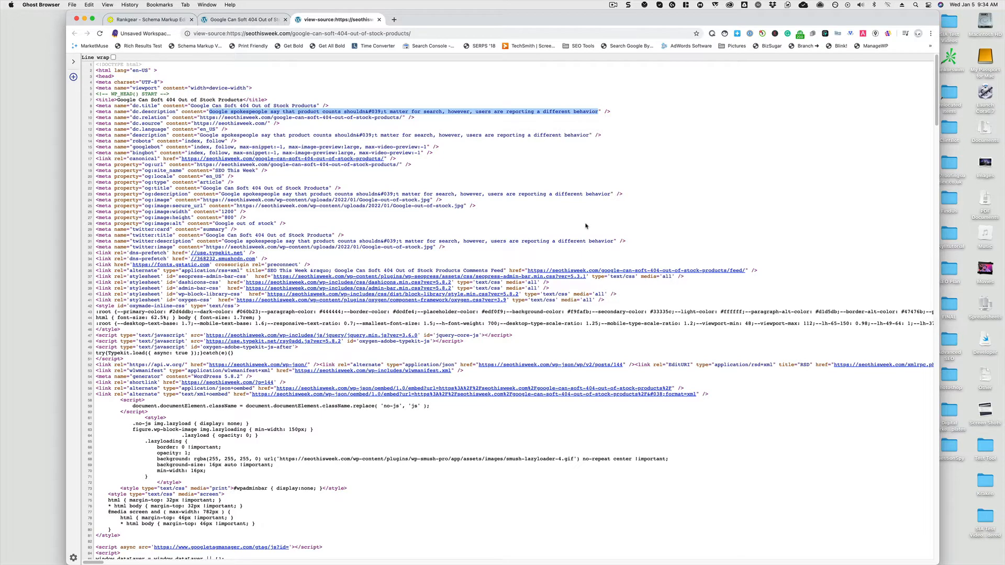
scroll(586, 227, down, 8)
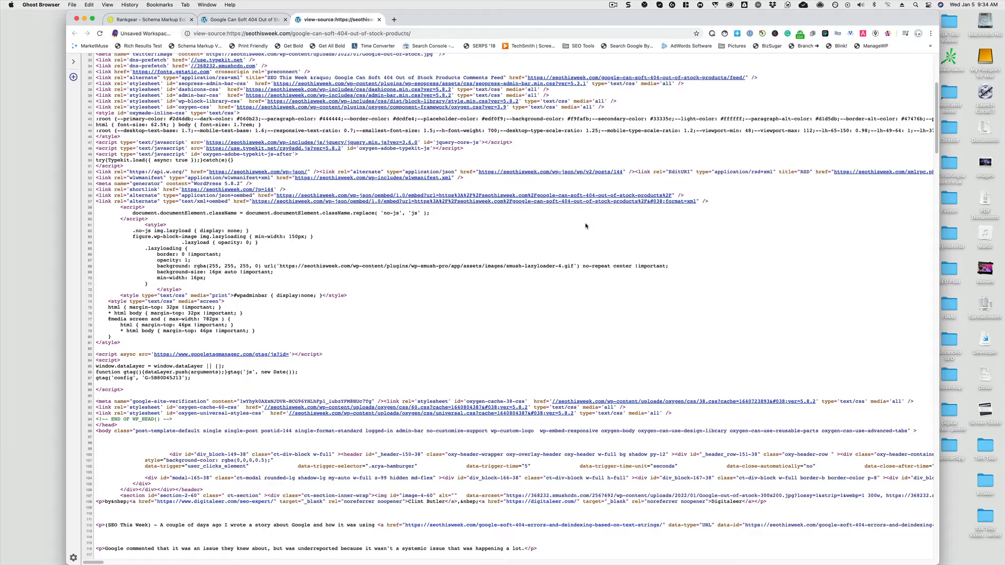
scroll(586, 226, down, 1)
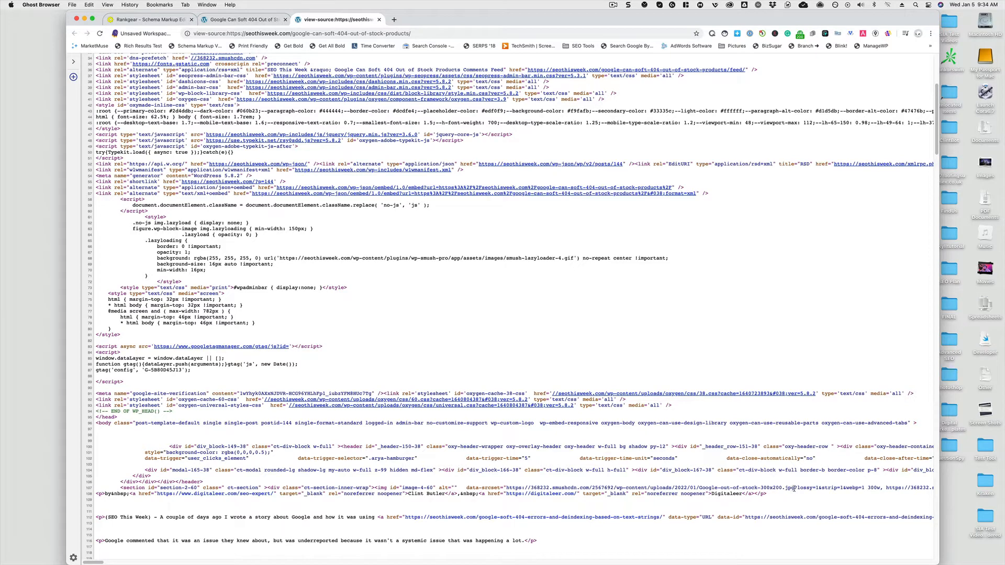
drag(794, 488, 506, 488)
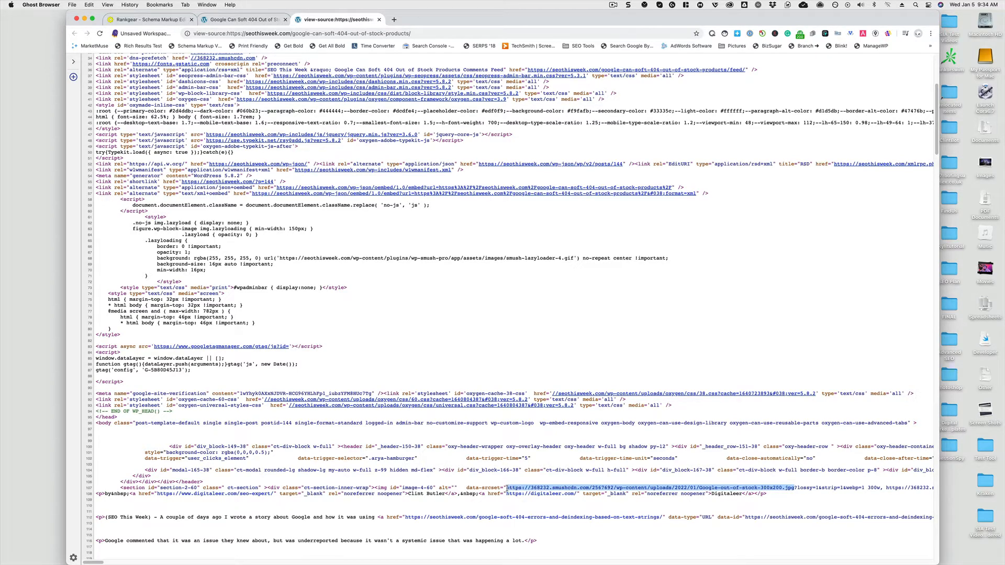
click(217, 22)
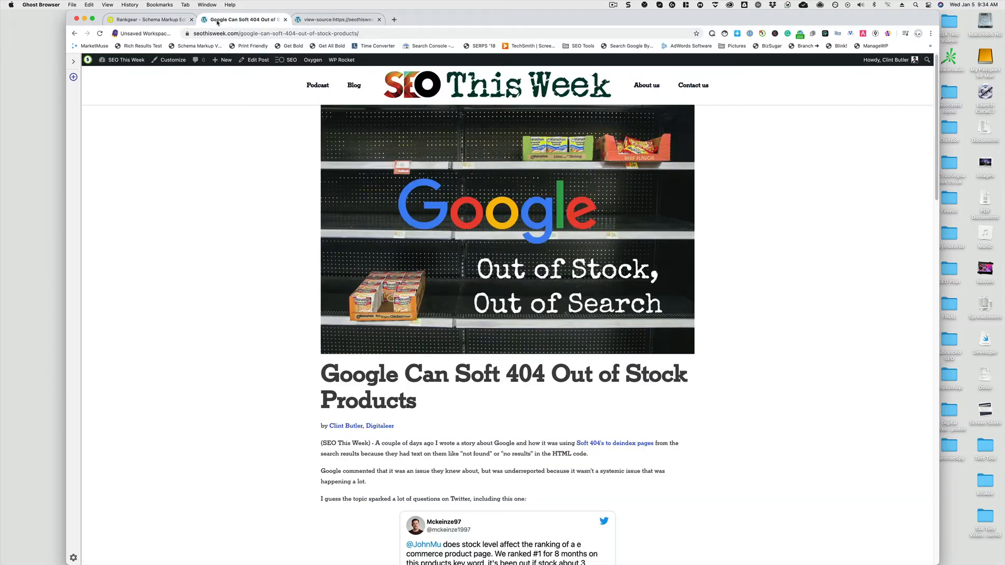
click(123, 20)
key(super+v)
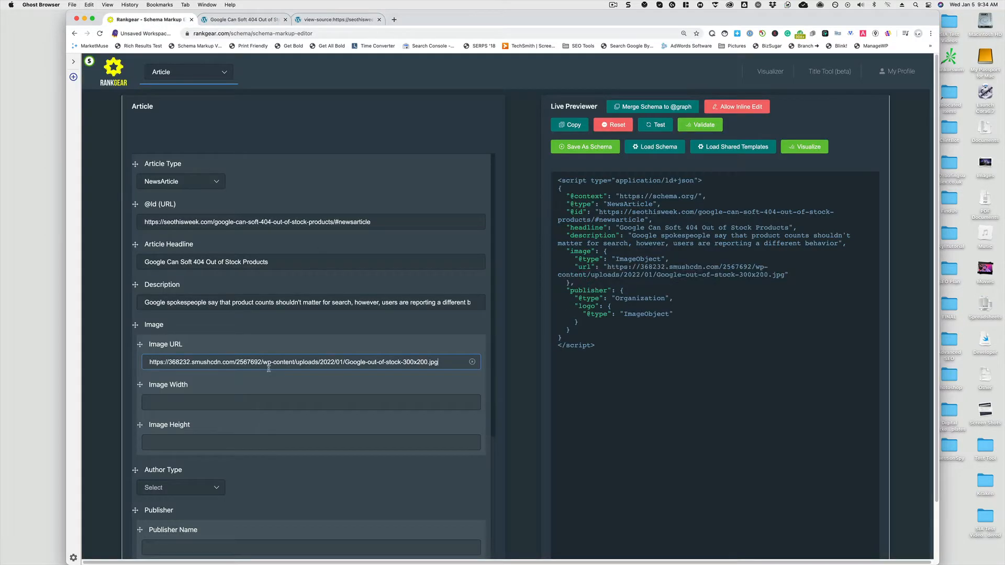
Set the article image's width to 1280 and height to 720
click(257, 403)
text(1)
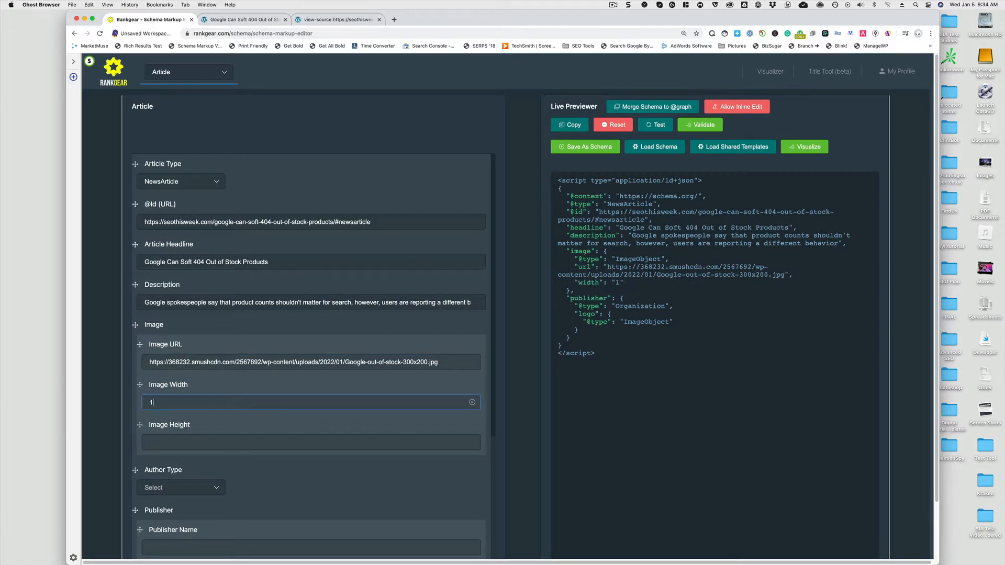
text(280)
click(281, 437)
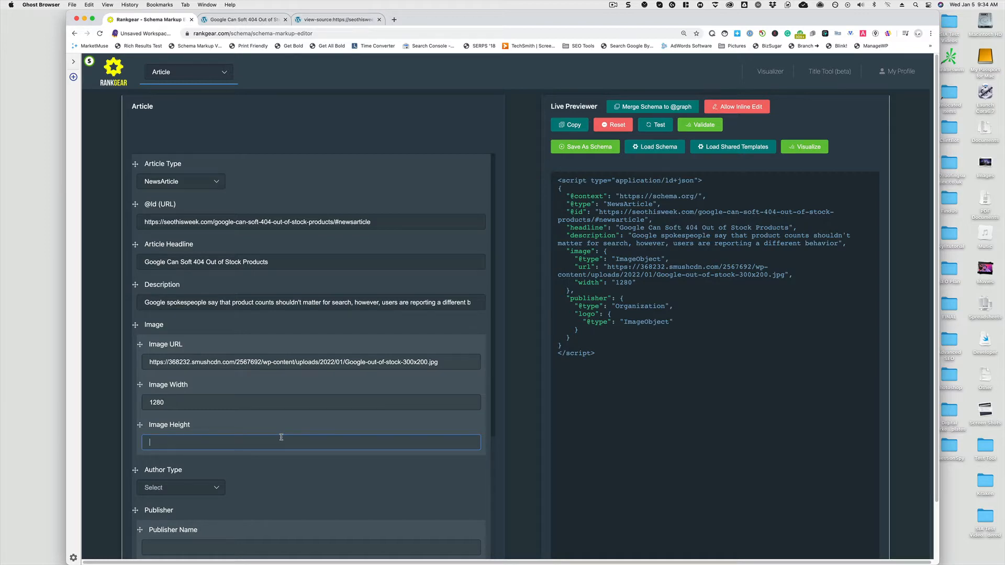
text(720)
click(353, 483)
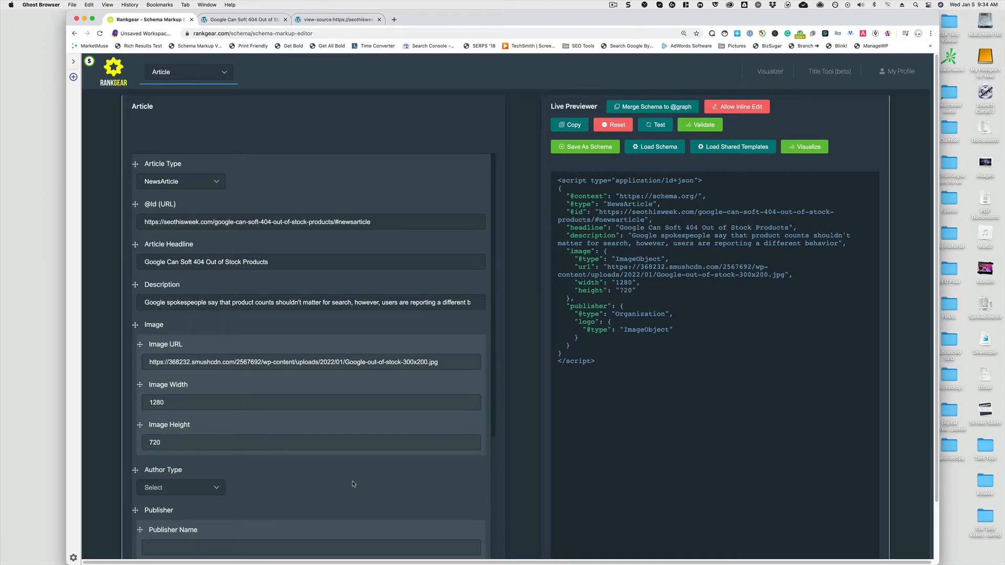
Set the author type to Person and enter the author's full name
scroll(353, 483, down, 2)
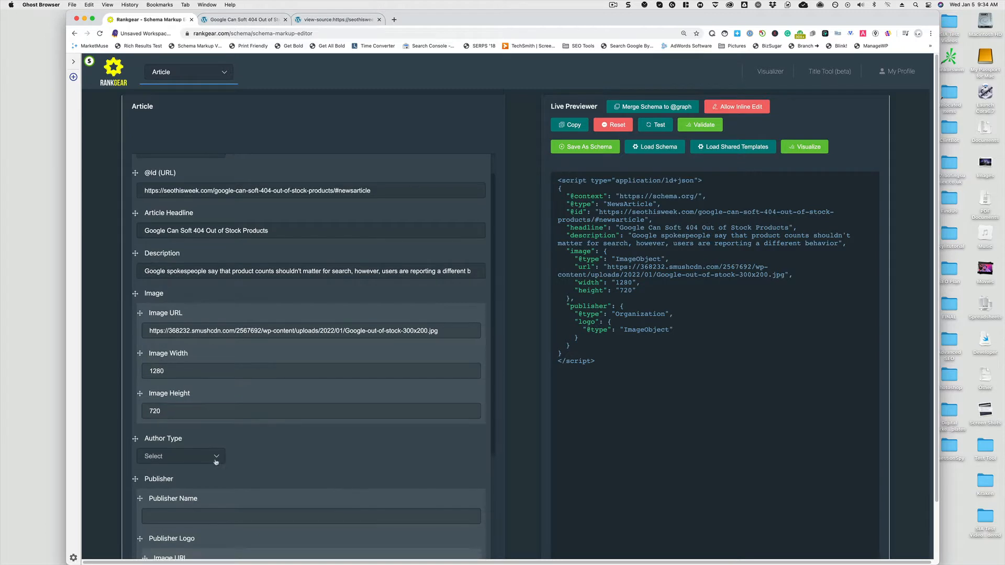
click(210, 460)
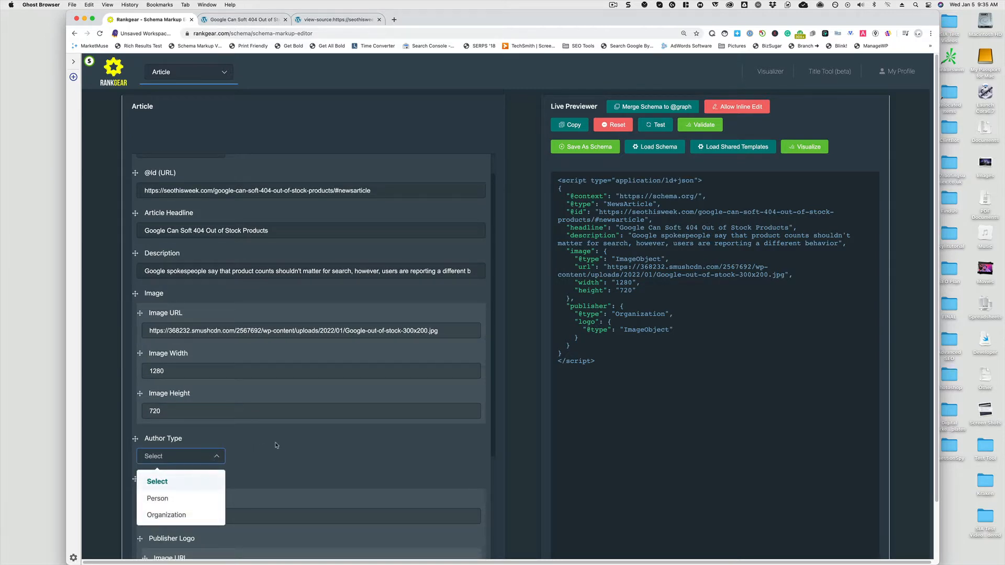
click(168, 499)
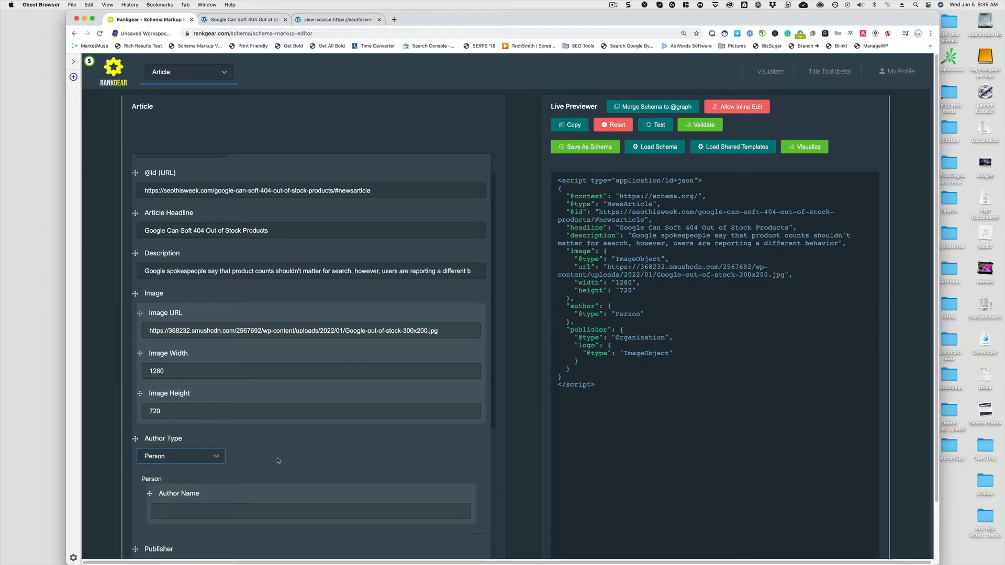
scroll(278, 459, down, 1)
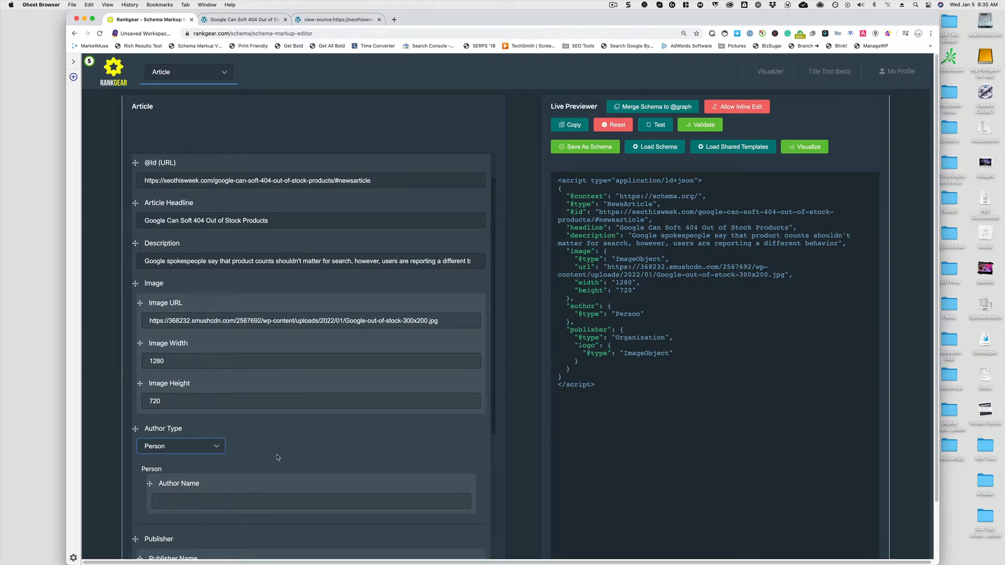
scroll(278, 457, down, 1)
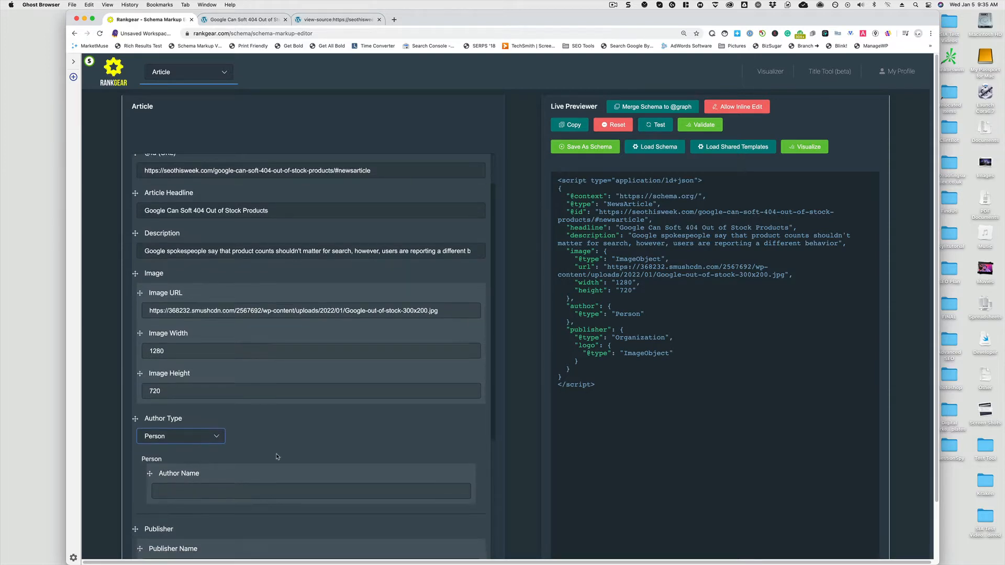
click(238, 494)
text(Clint Butler)
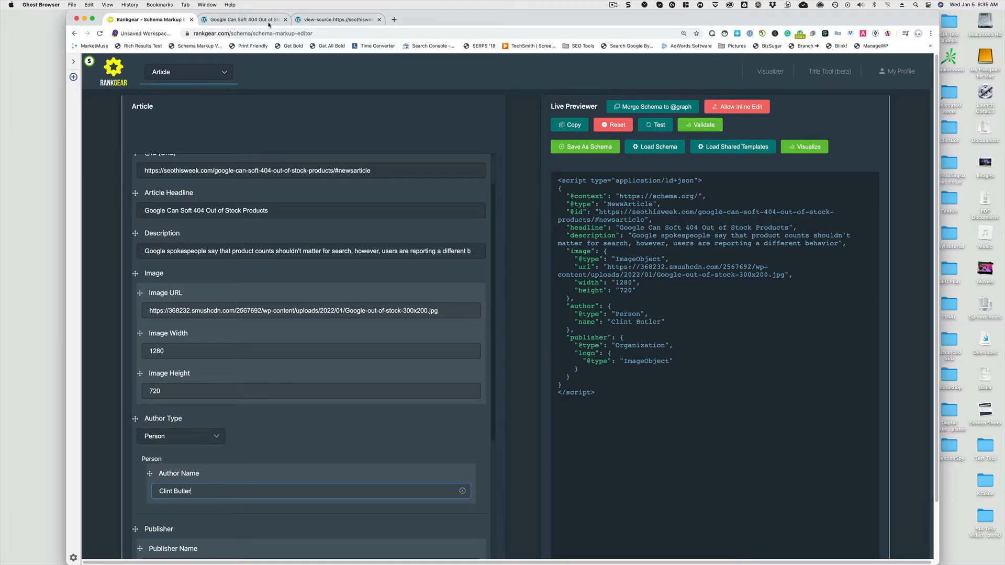
Close the article's page source and return to the schema editor
click(335, 19)
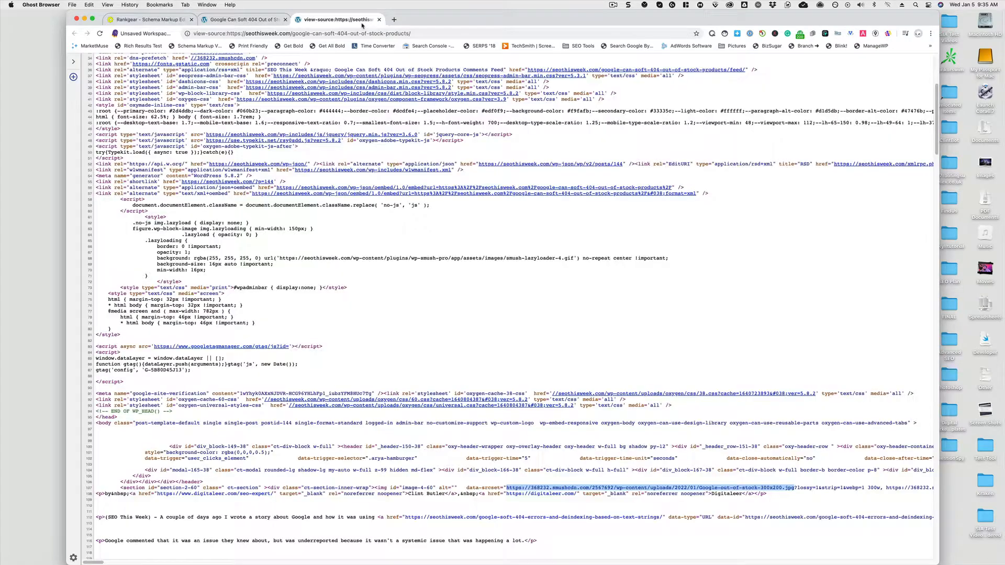
click(379, 19)
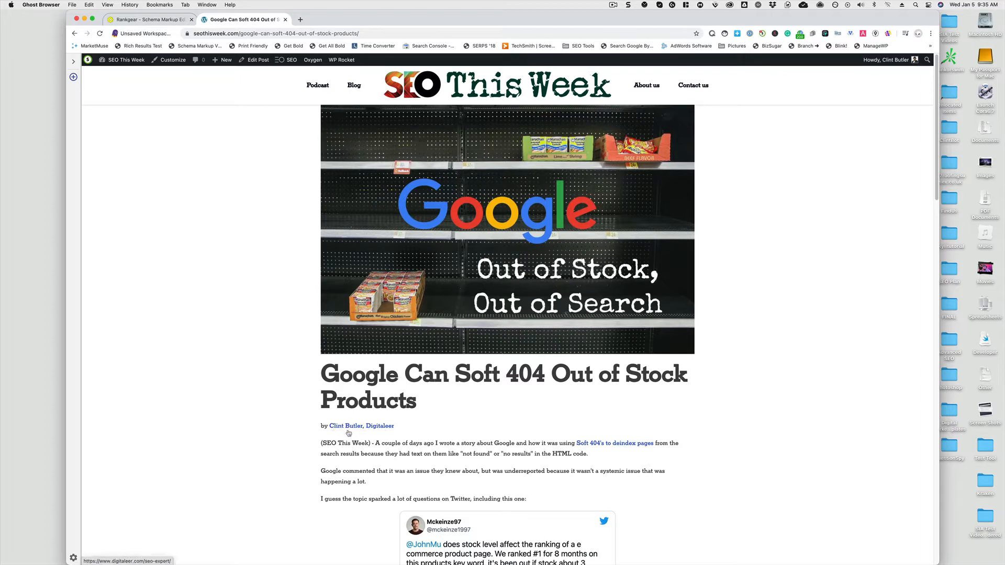
click(152, 19)
scroll(277, 458, down, 1)
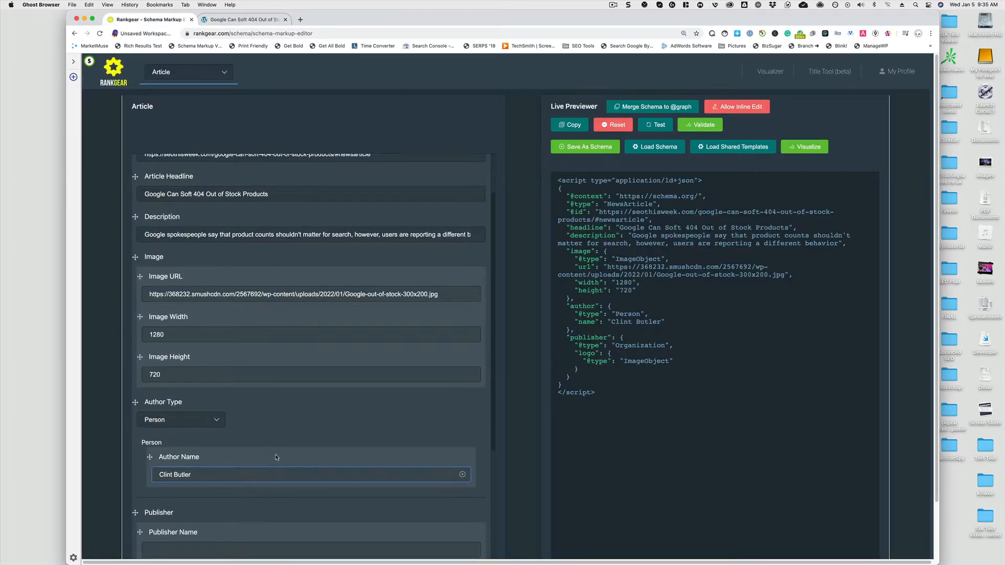
Search Google for the author's name in a new tab and view the image results
click(301, 20)
text(clint but)
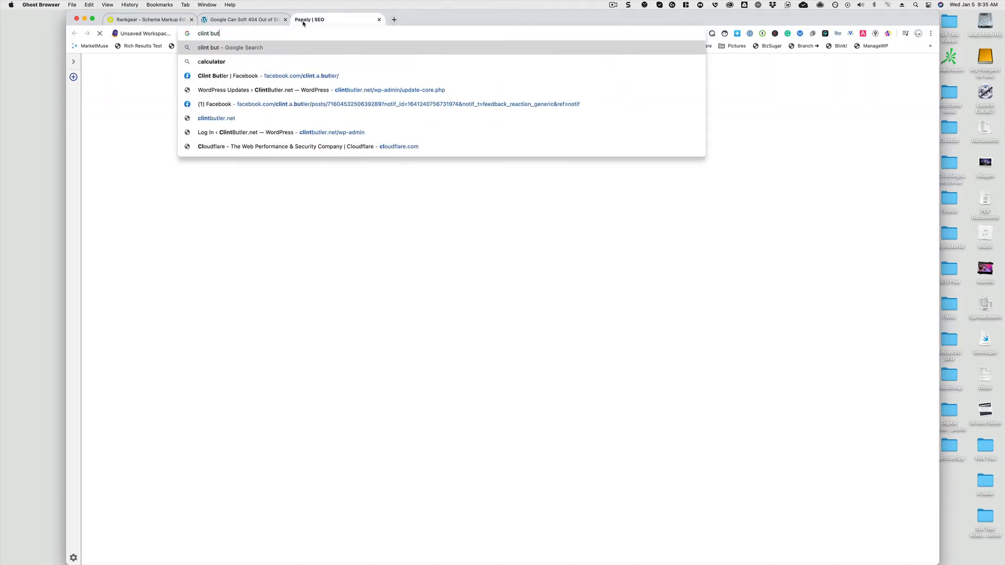
text(ler)
key(Return)
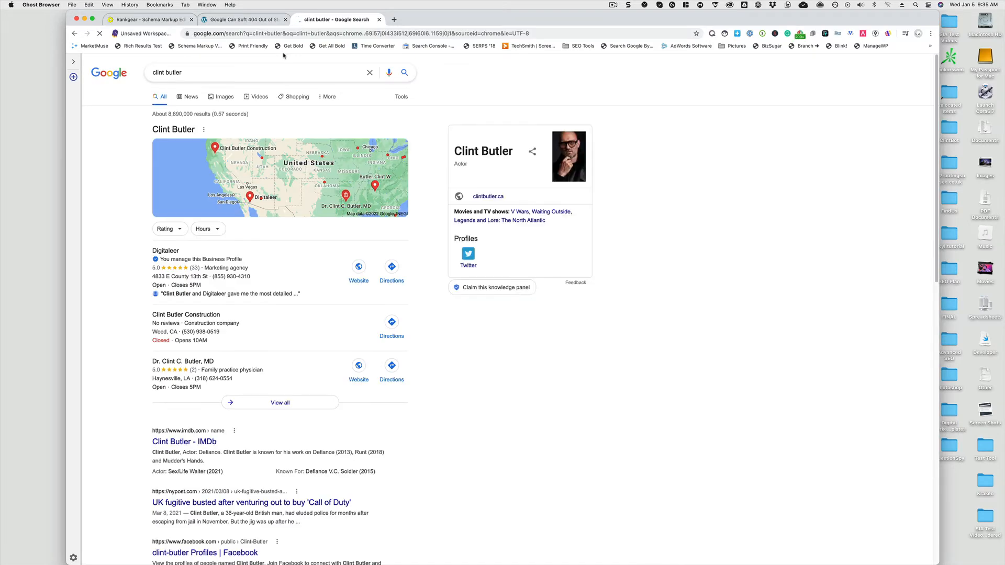
click(223, 98)
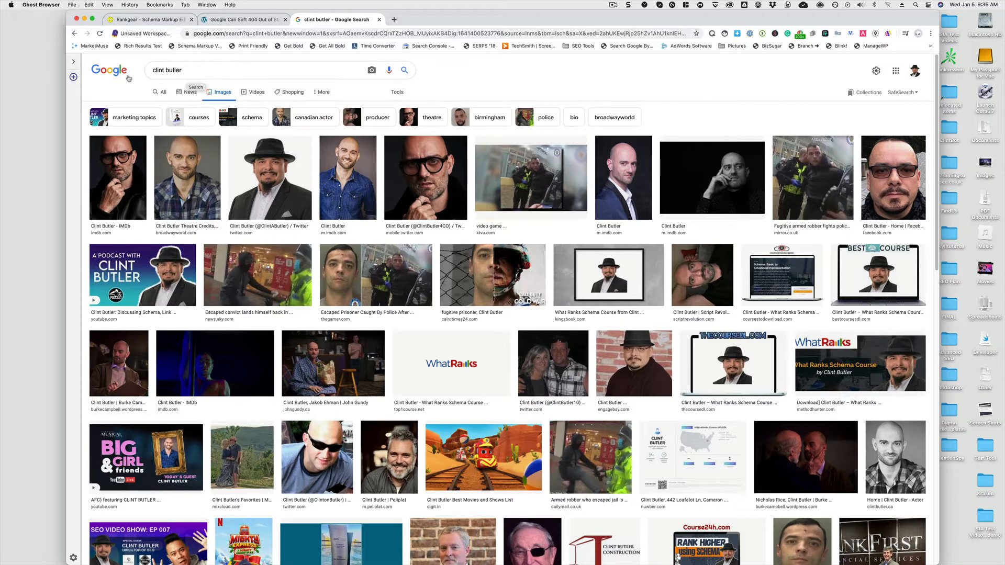
Go back to the web results, examine the listings and knowledge panel for the author's name, and close the search
drag(74, 37, 75, 36)
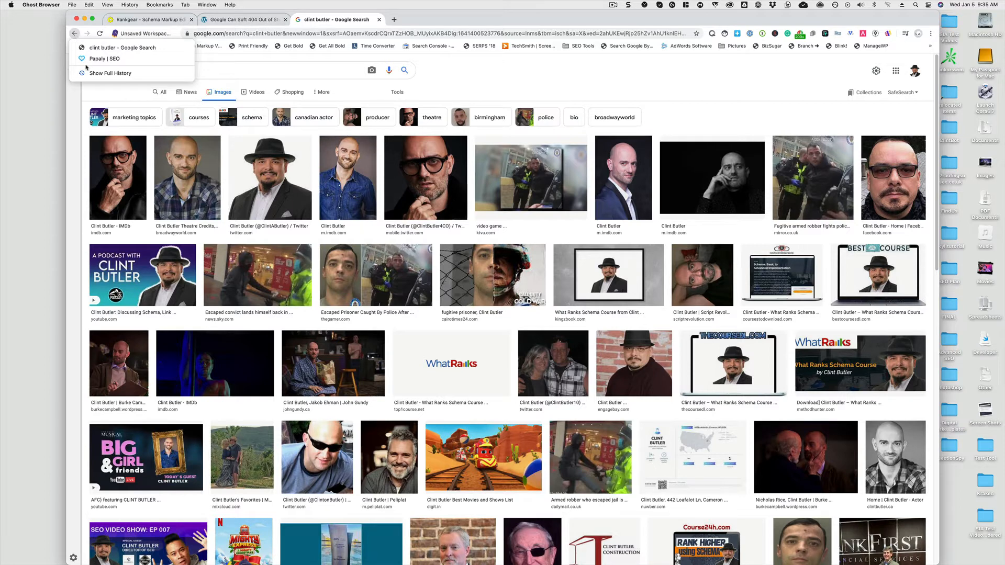
click(74, 36)
click(74, 36)
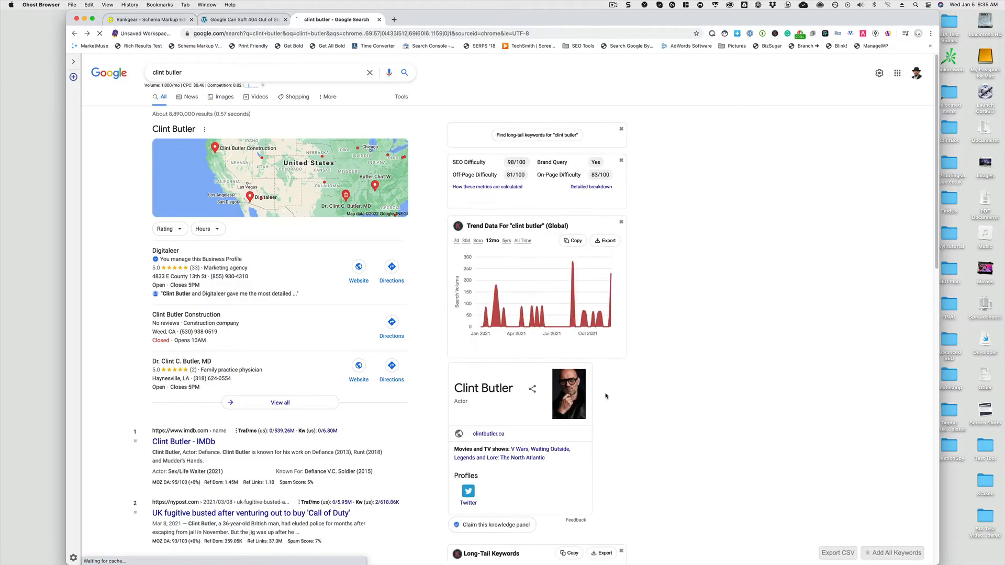
scroll(665, 419, down, 3)
scroll(669, 426, down, 1)
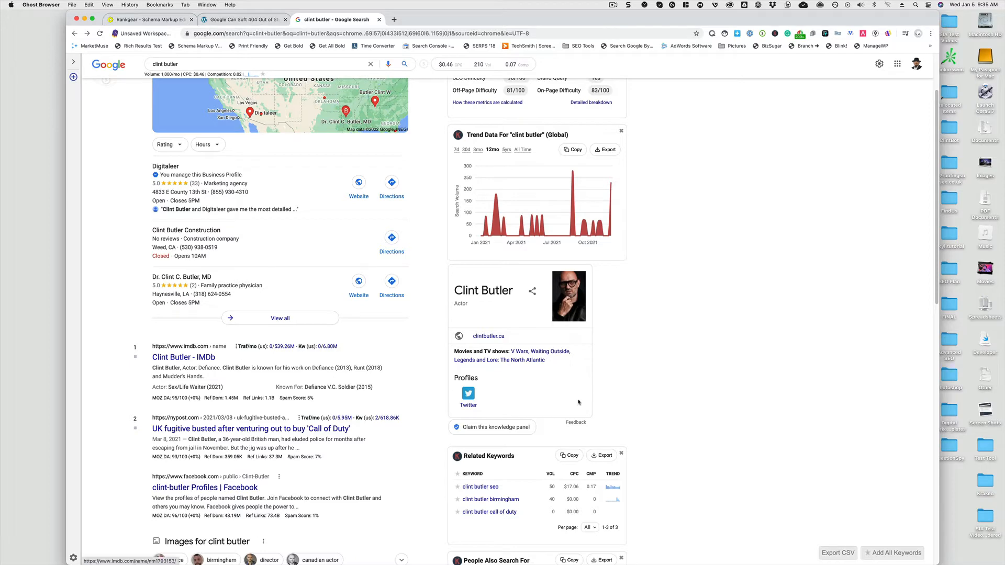
scroll(653, 410, down, 4)
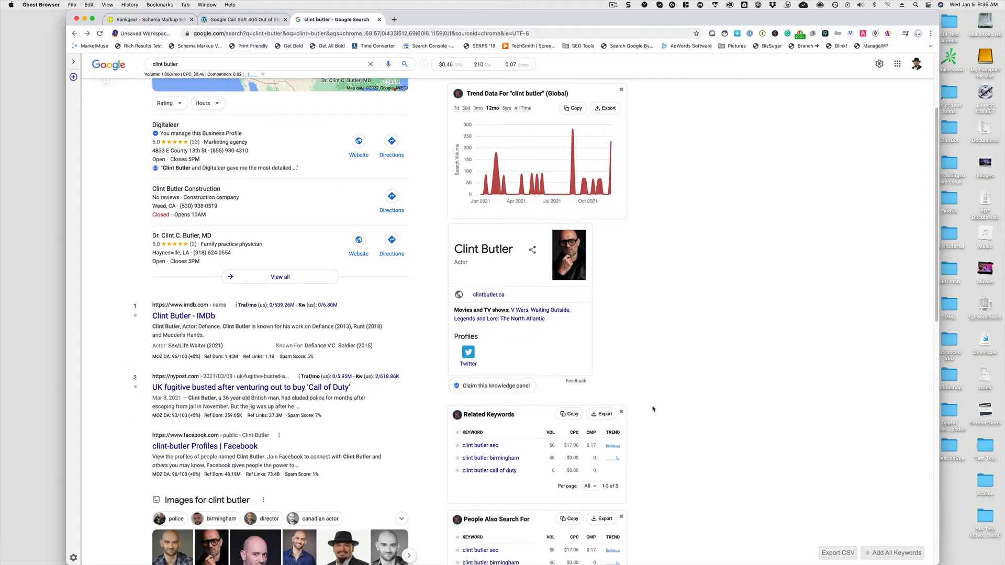
scroll(653, 409, up, 4)
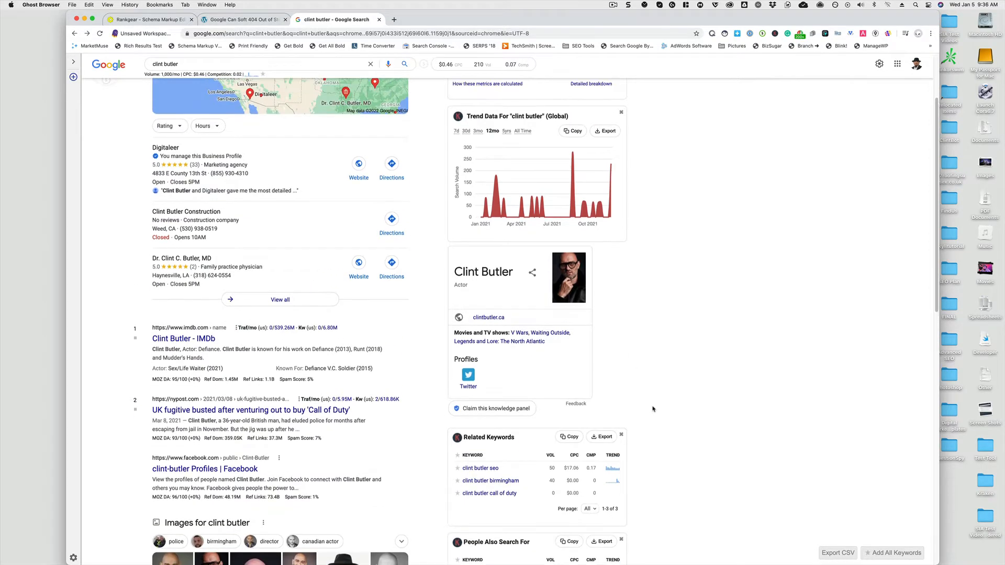
scroll(653, 410, up, 4)
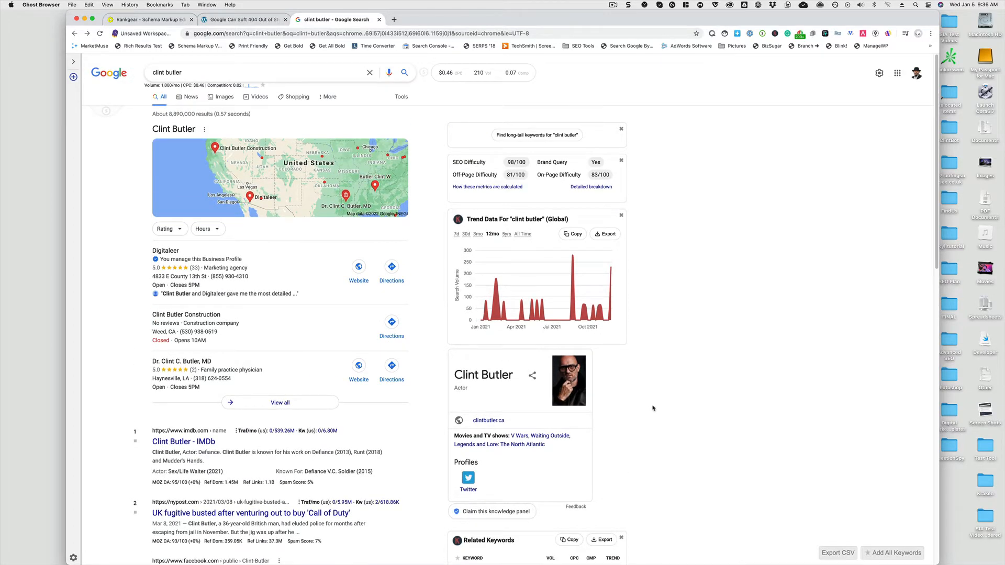
scroll(114, 266, down, 6)
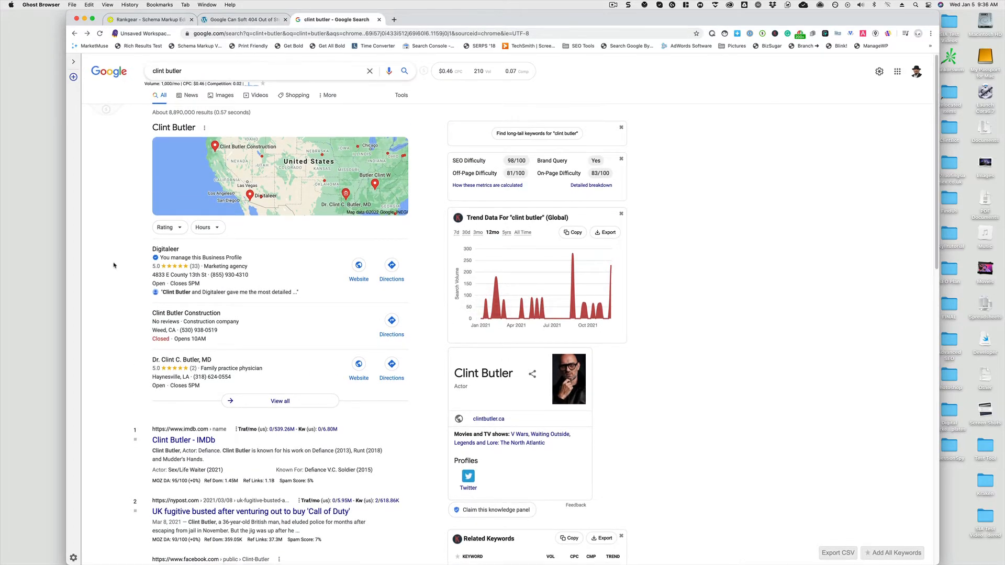
scroll(114, 265, down, 5)
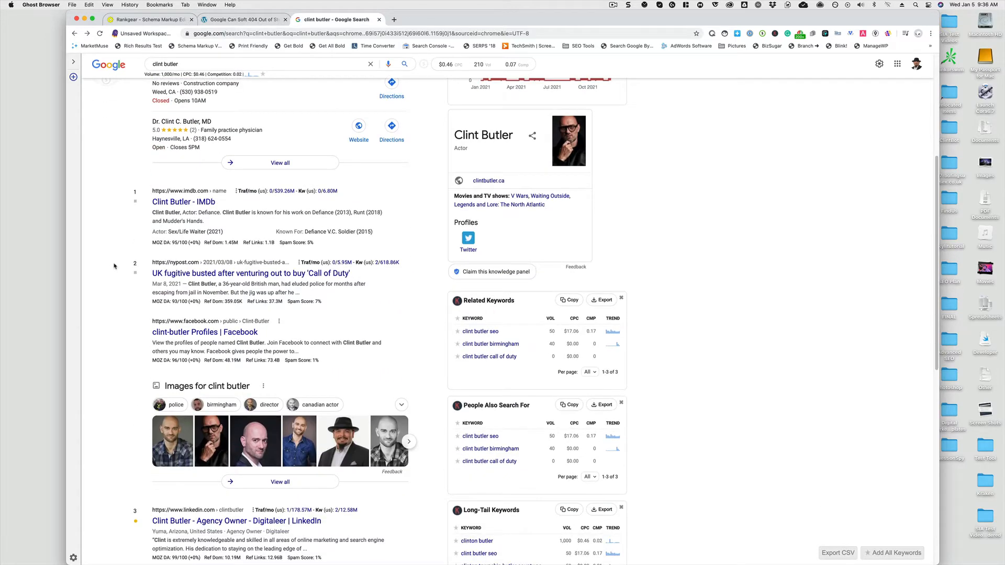
scroll(114, 266, down, 3)
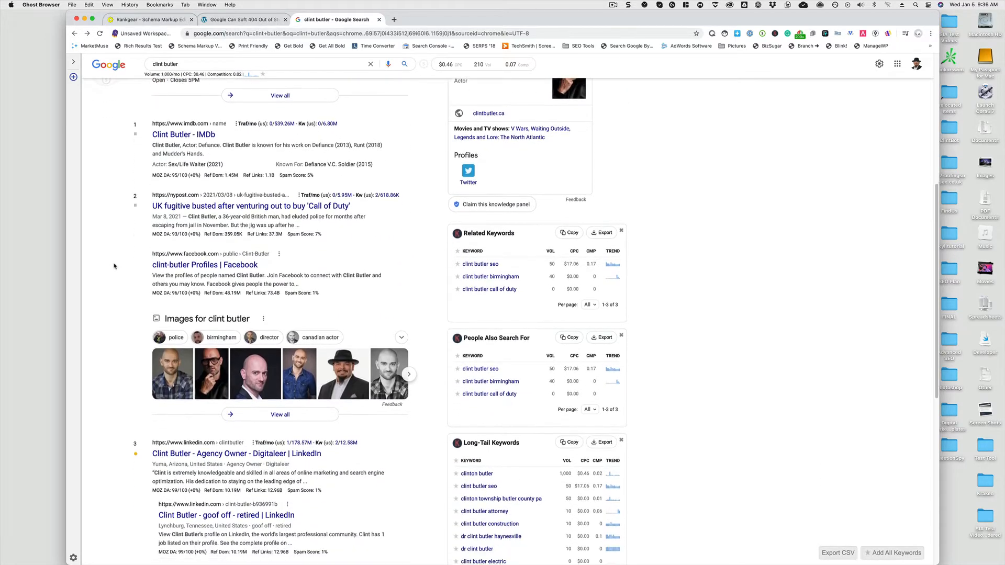
scroll(114, 266, down, 1)
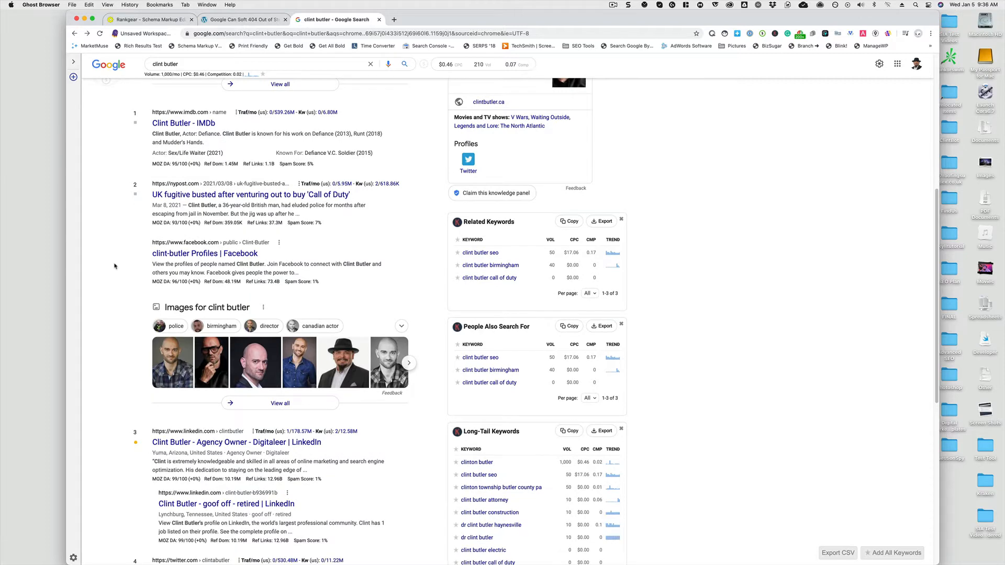
scroll(114, 266, up, 9)
scroll(673, 460, down, 3)
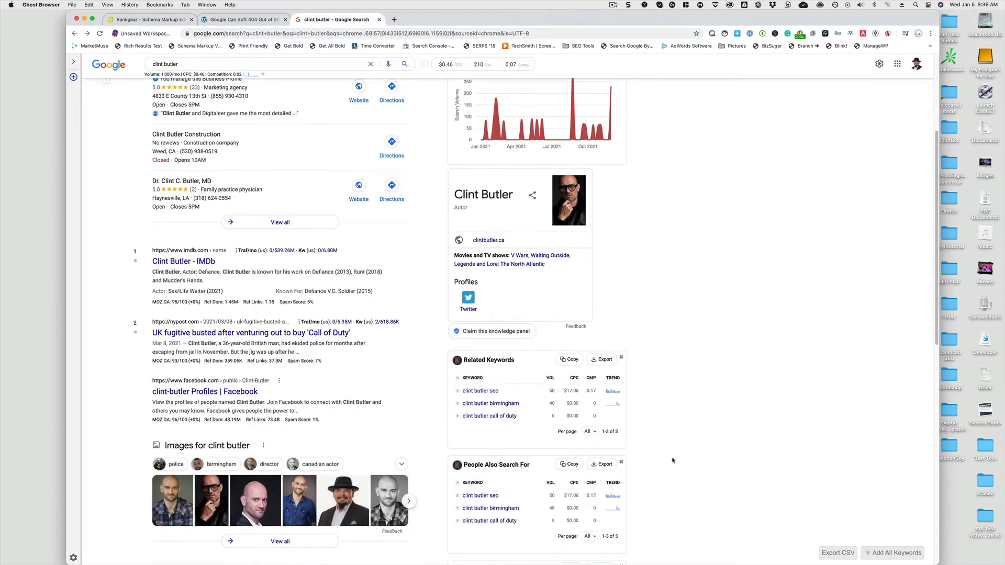
scroll(741, 444, up, 1)
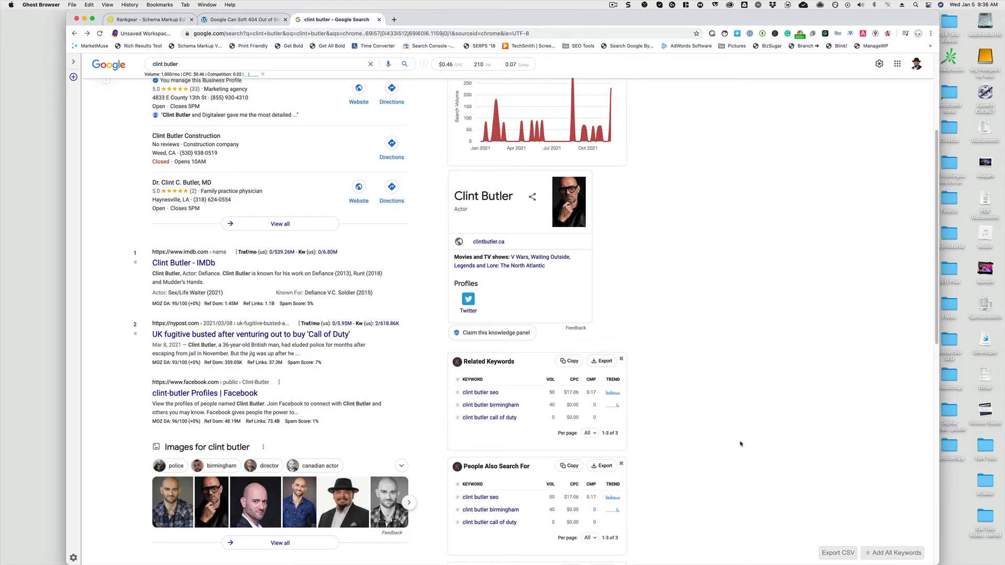
scroll(741, 443, up, 5)
scroll(740, 444, down, 4)
scroll(645, 398, up, 4)
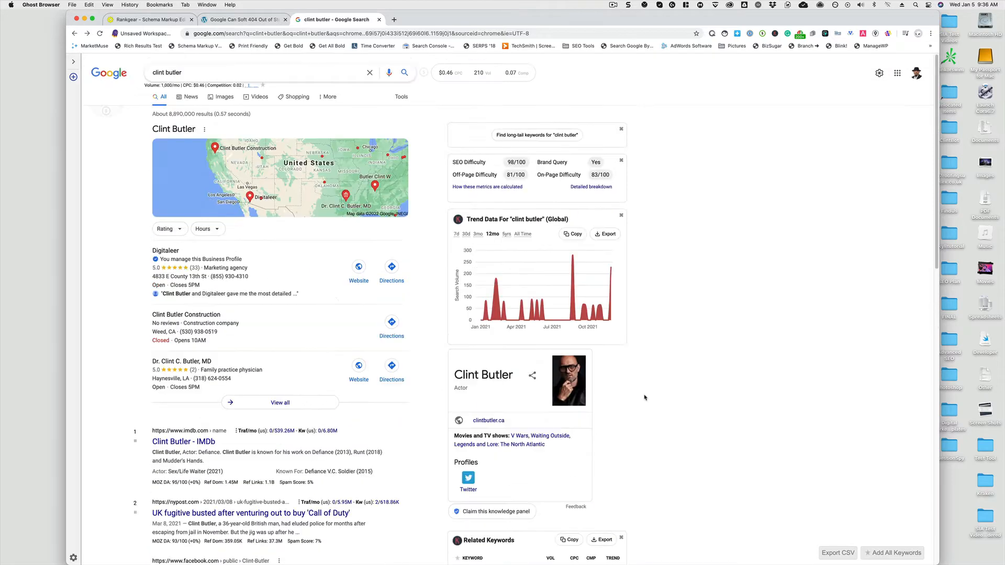
scroll(110, 356, down, 4)
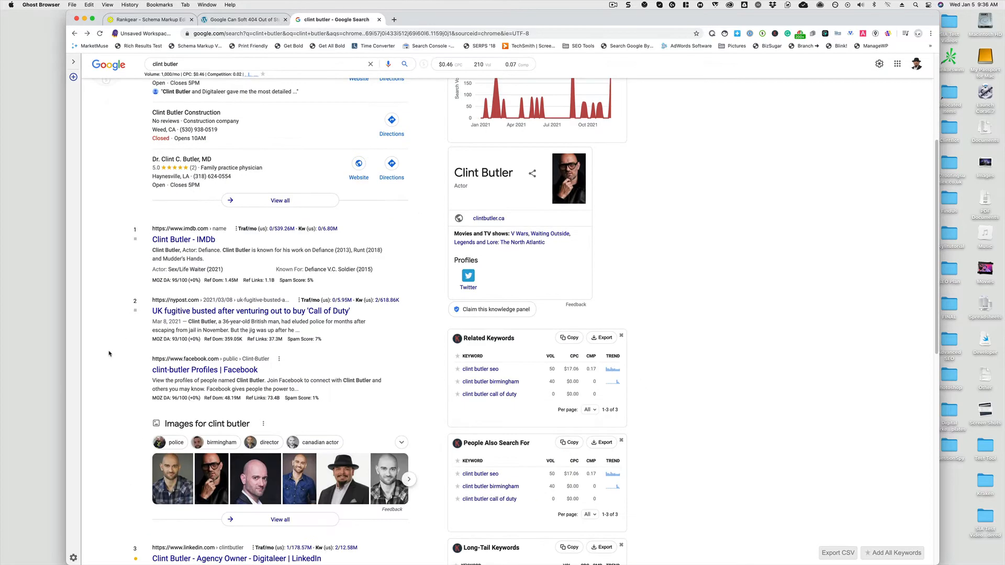
scroll(268, 329, down, 1)
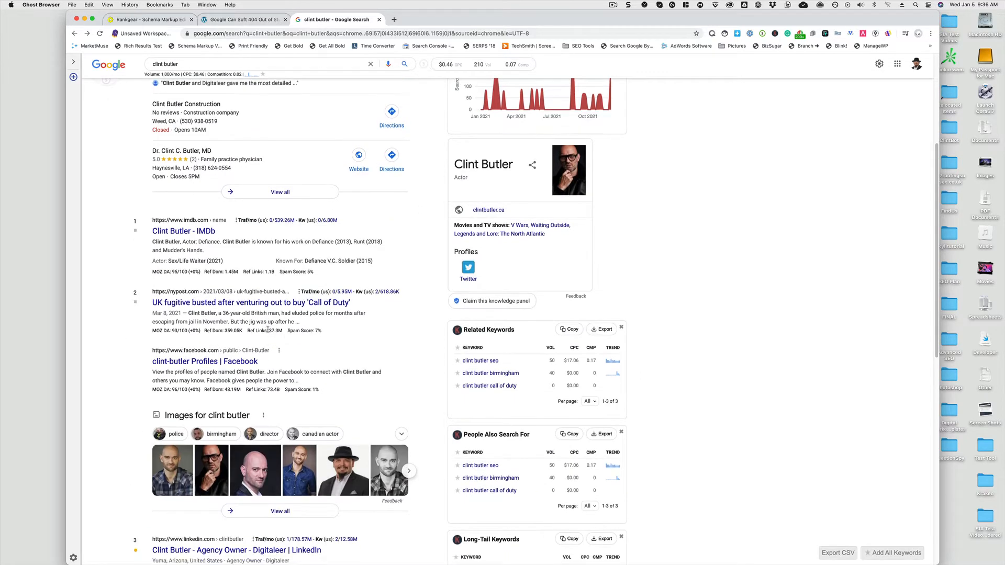
click(379, 19)
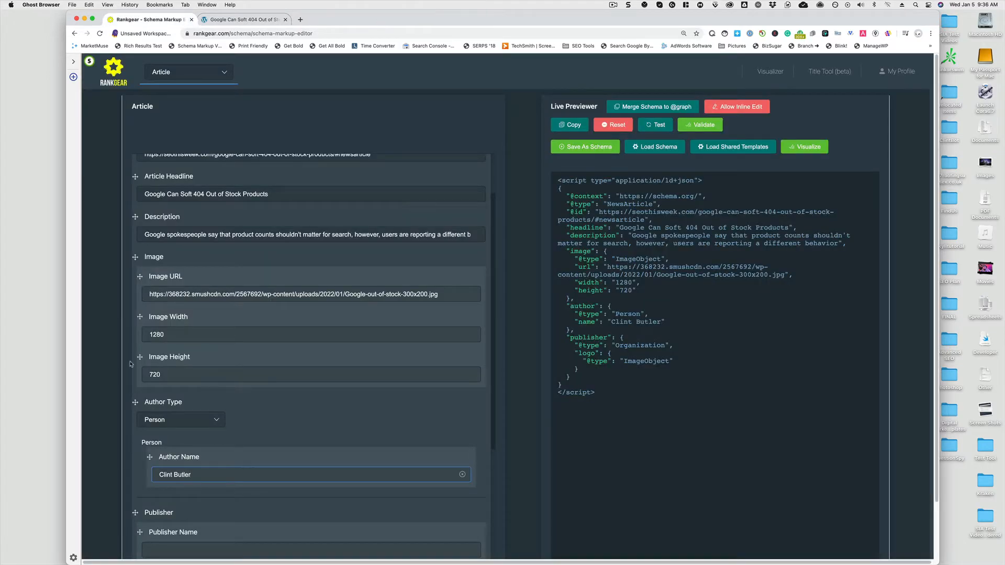
Enter "Digitaleer, LLC" as the article's publisher name
click(107, 372)
scroll(107, 372, down, 3)
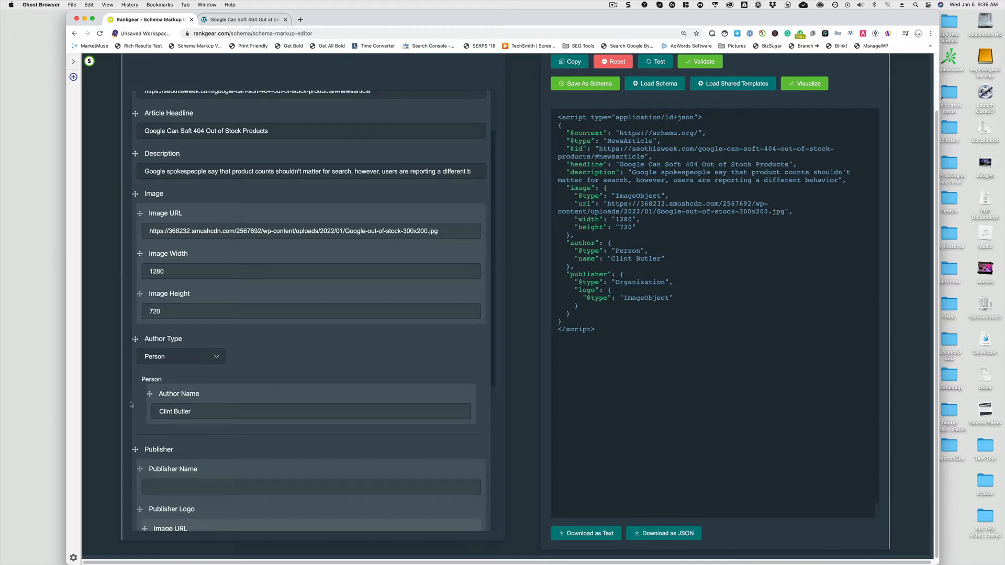
click(181, 488)
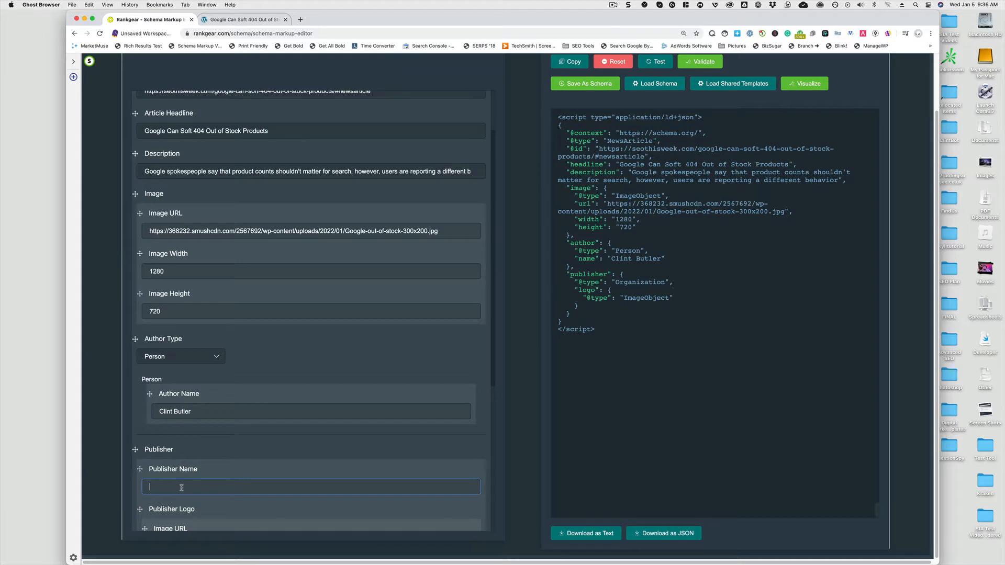
scroll(209, 445, down, 8)
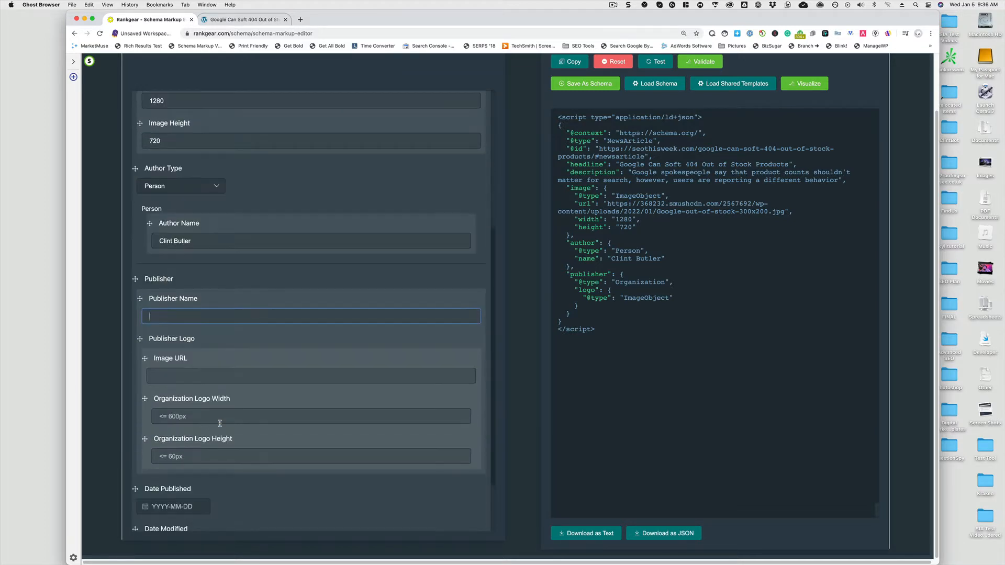
scroll(220, 423, down, 2)
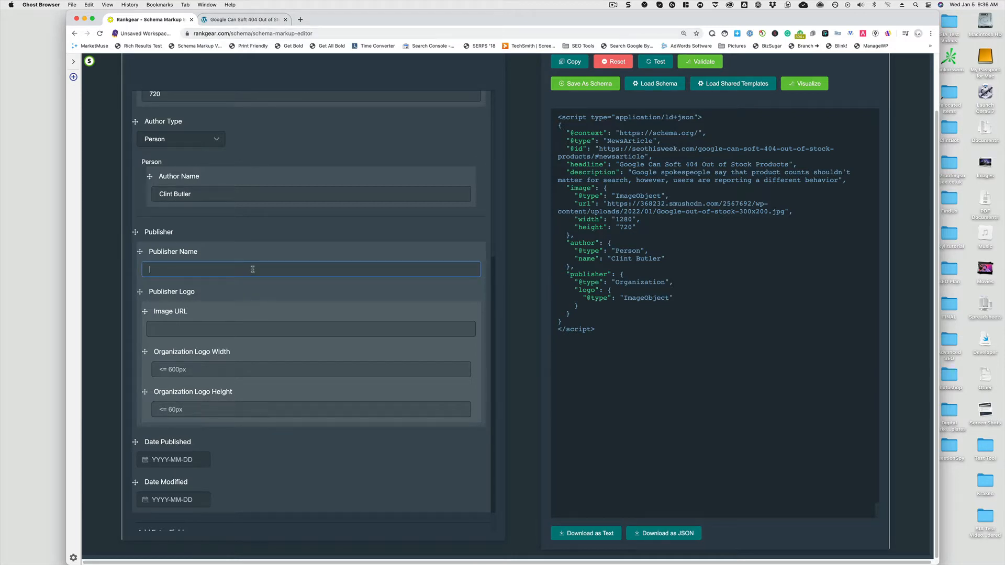
text(Digirta)
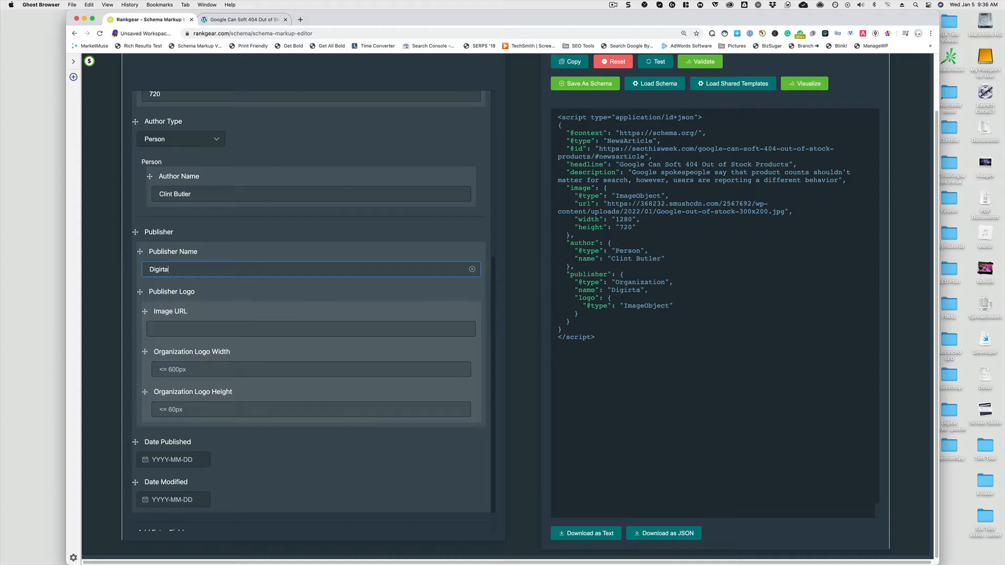
key(BackSpace)
key(BackSpace)
key(BackSpace)
text(t)
key(BackSpace)
key(BackSpace)
key(BackSpace)
text(igitaleer, LLC)
Open the digitaleer.com home page in a new tab to source the publisher logo's image URL
click(251, 329)
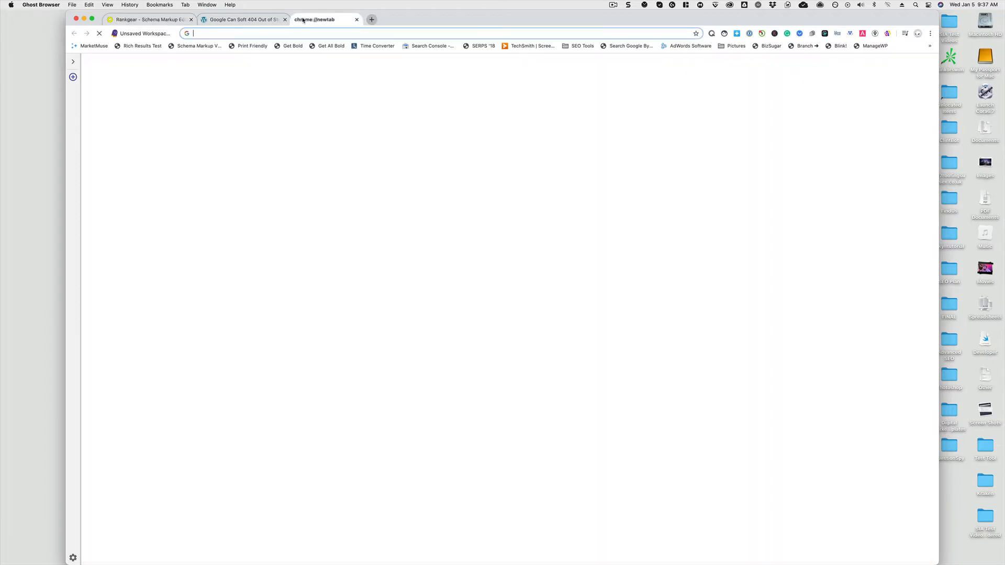
click(300, 20)
text(dig)
key(Return)
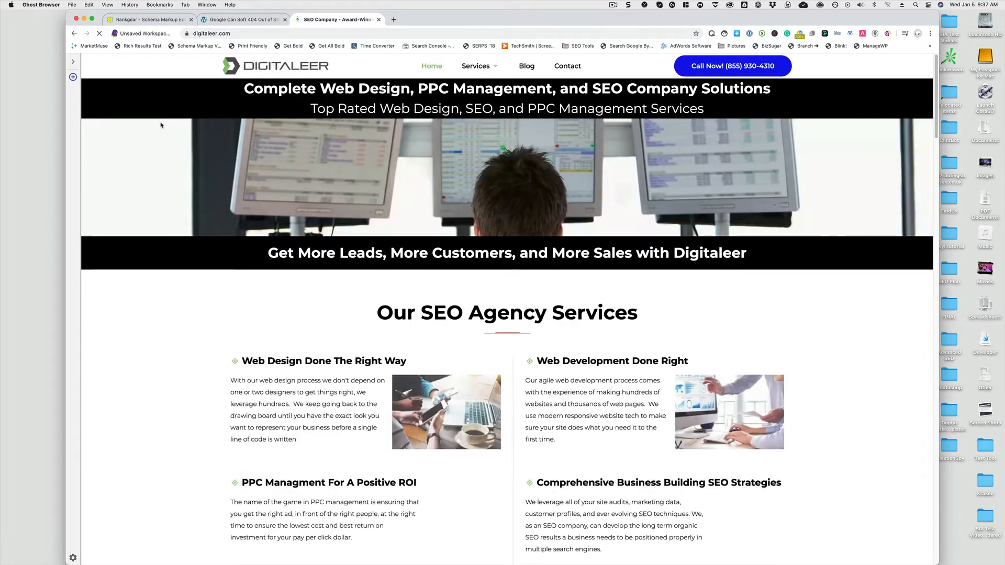
Copy the address of the Digitaleer header logo, logo-1.png, into the publisher logo's Image URL field
right_click(257, 67)
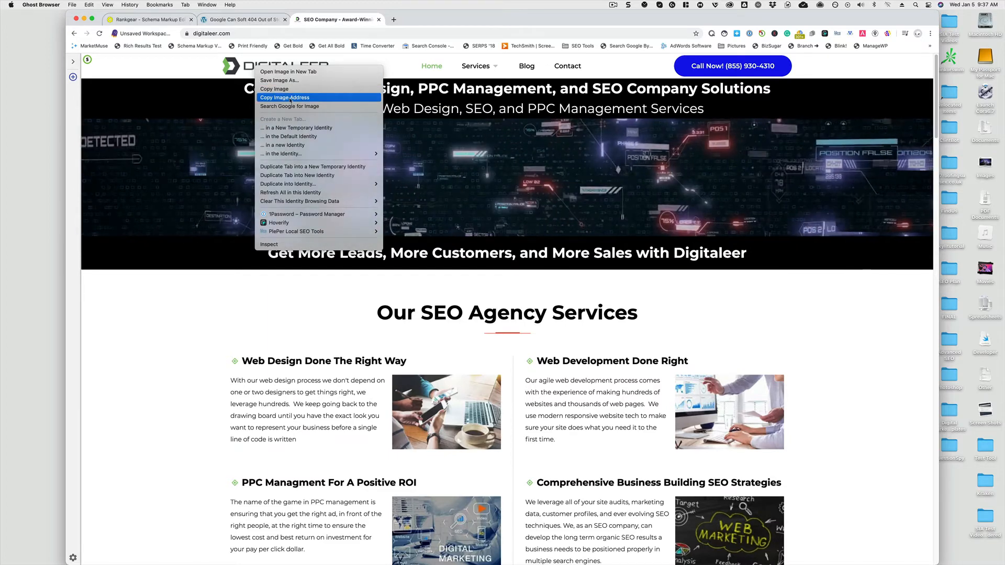
click(255, 63)
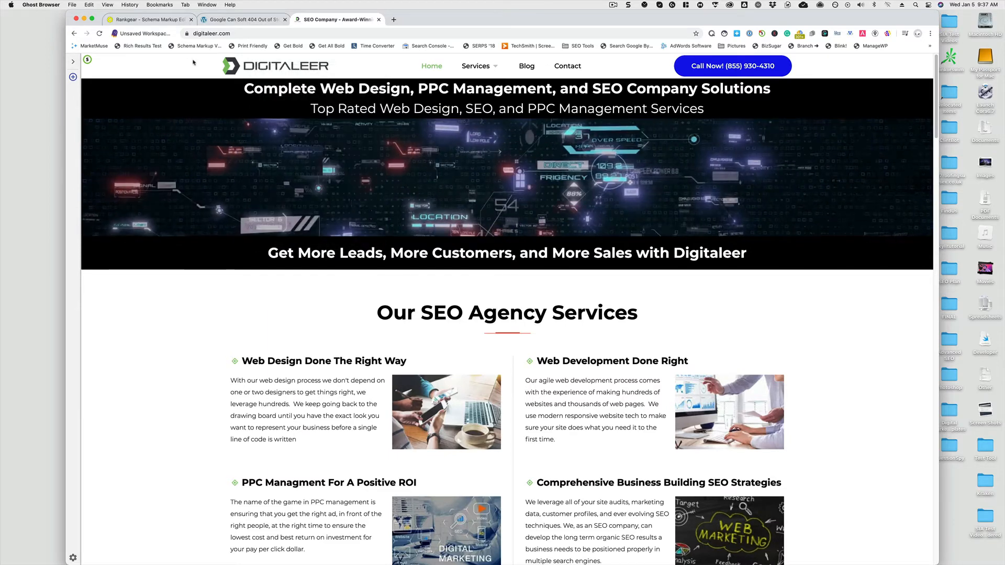
right_click(256, 61)
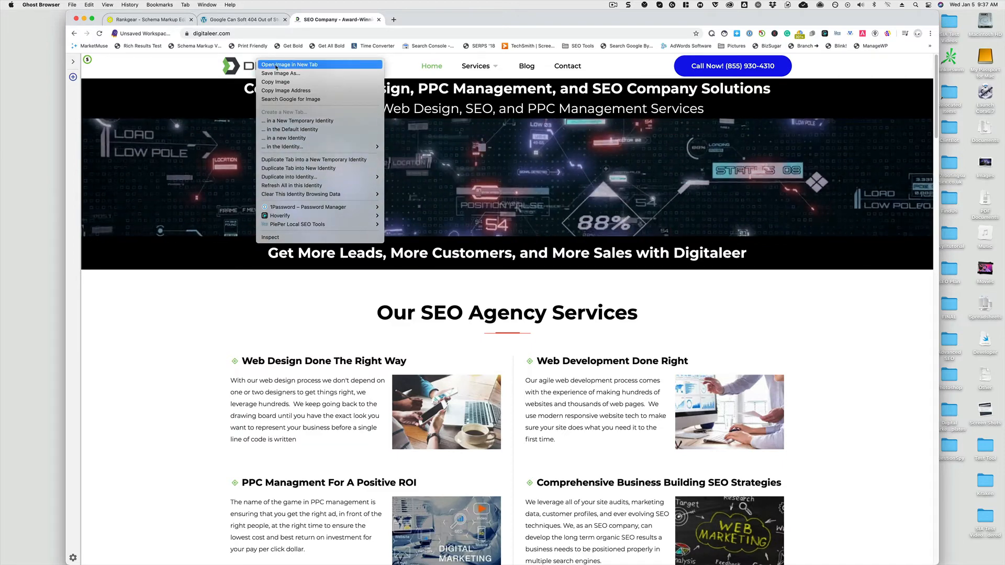
click(278, 91)
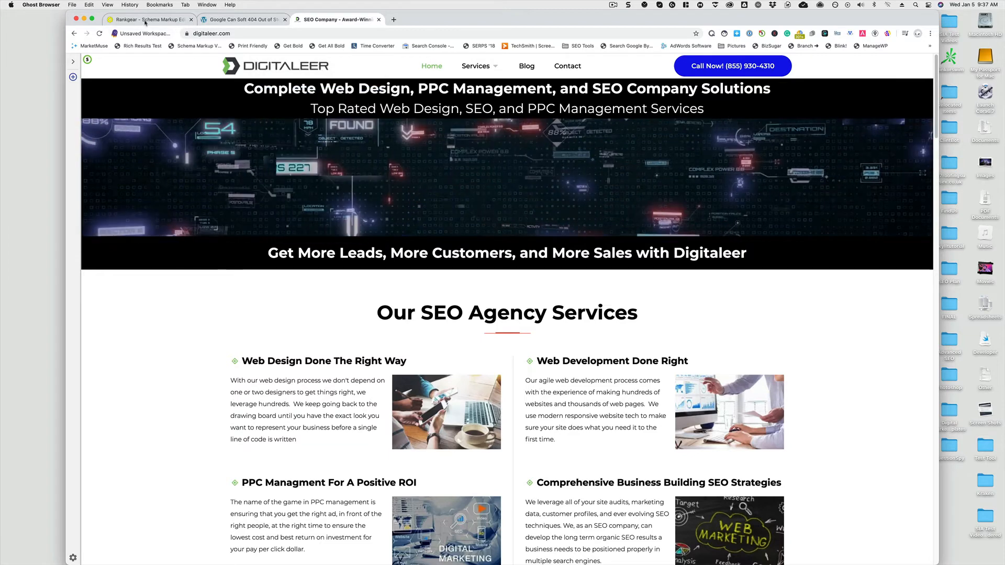
key(super+1)
key(super+v)
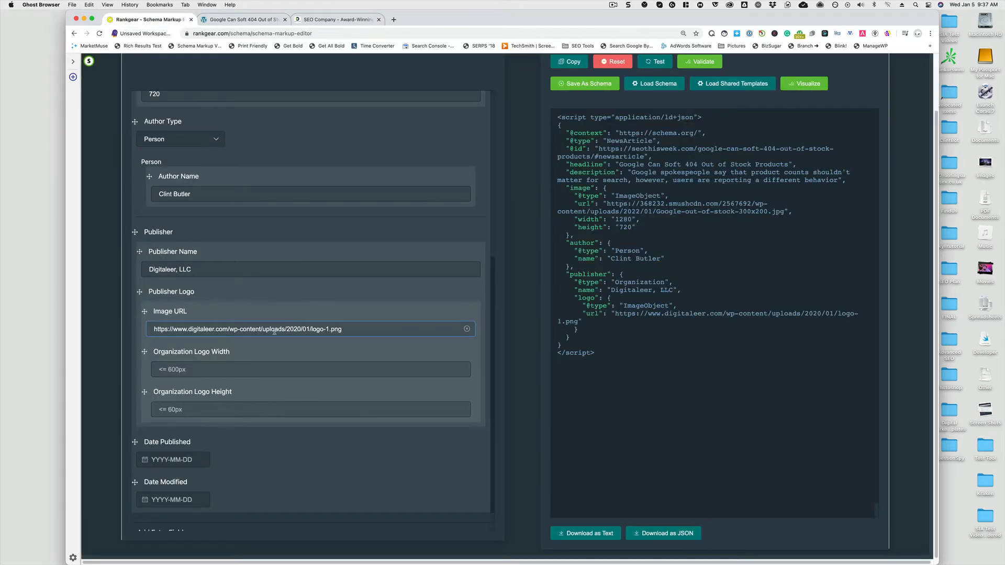
Set the publisher logo's width to 600 and its height to 60
click(262, 365)
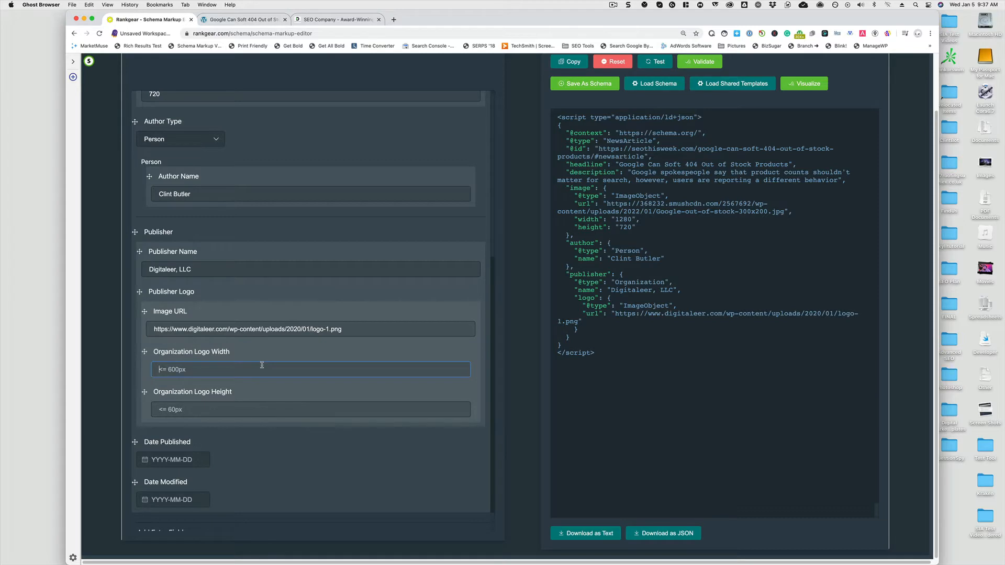
text(600)
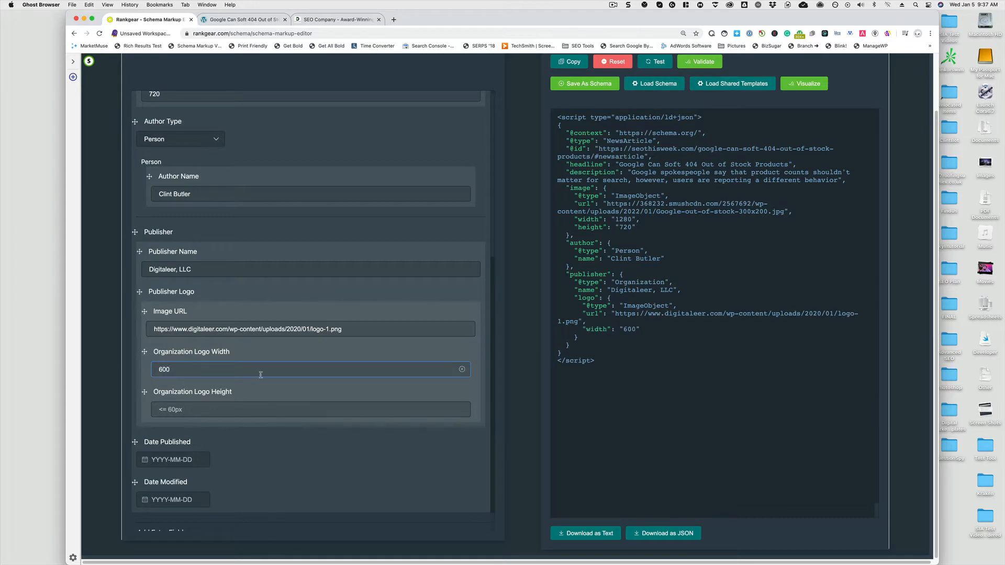
click(263, 406)
text(60)
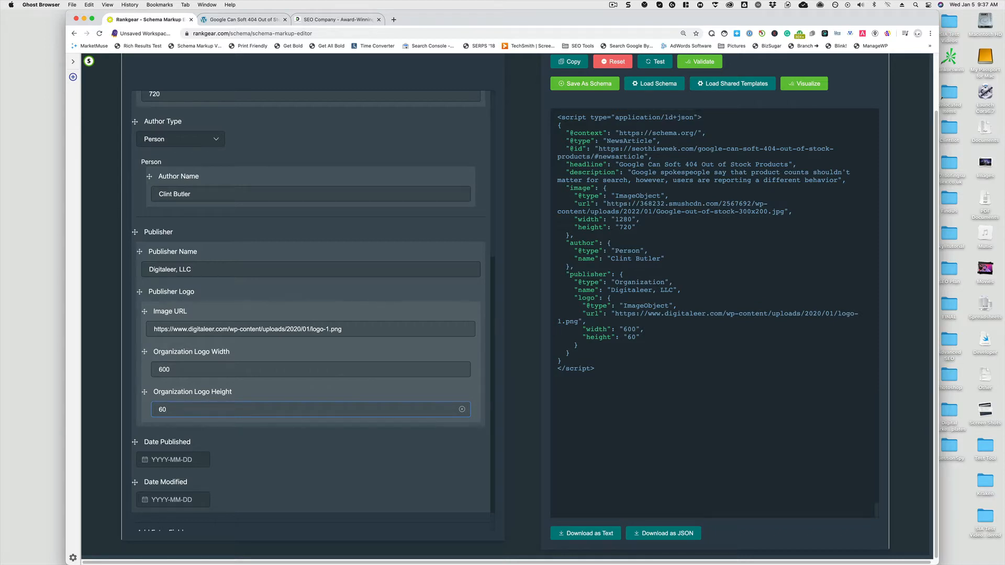
Set both the date published and the date modified of the article to 2022-01-05
scroll(286, 223, up, 2)
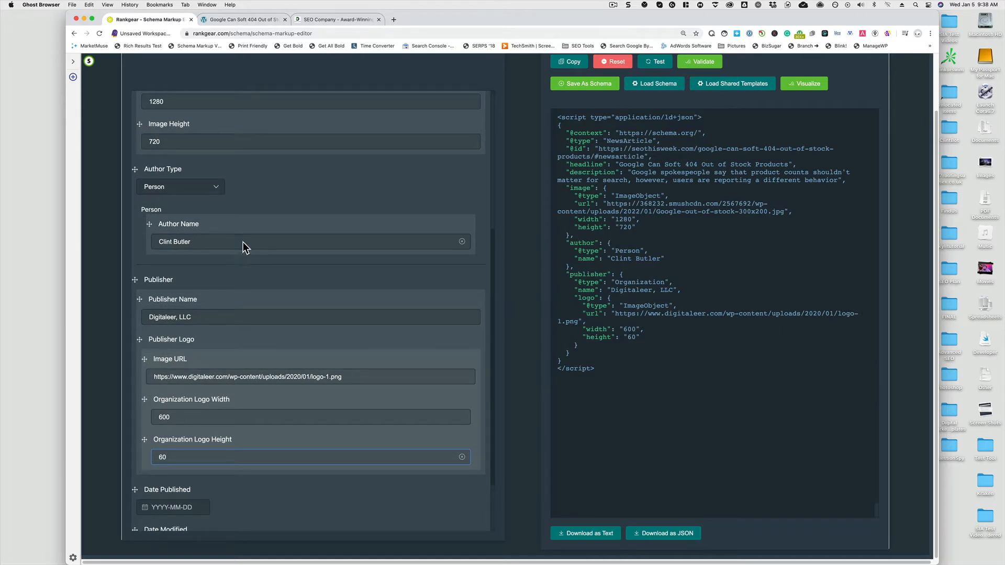
scroll(243, 244, down, 3)
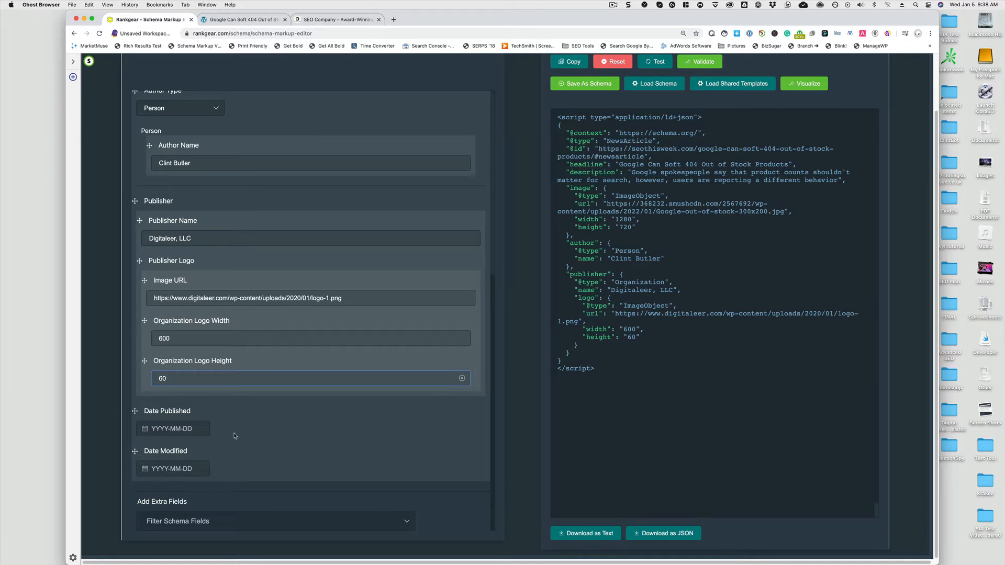
click(180, 433)
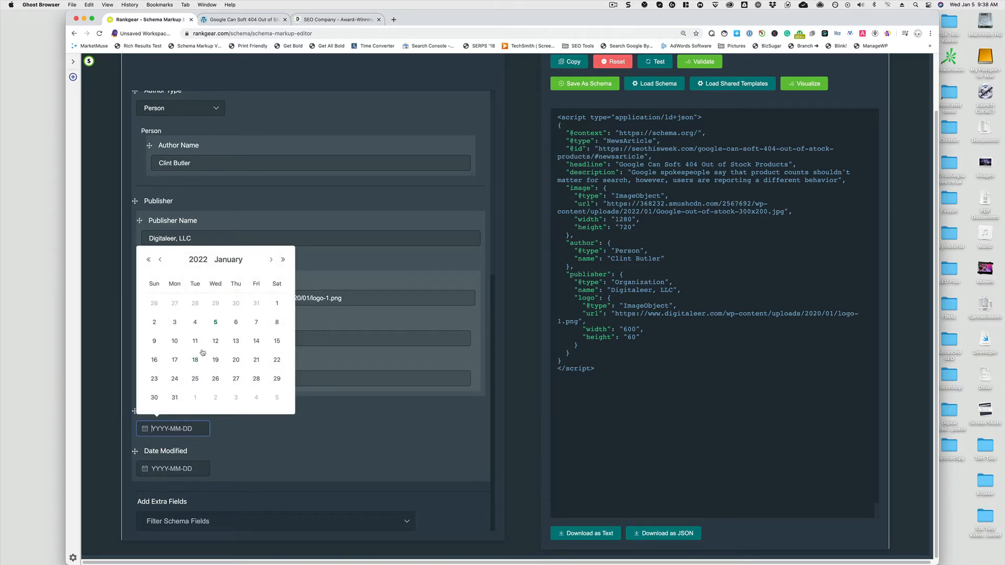
click(215, 322)
click(181, 473)
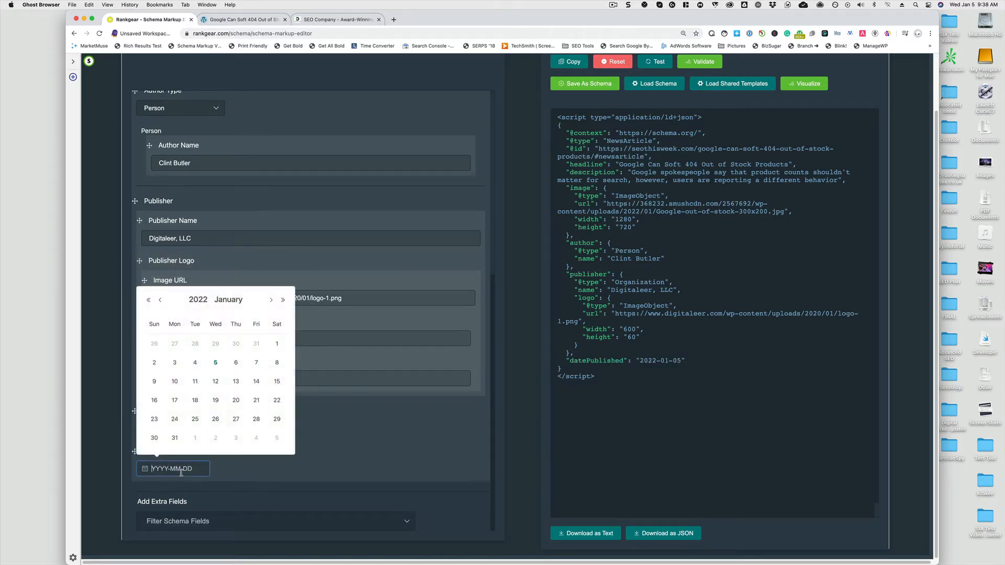
click(215, 366)
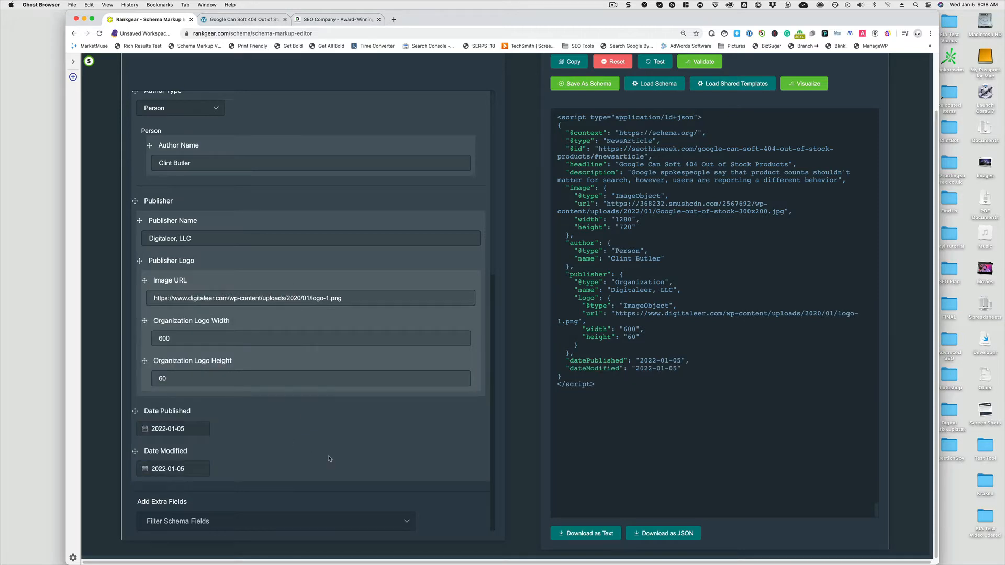
Add the extra schema fields About (sameAs) and Mentions (sameAs) to the article markup
click(198, 522)
click(452, 444)
click(230, 519)
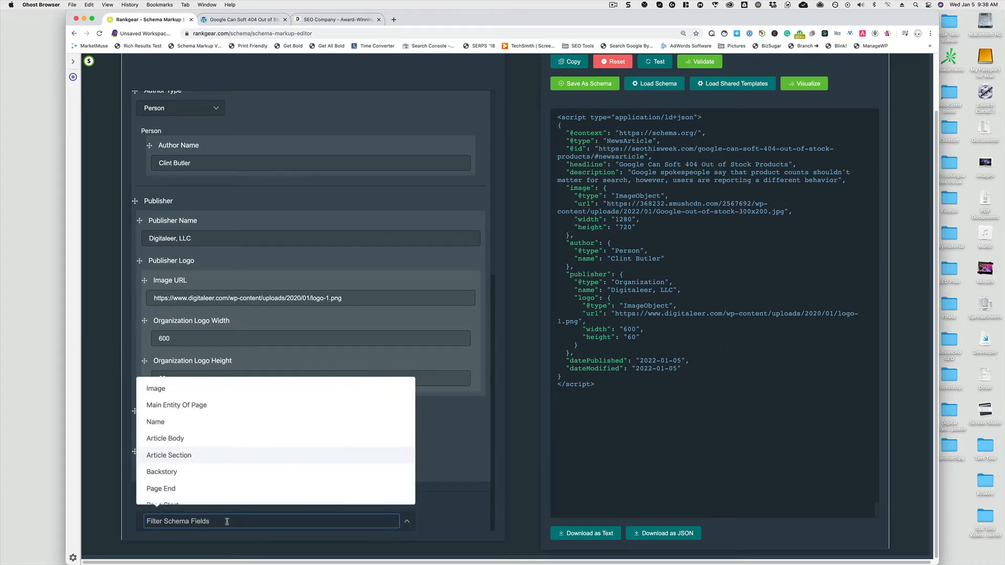
text(about)
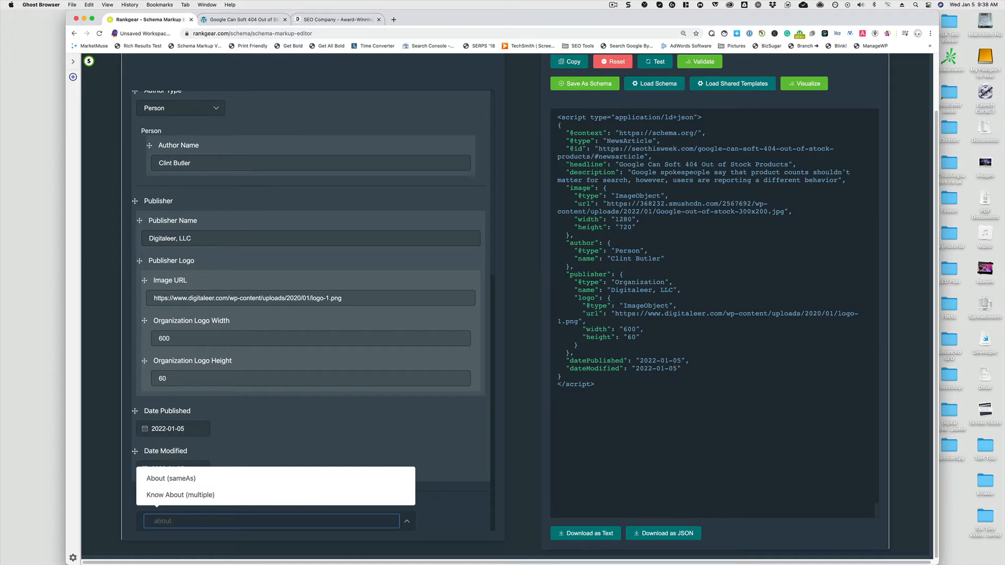
click(211, 481)
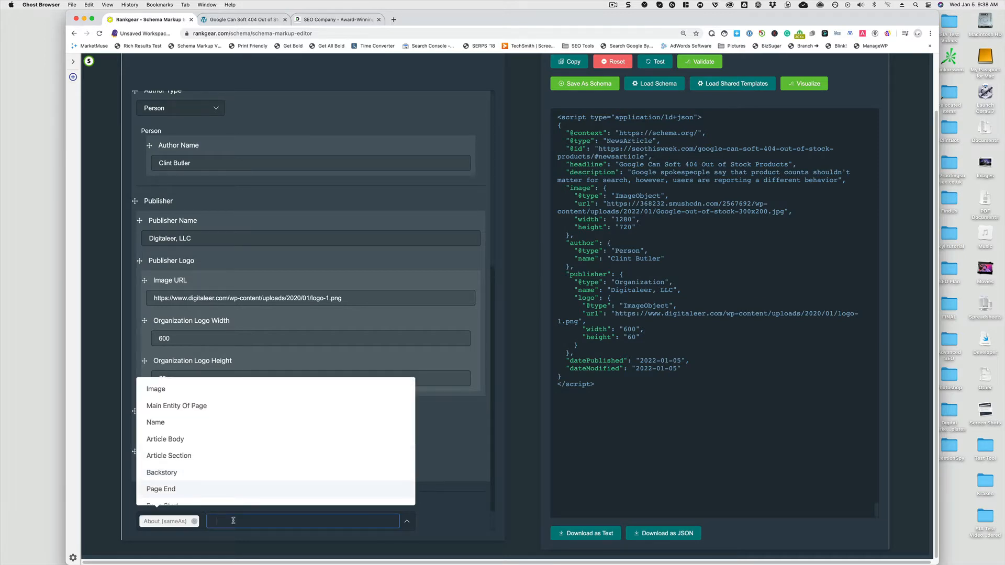
text(ment)
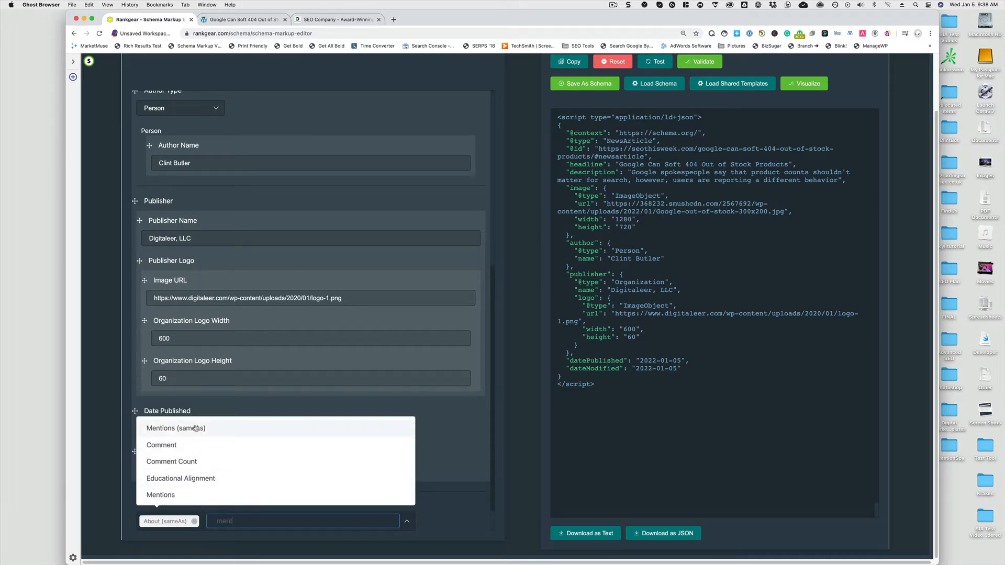
click(220, 428)
click(454, 461)
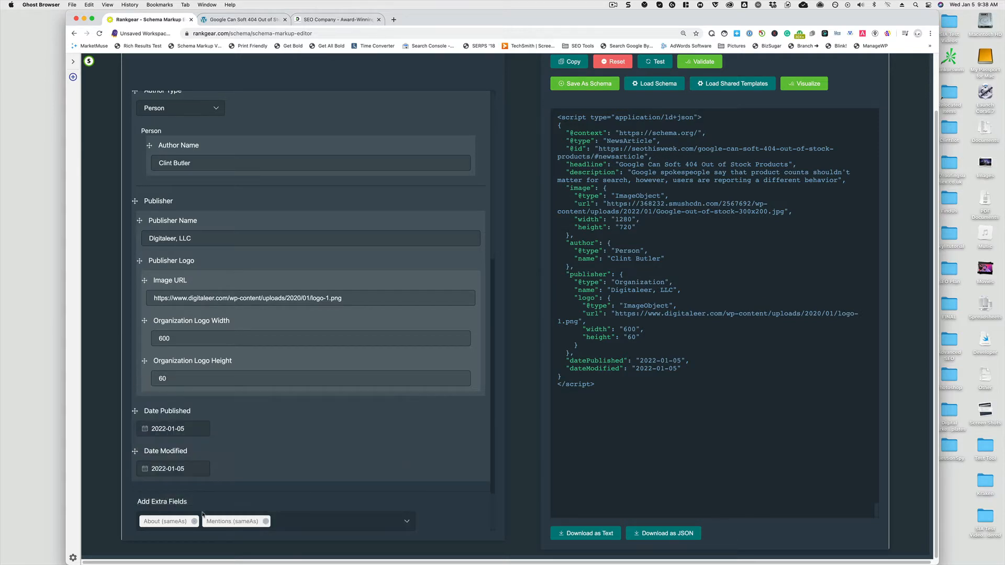
Move the About (sameAs) and Mentions (sameAs) fields into the main field block, directly below Date Modified
scroll(203, 516, down, 3)
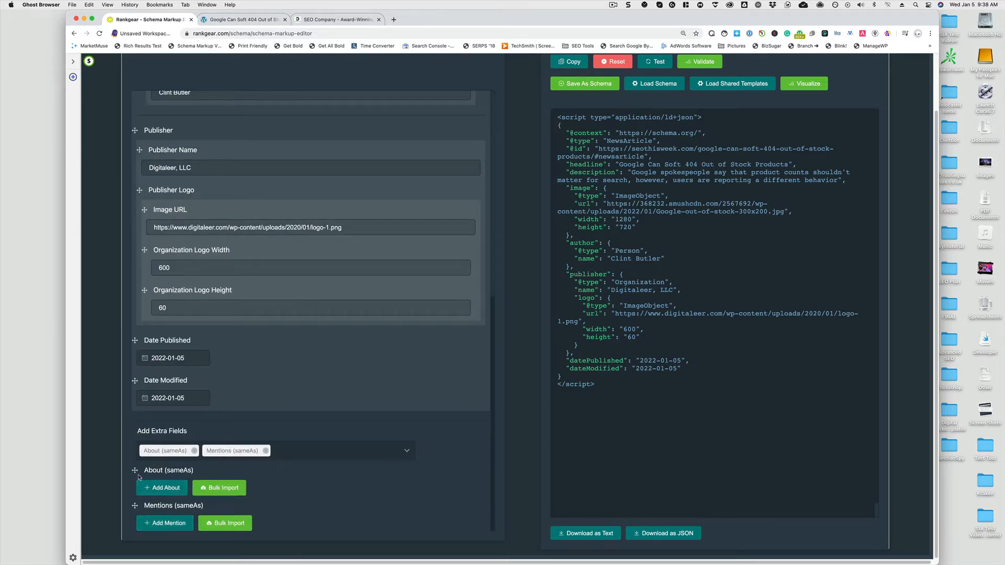
drag(134, 473, 135, 410)
drag(135, 513, 135, 438)
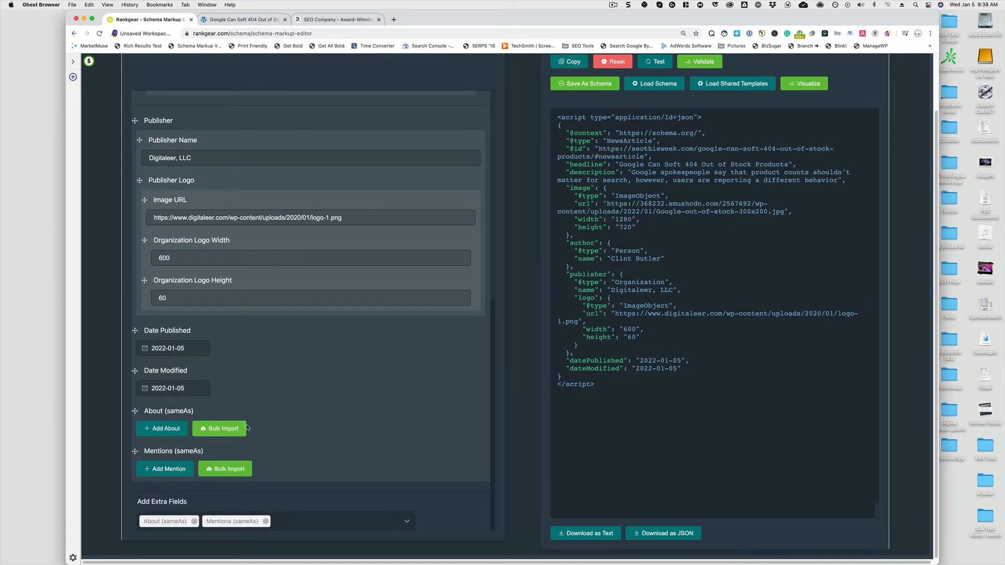
Run SchemaGen's Gentity entity extraction from the SEO This Week article page, closing and restarting it once
click(253, 23)
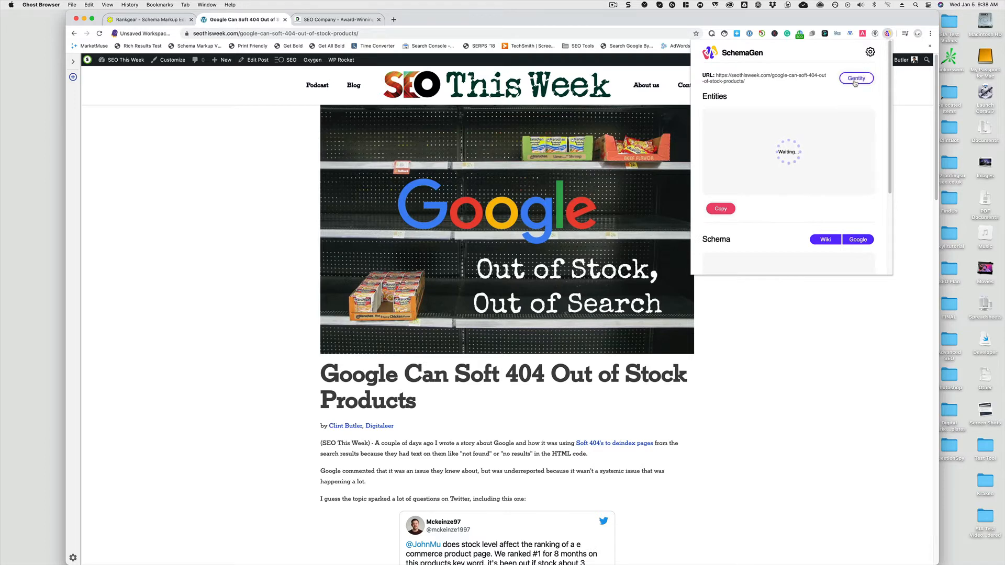
click(855, 83)
scroll(791, 109, down, 3)
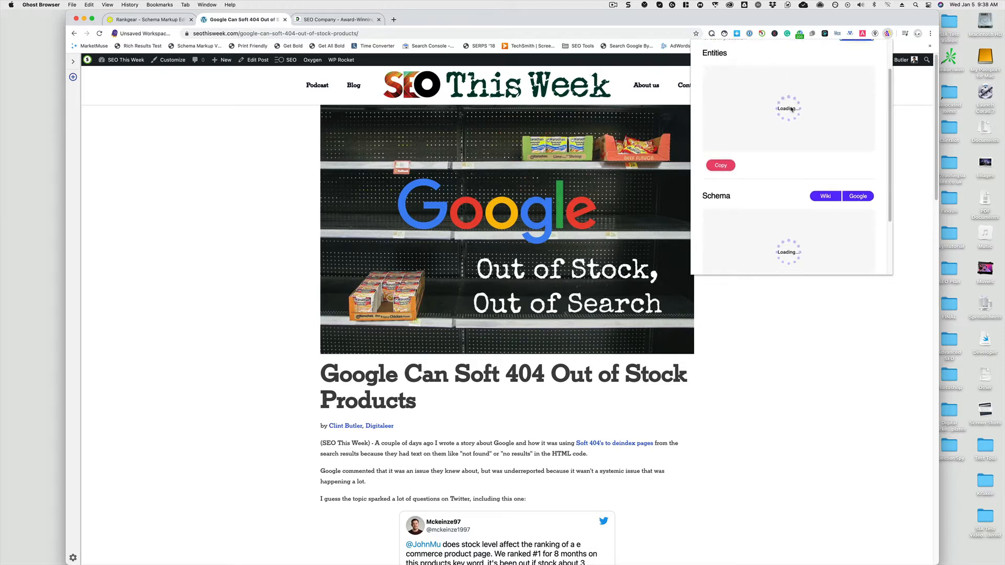
scroll(791, 109, down, 2)
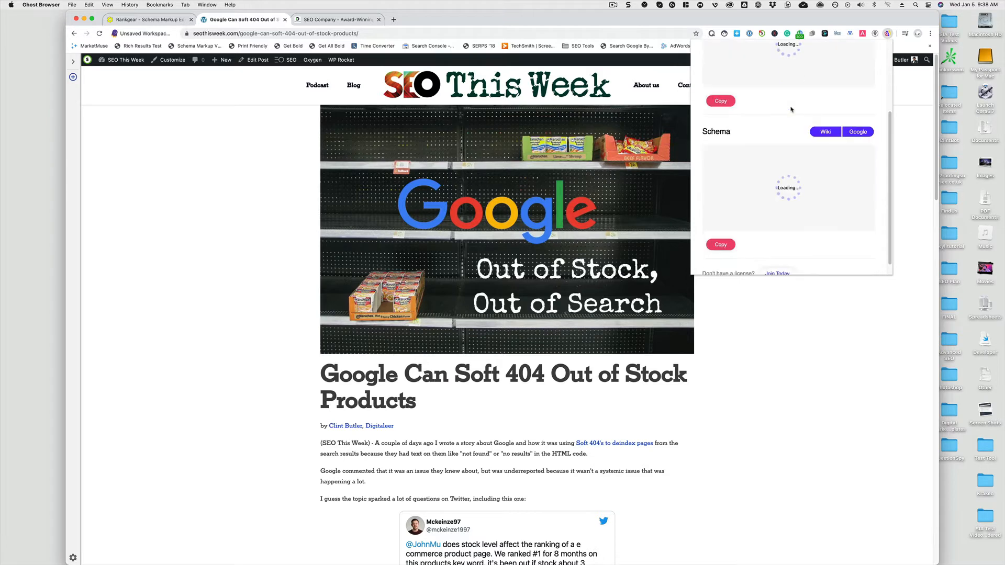
scroll(791, 109, up, 5)
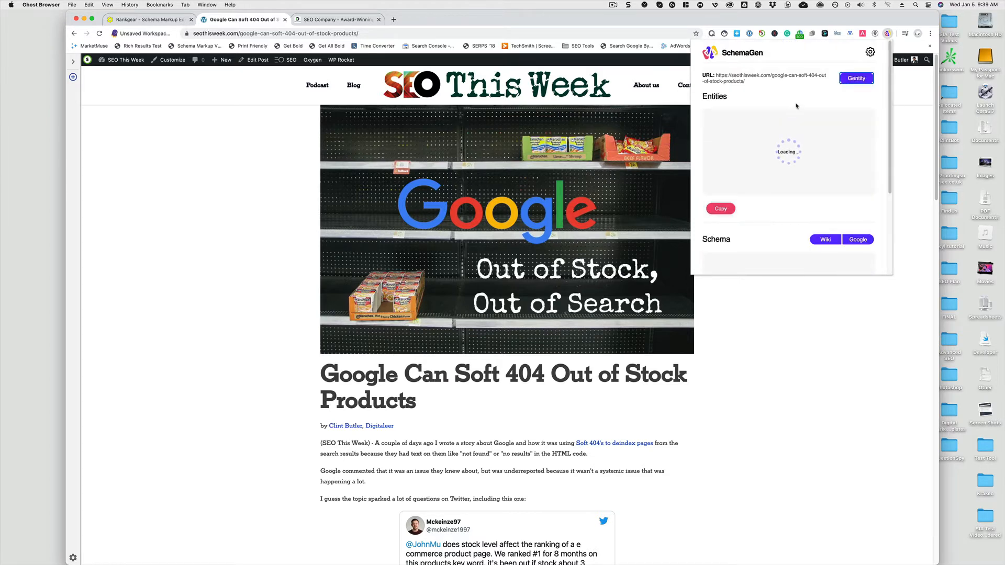
click(461, 16)
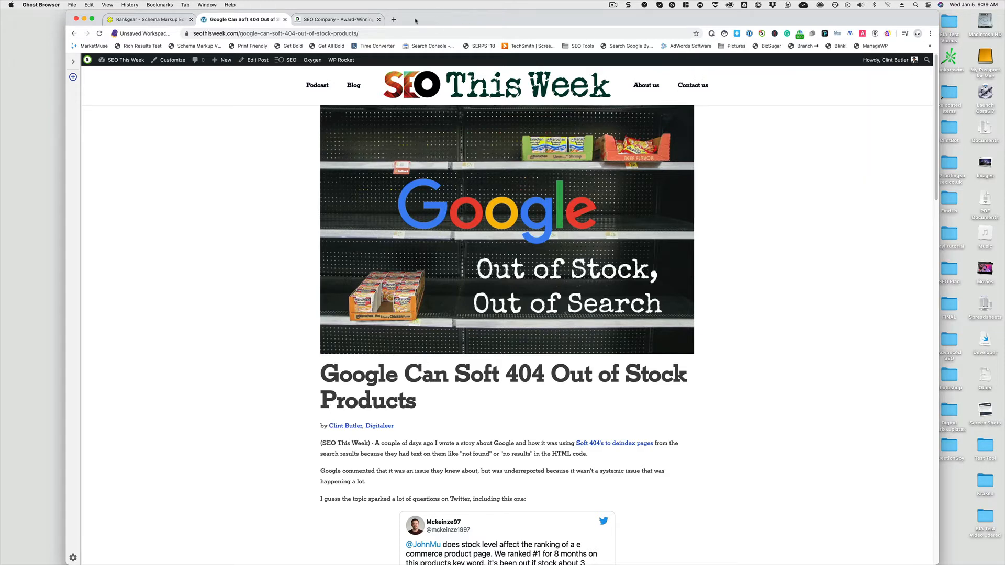
click(886, 34)
click(858, 79)
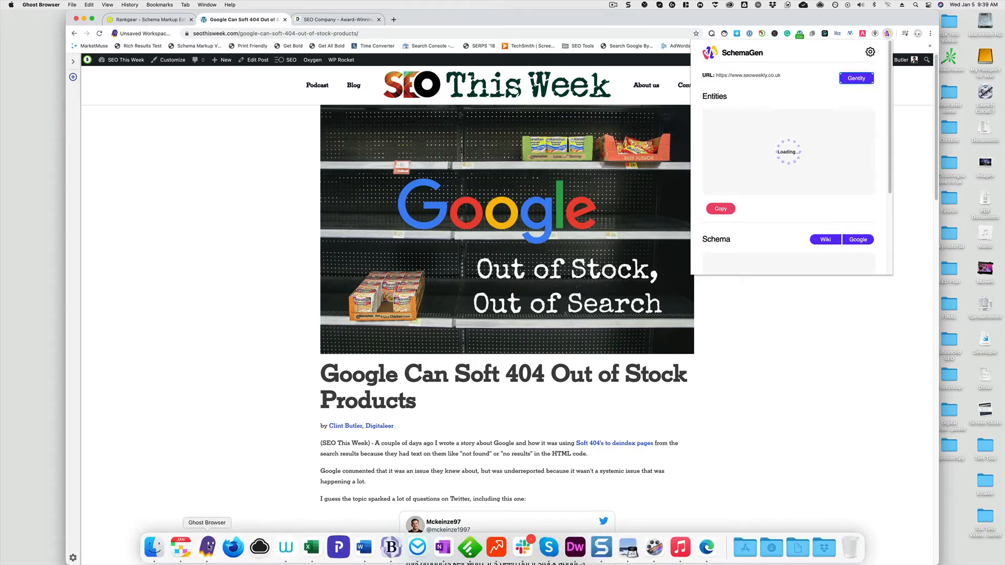
Open a new browser window, search the web for "topical relevance" and open the topicalrelevance.com site
right_click(207, 547)
click(222, 466)
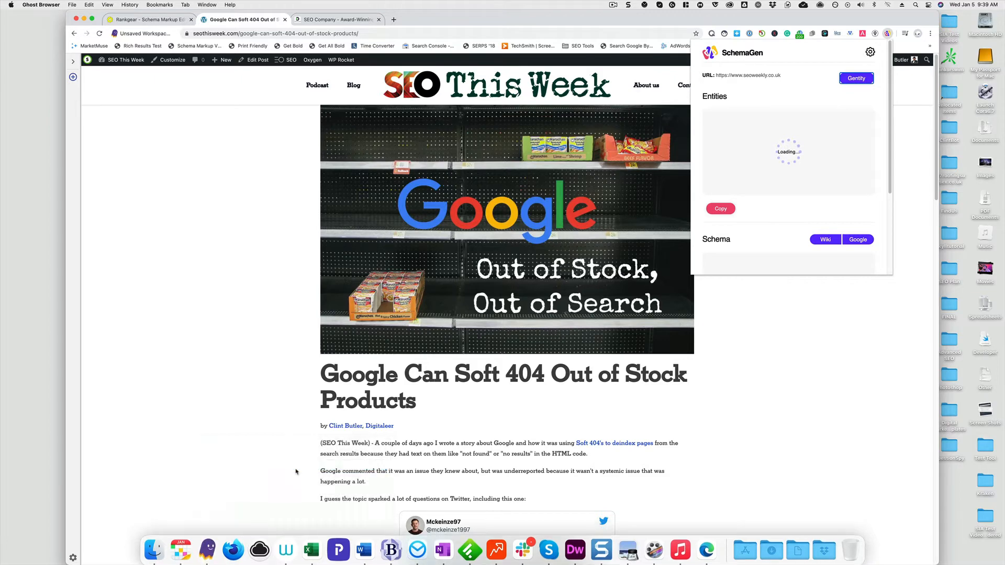
text(topi)
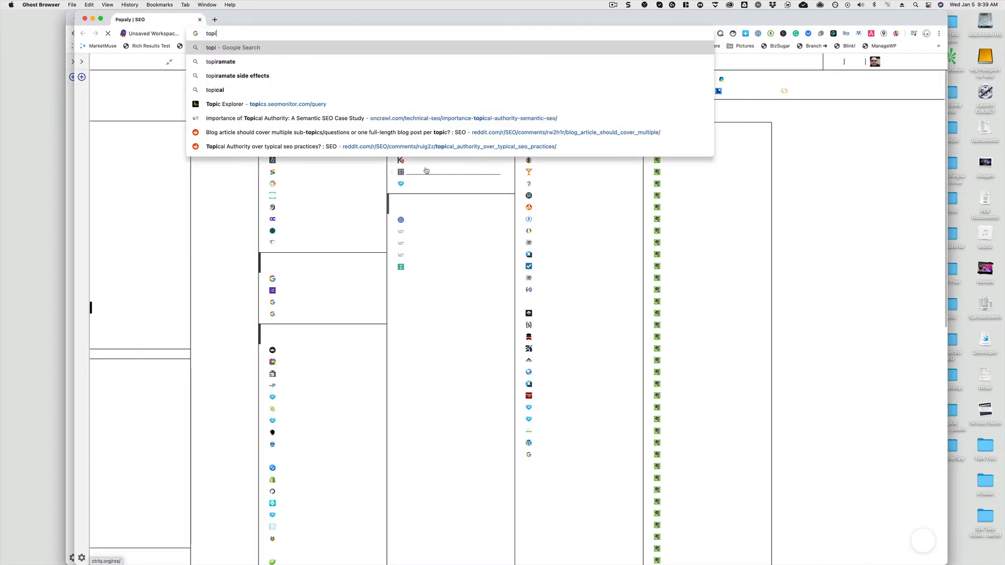
text(ca)
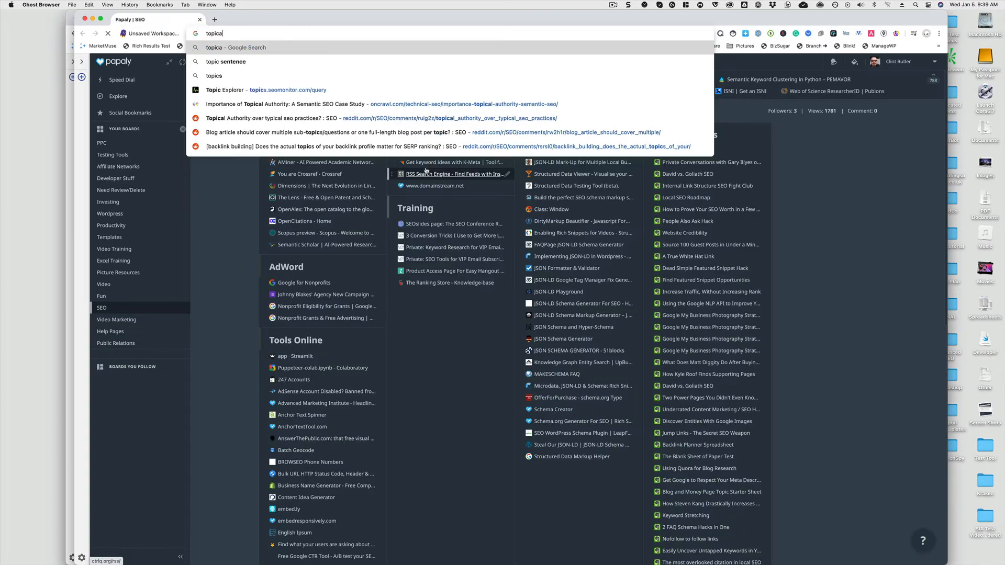
text(lre)
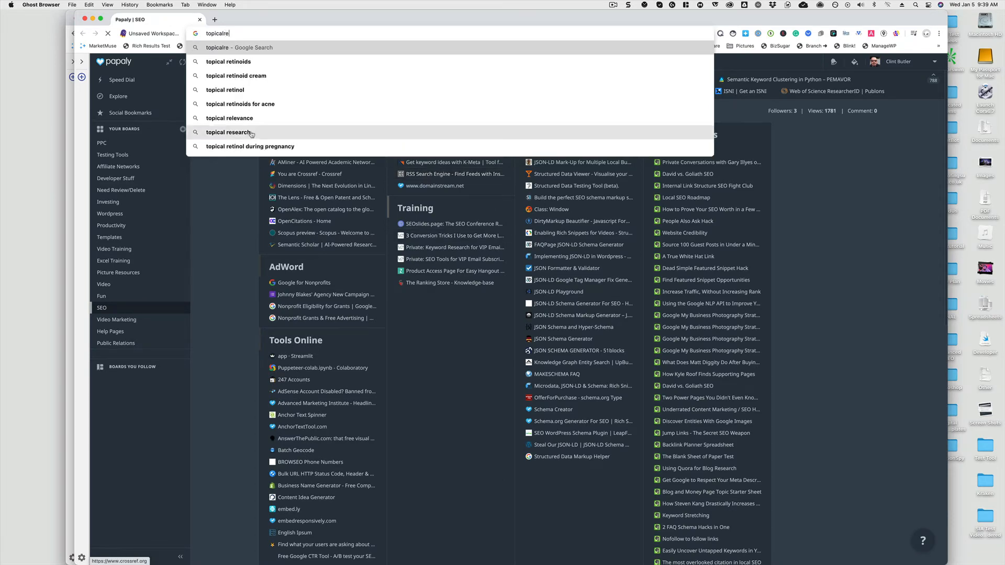
click(238, 118)
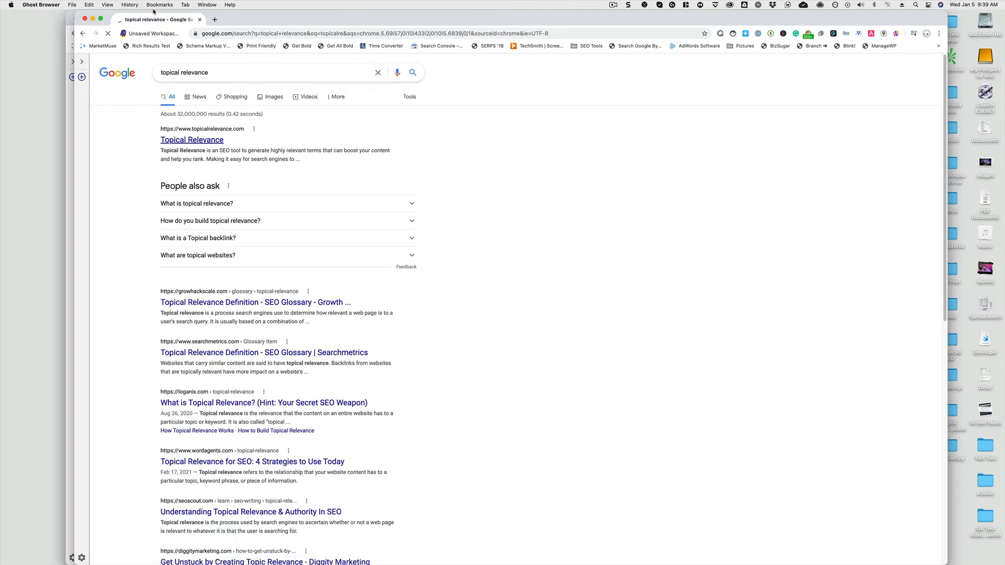
click(213, 140)
Log in to Topical Relevance by filling the username and password fields with the saved credentials
click(199, 20)
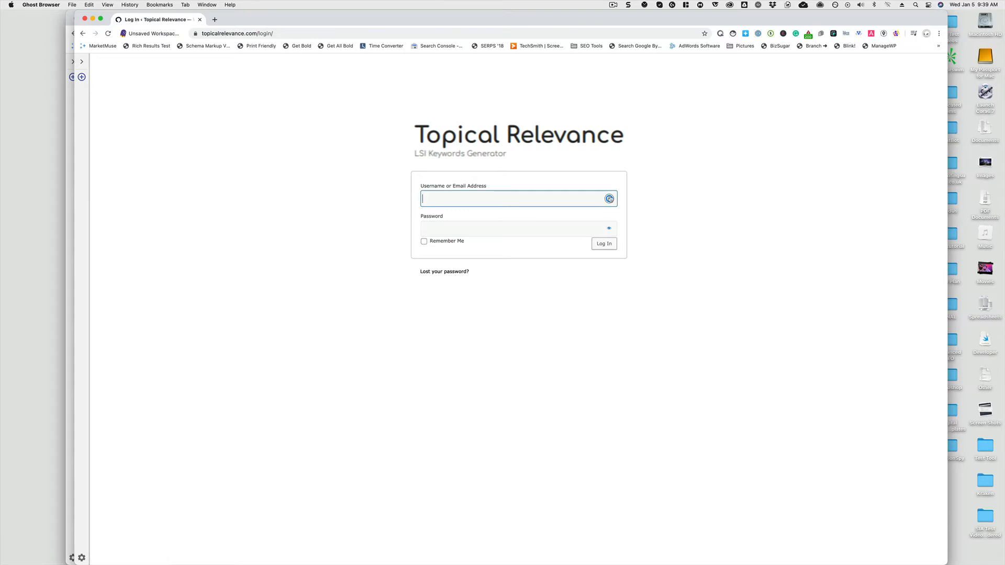
click(609, 198)
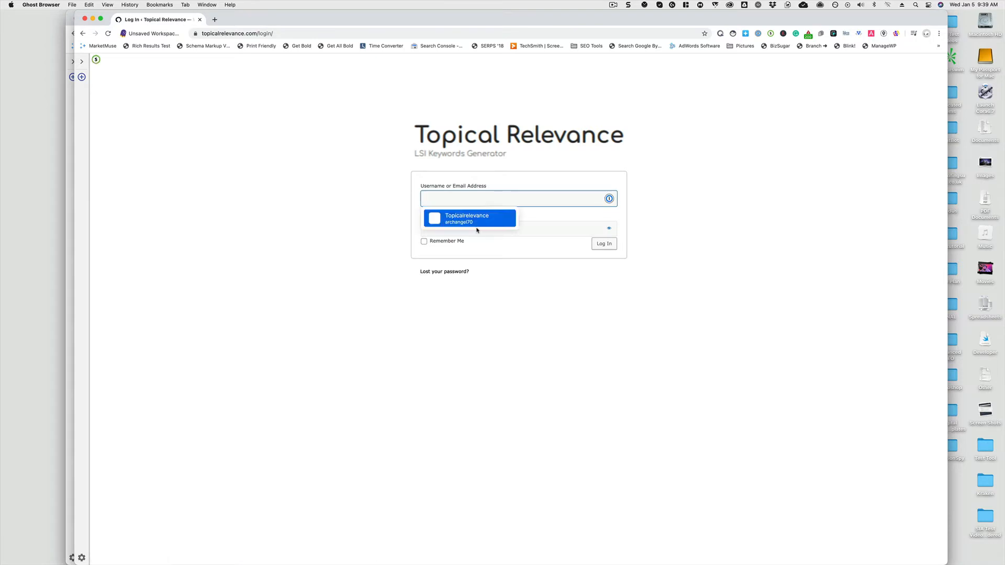
click(461, 219)
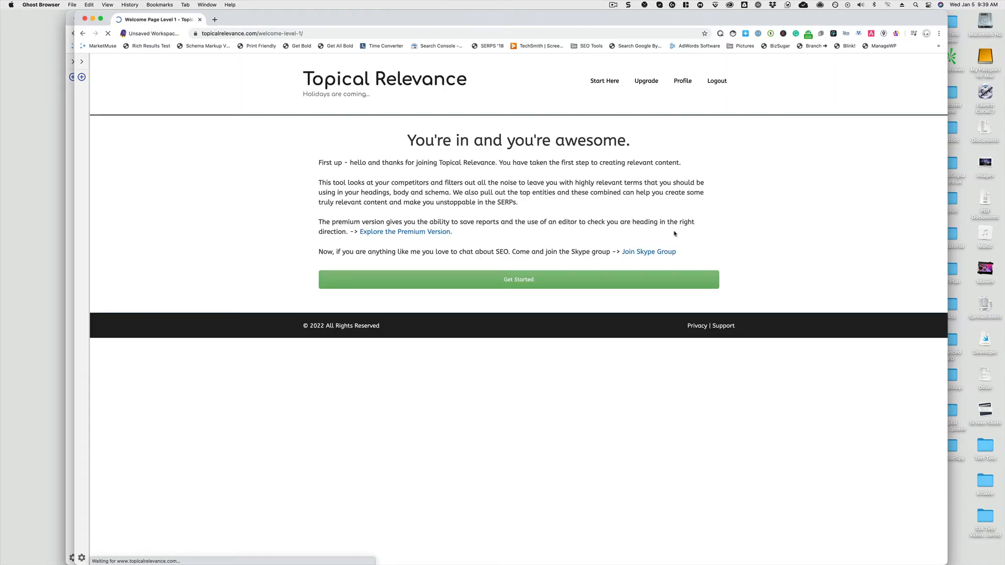
Generate a Topical Relevance writer's report for the keyword "soft 404"
click(605, 82)
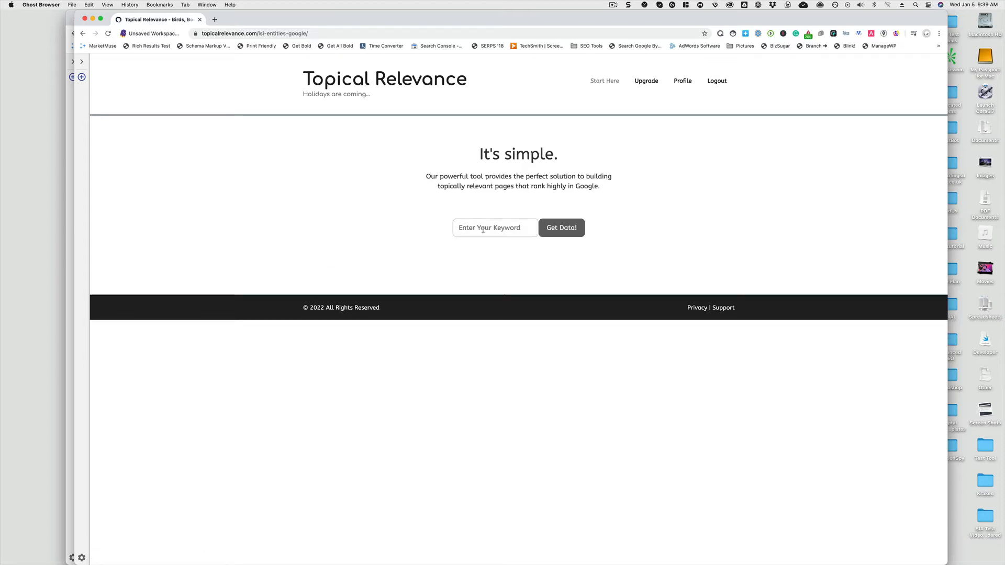
text(soft 404)
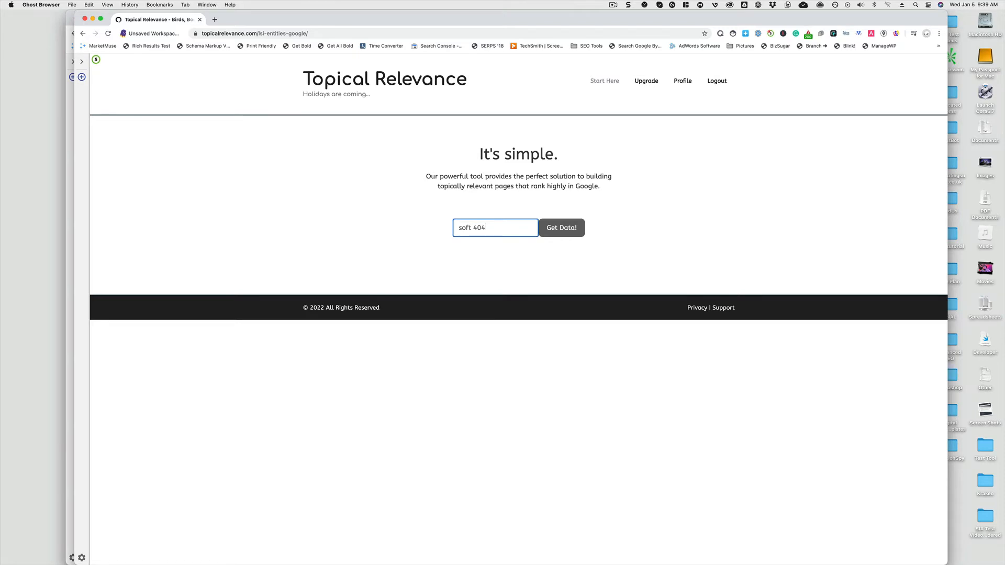
click(561, 227)
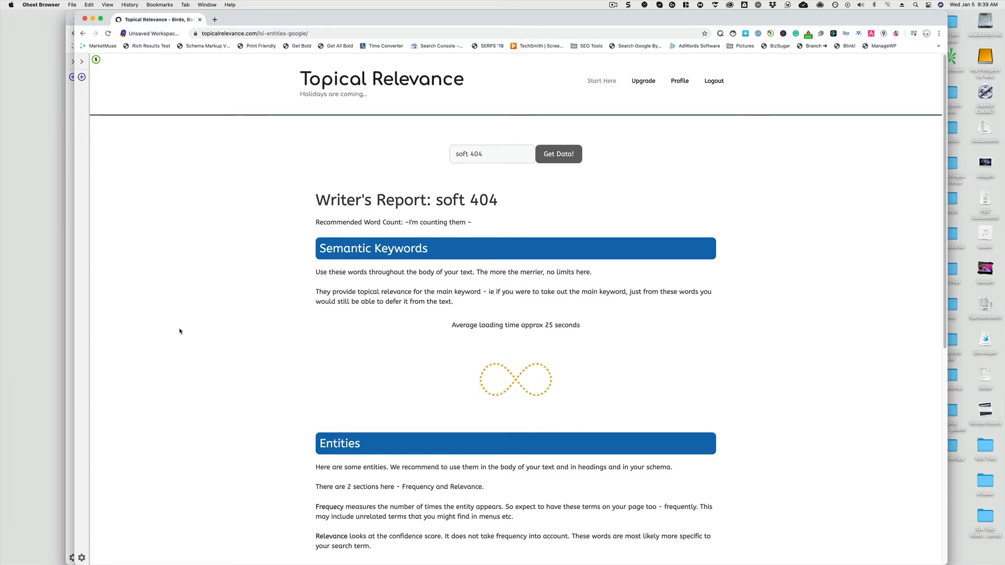
Examine the report's Frequency and Relevance entities and move its window clear of the SchemaGen popup
scroll(180, 331, down, 5)
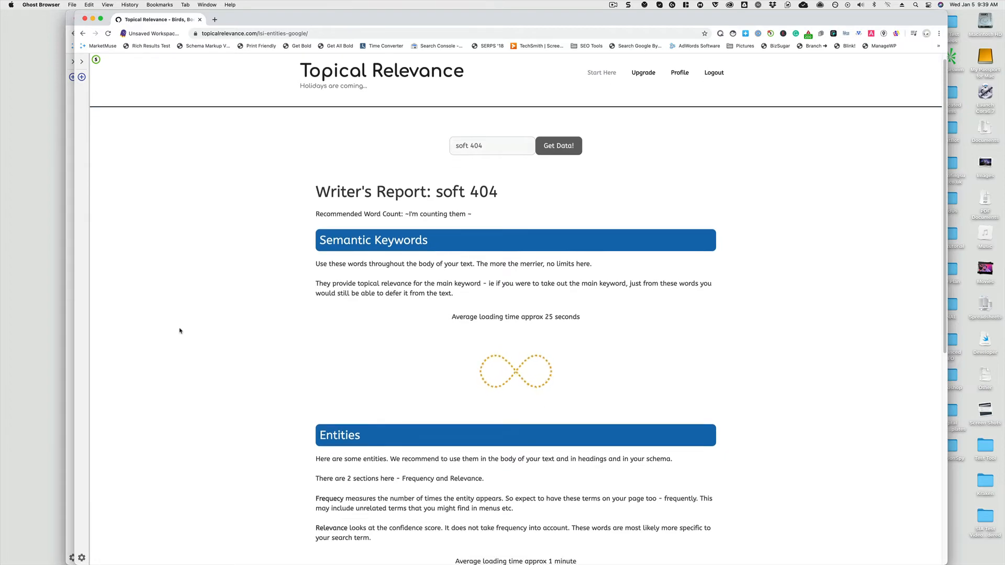
scroll(180, 331, down, 6)
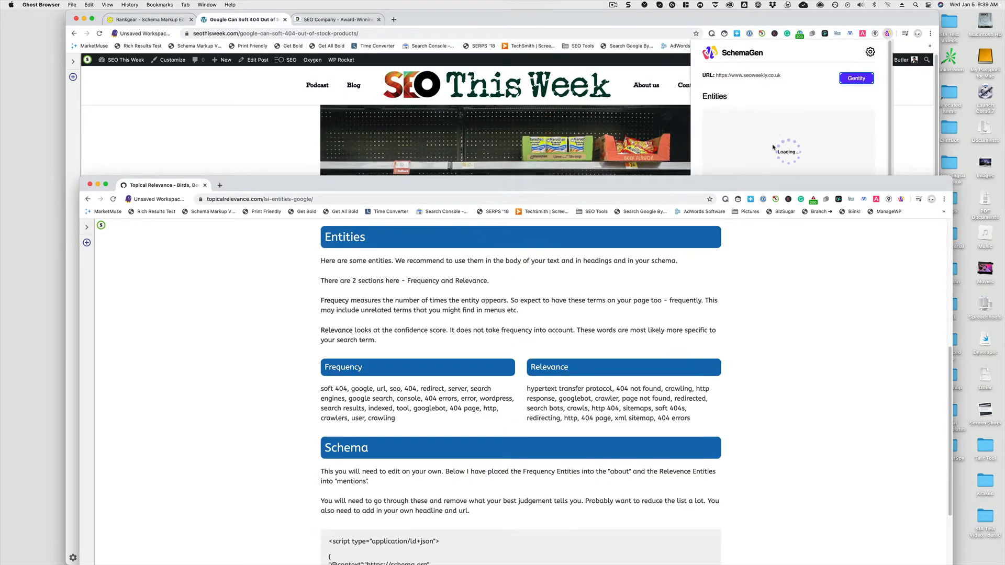
drag(718, 192, 759, 294)
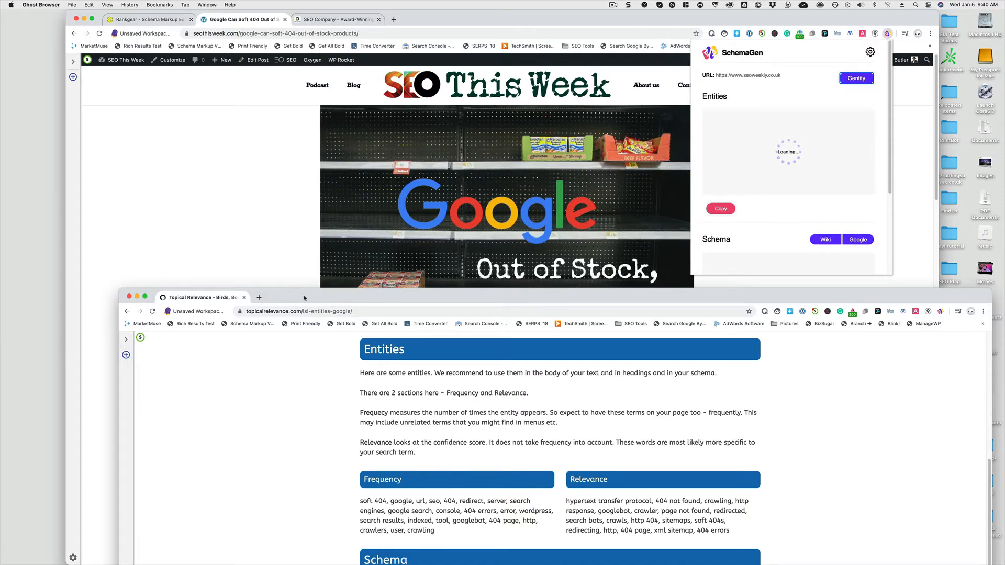
Copy the complete "about" entity array, from "soft 404" to "crawling", out of the report's Schema code
drag(304, 298, 256, 20)
scroll(200, 286, down, 3)
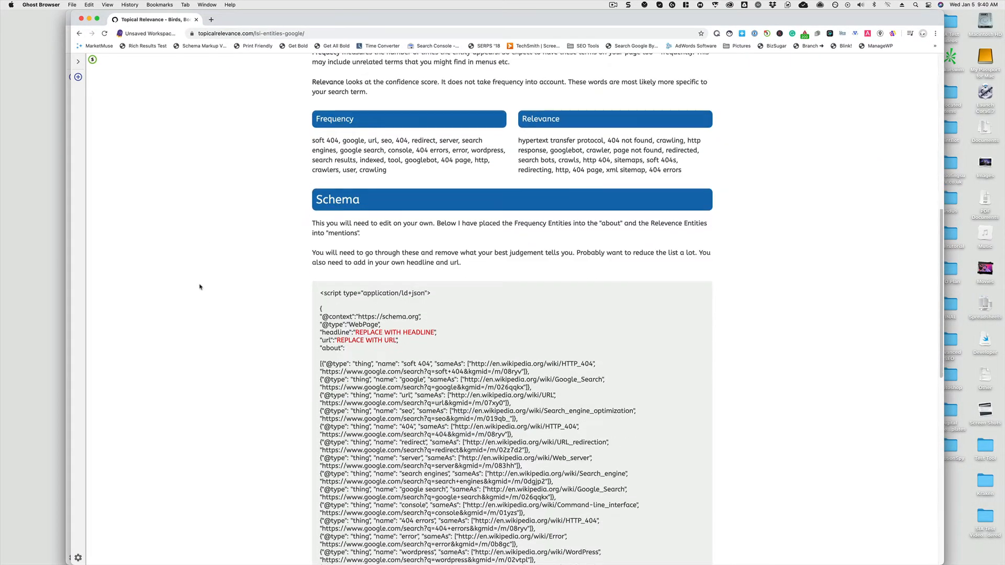
scroll(200, 287, down, 5)
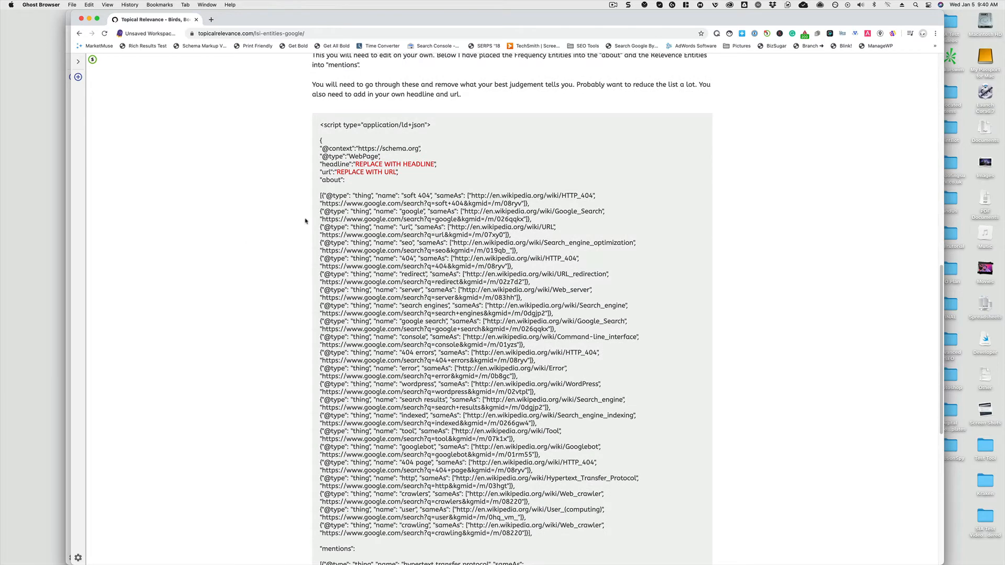
drag(321, 196, 534, 533)
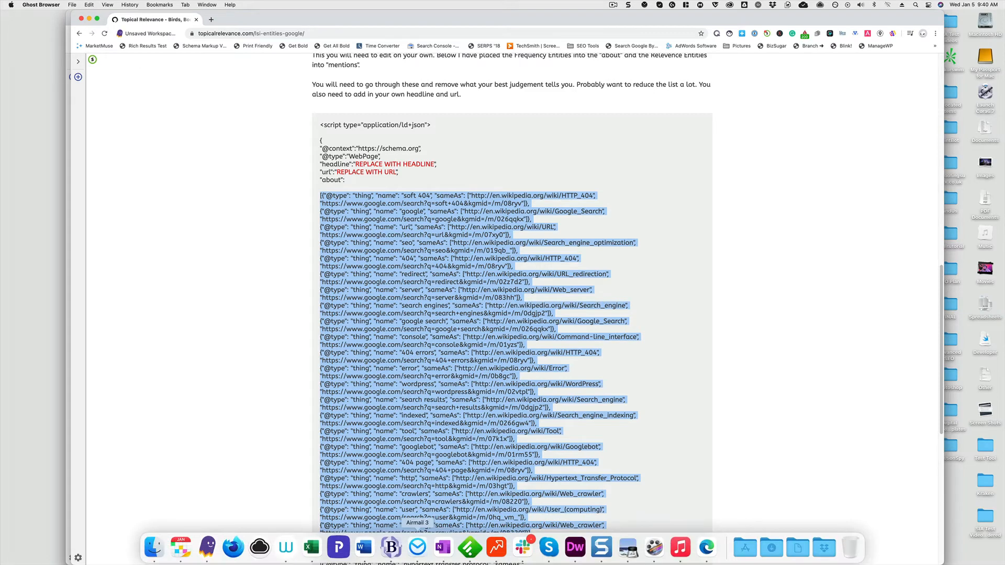
click(218, 142)
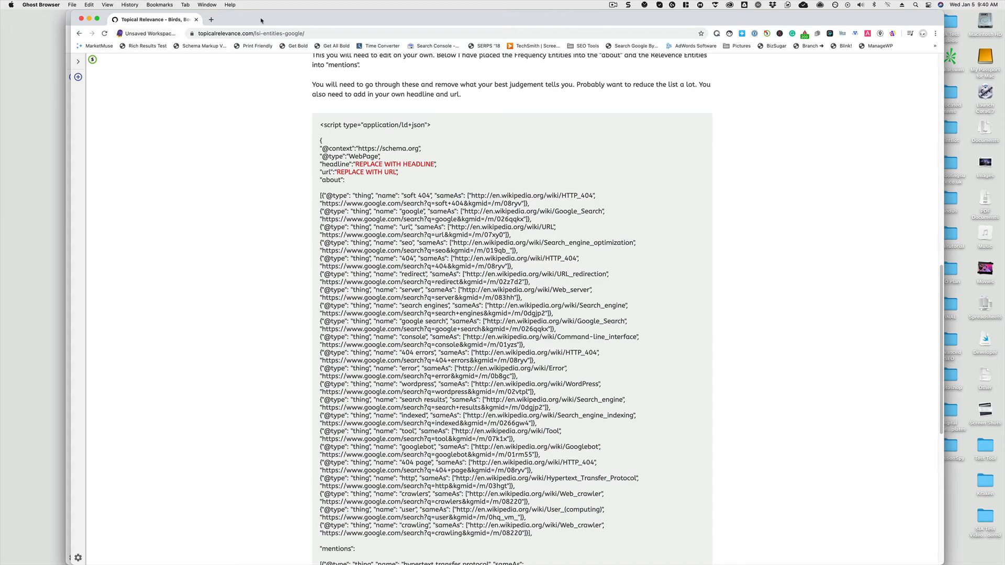
Return to the Rankgear schema markup editor and bulk import the copied entity array into the About (sameAs) field
double_click(261, 22)
key(ctrl+Tab)
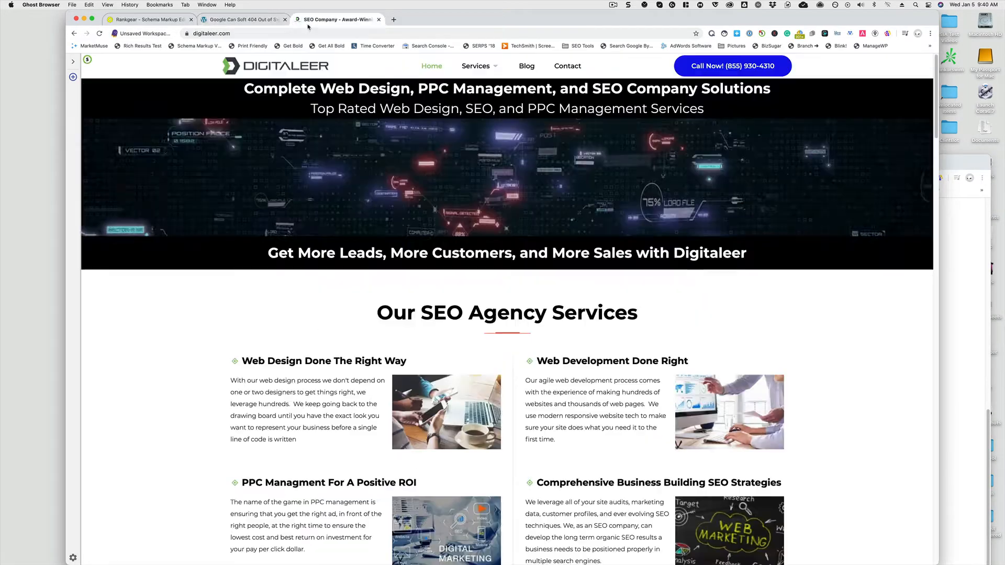
key(ctrl+Tab)
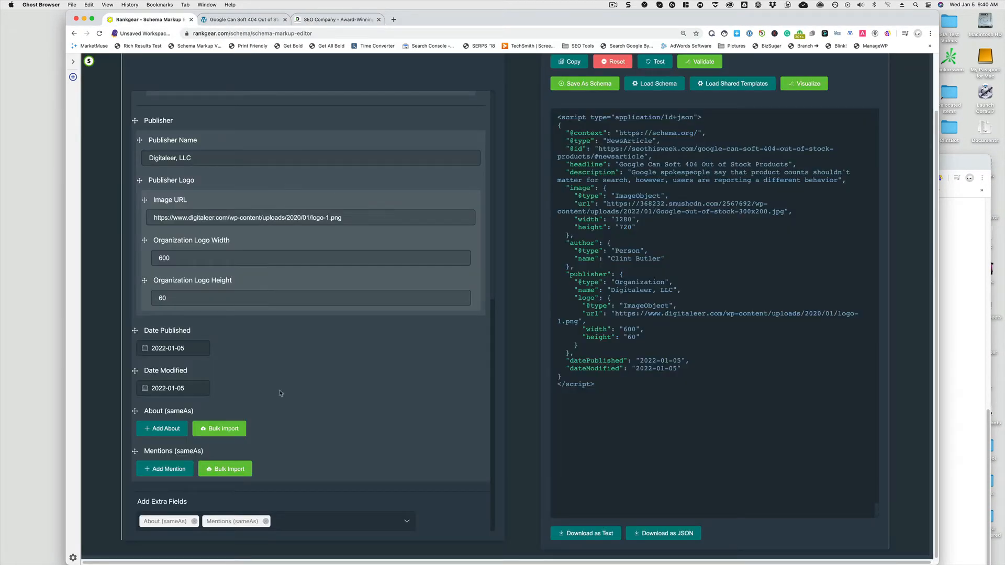
click(233, 429)
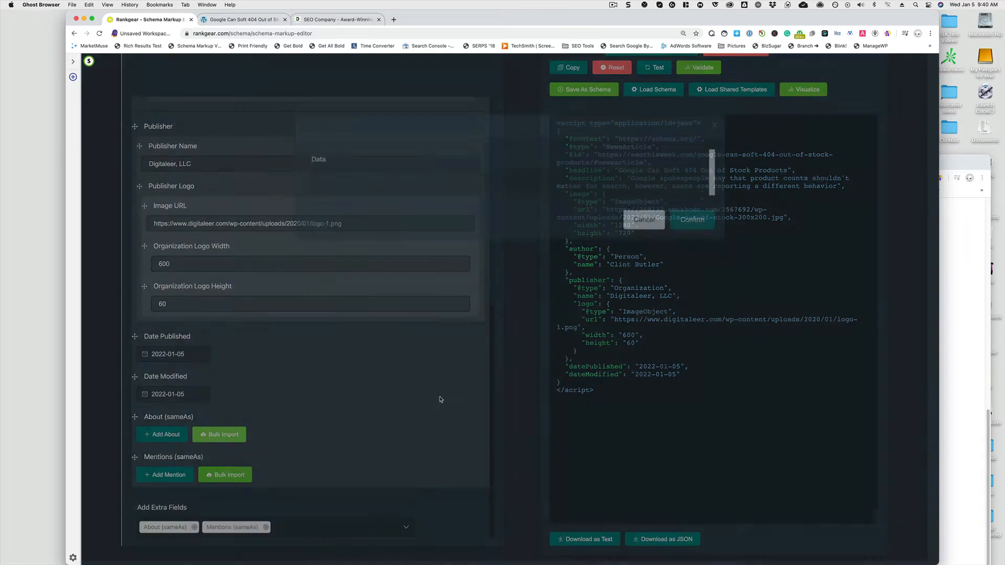
click(463, 193)
key(super+v)
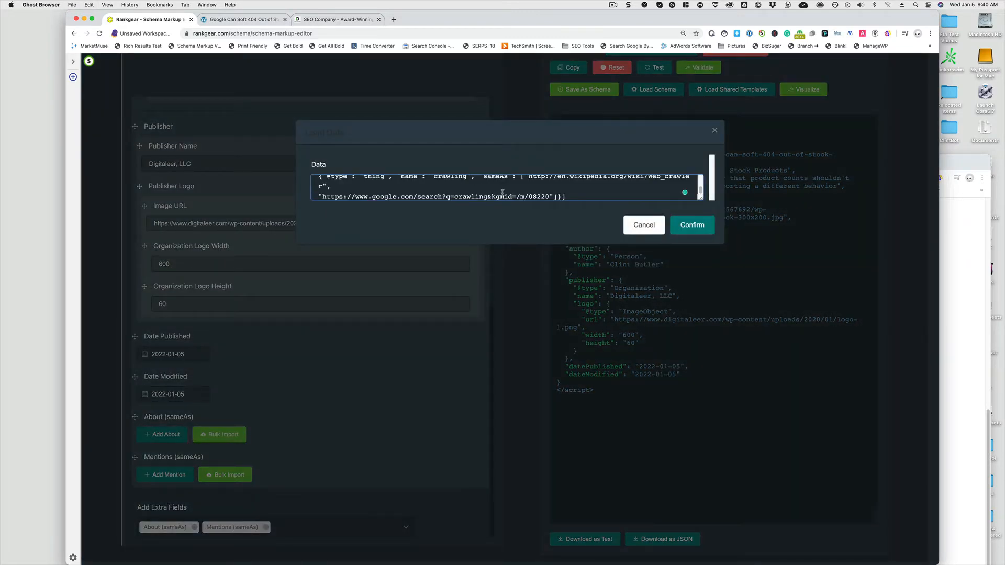
click(690, 227)
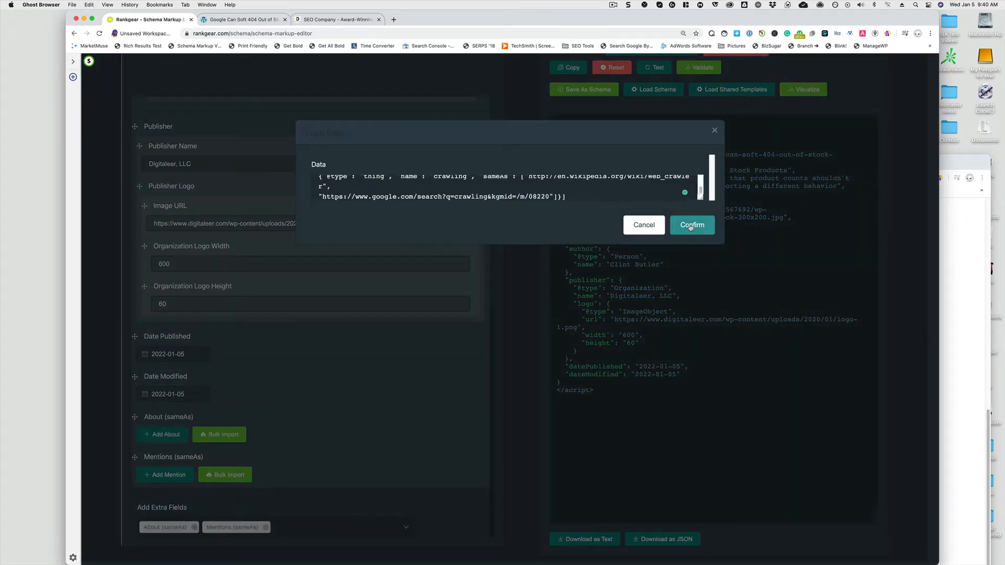
click(702, 198)
drag(702, 200, 718, 501)
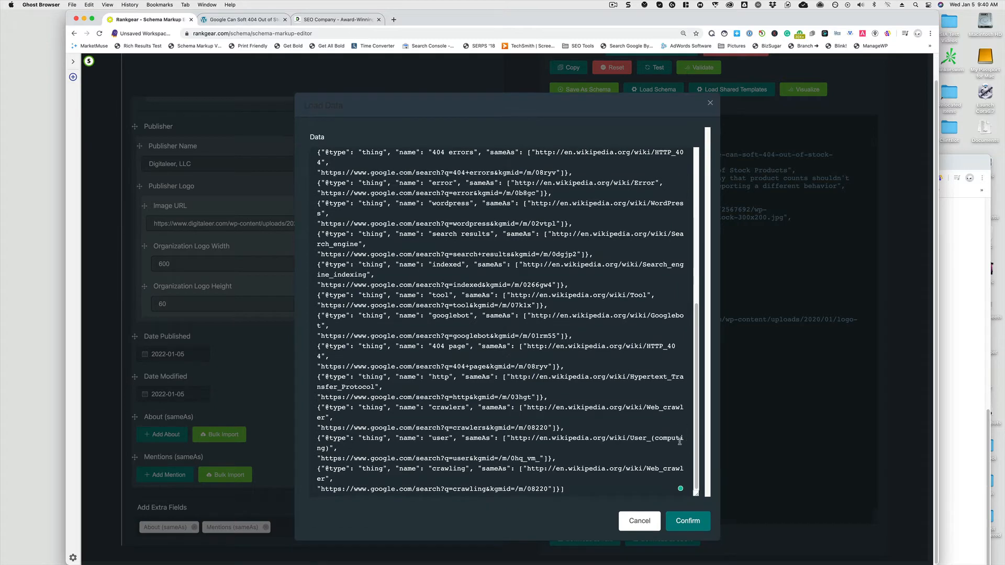
click(687, 521)
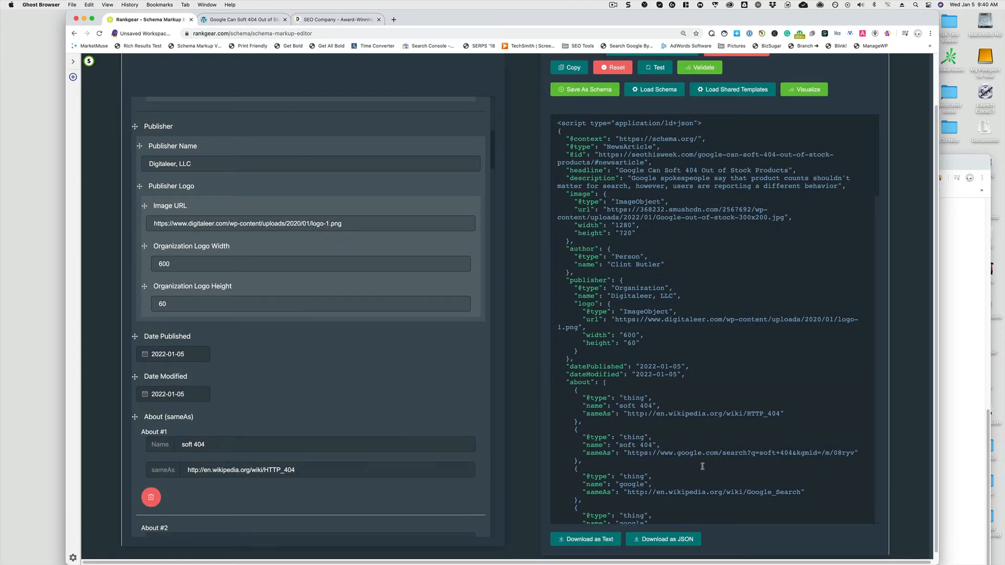
Examine the "about" entries in the generated NewsArticle JSON-LD code
scroll(703, 466, down, 3)
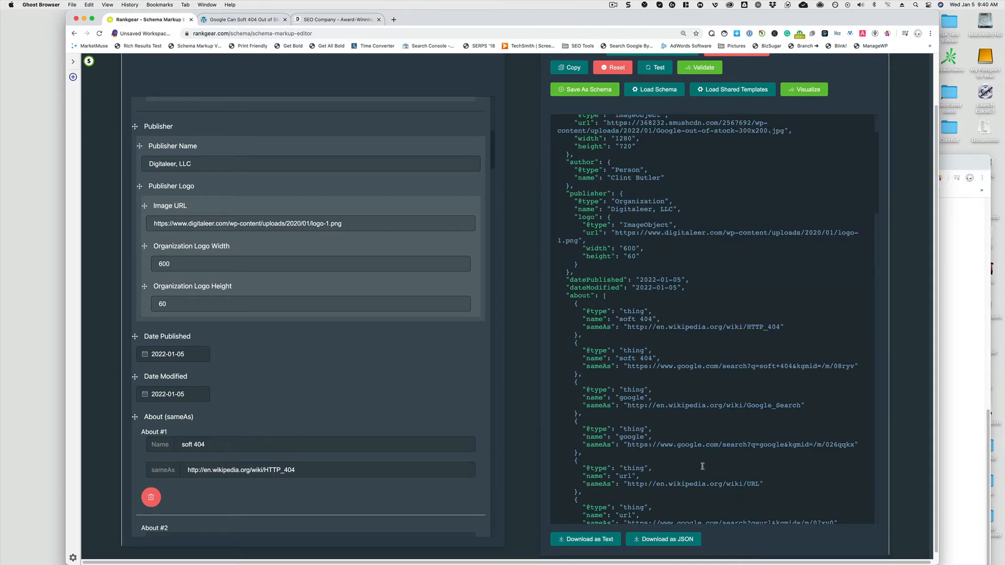
scroll(703, 465, down, 1)
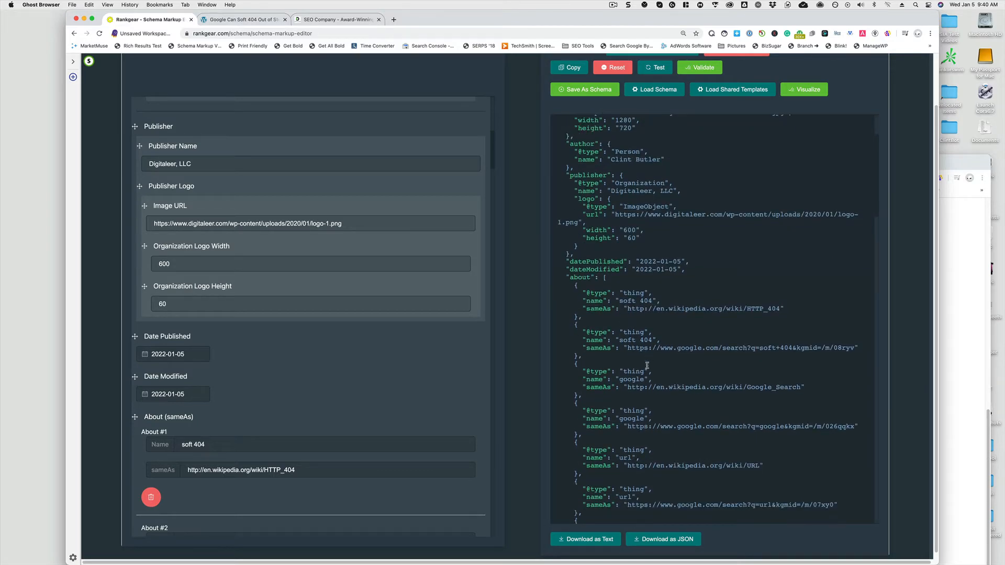
scroll(647, 365, down, 4)
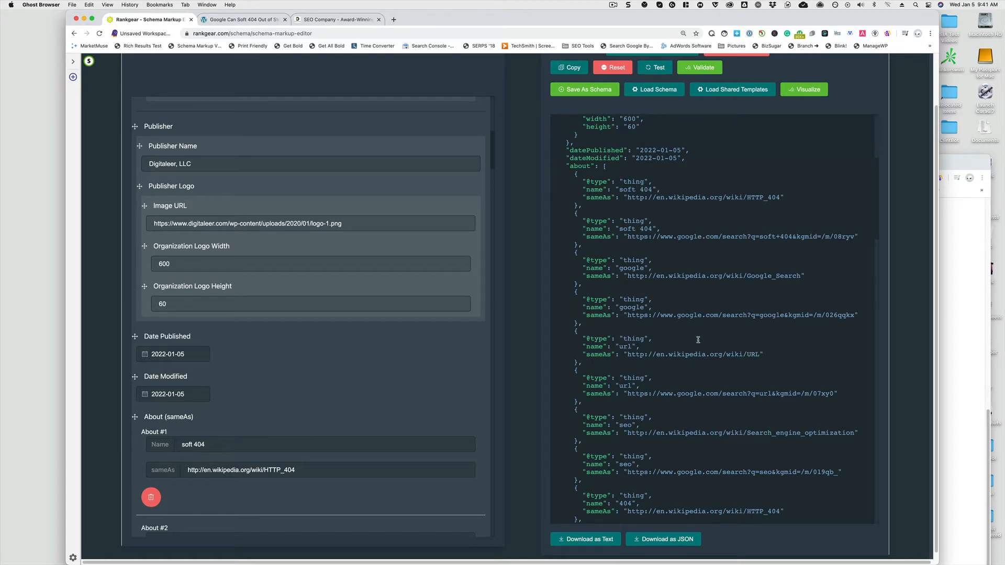
scroll(698, 339, down, 10)
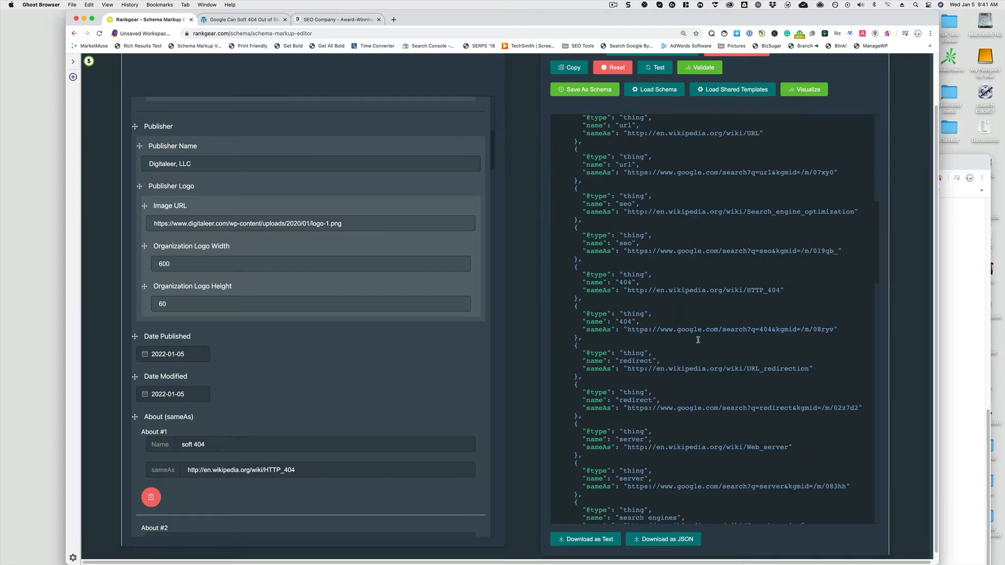
scroll(698, 340, down, 4)
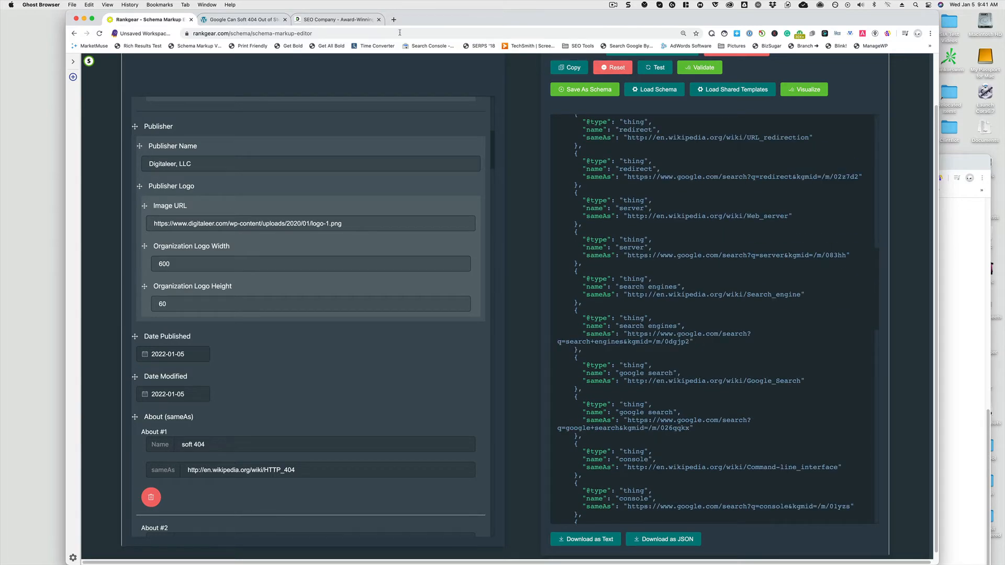
Switch to the Topical Relevance report and copy the complete "mentions" entity array, from "hypertext transfer protocol" to "404 errors"
key(super+grave)
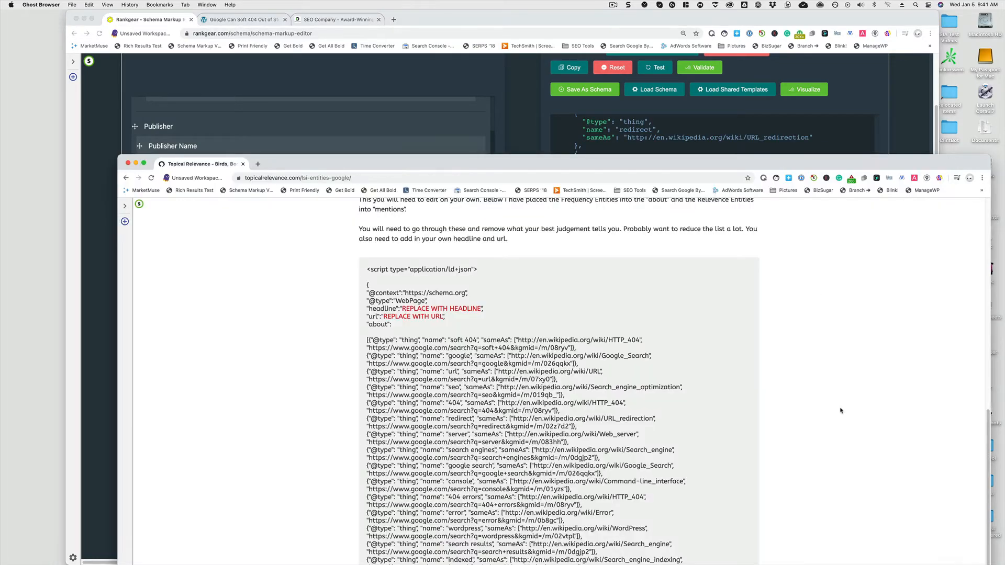
scroll(840, 411, down, 5)
scroll(519, 434, down, 7)
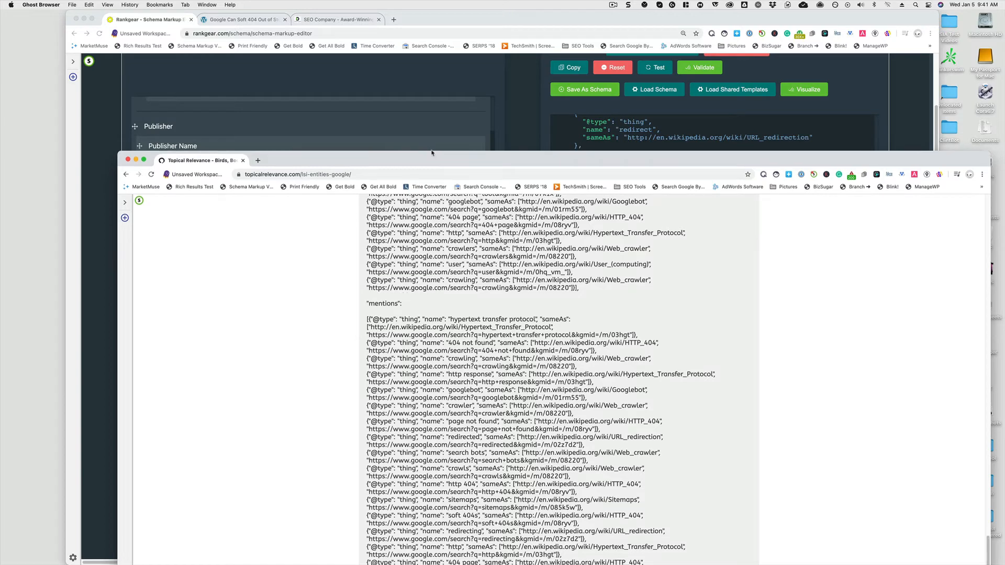
drag(434, 158, 381, 18)
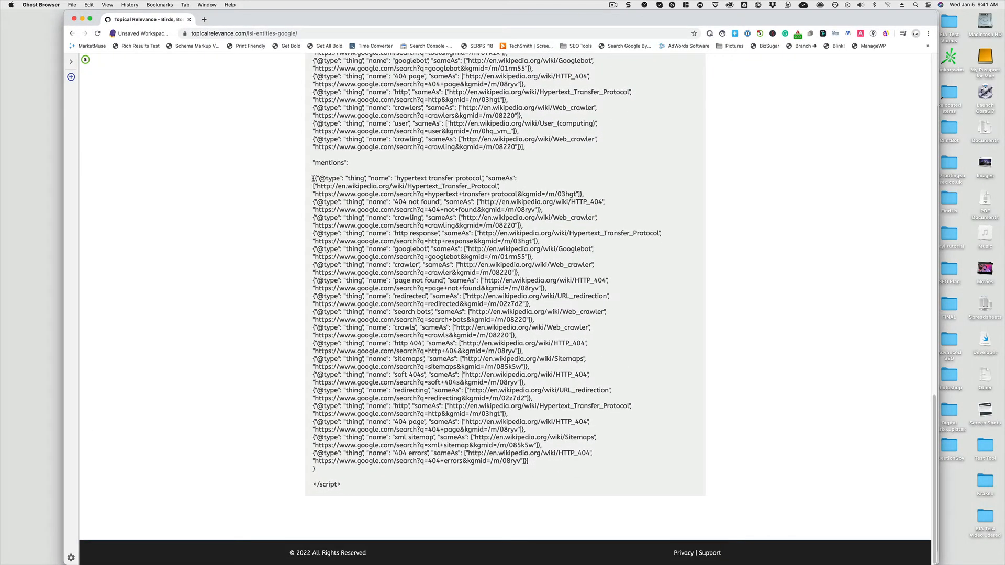
drag(313, 178, 524, 460)
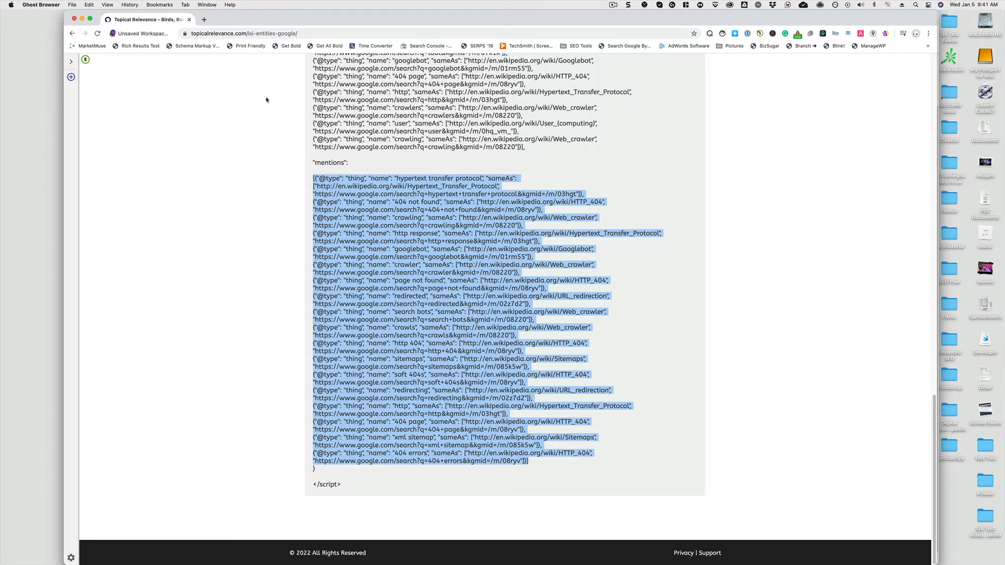
Return to the Rankgear editor and bulk import the copied entity array into the Mentions (sameAs) field
drag(244, 23, 244, 239)
click(261, 157)
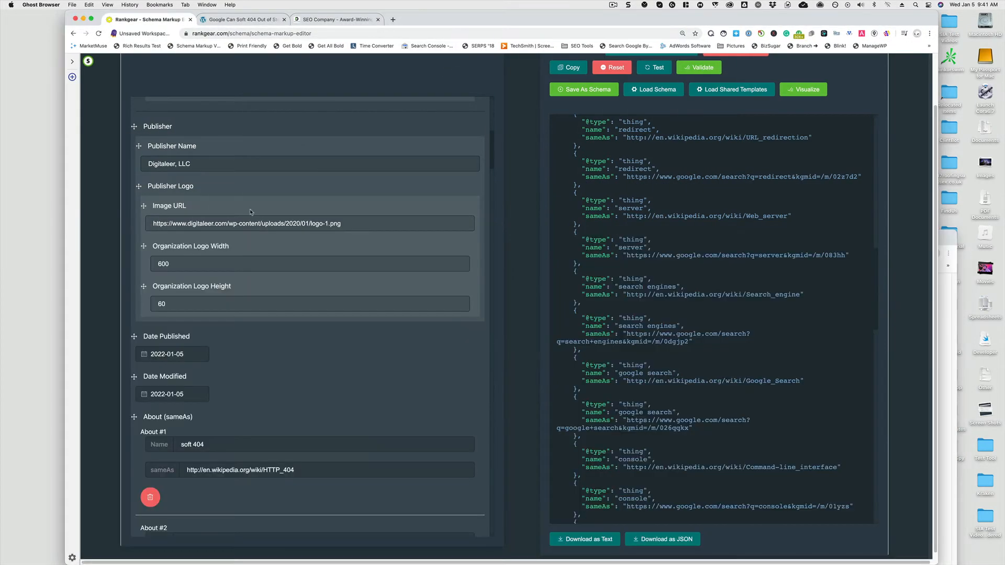
scroll(265, 440, down, 20)
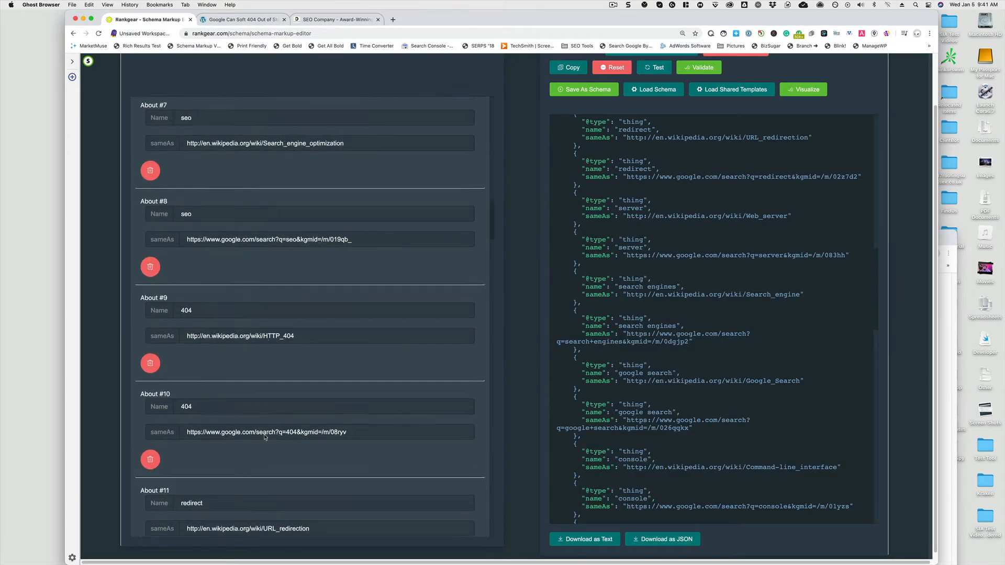
scroll(265, 439, up, 20)
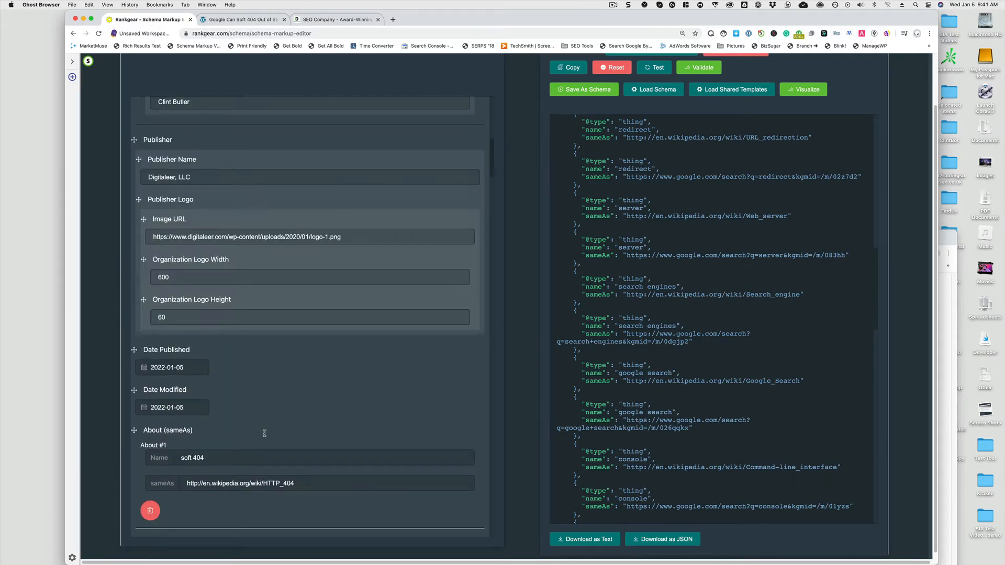
scroll(265, 436, down, 20)
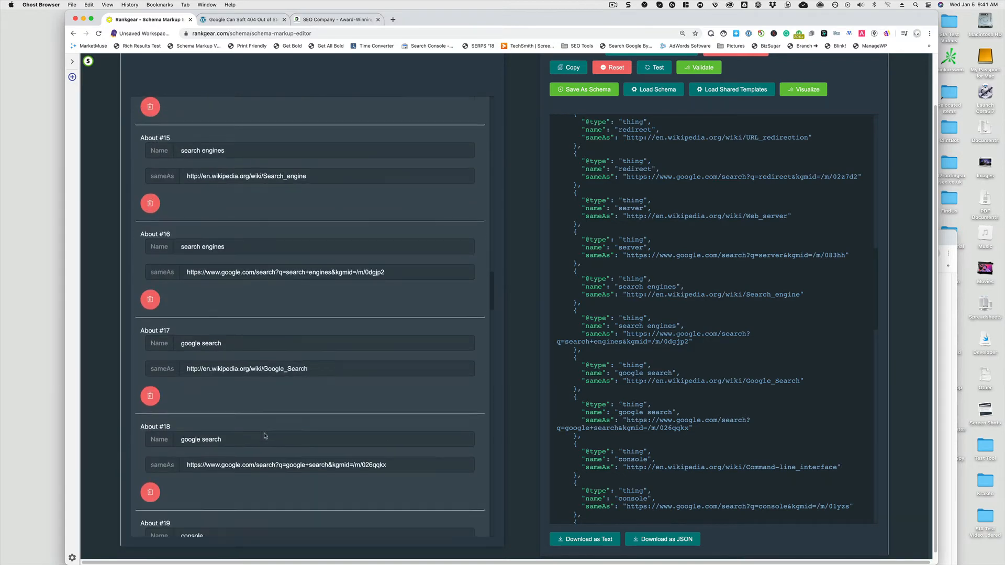
scroll(265, 436, down, 15)
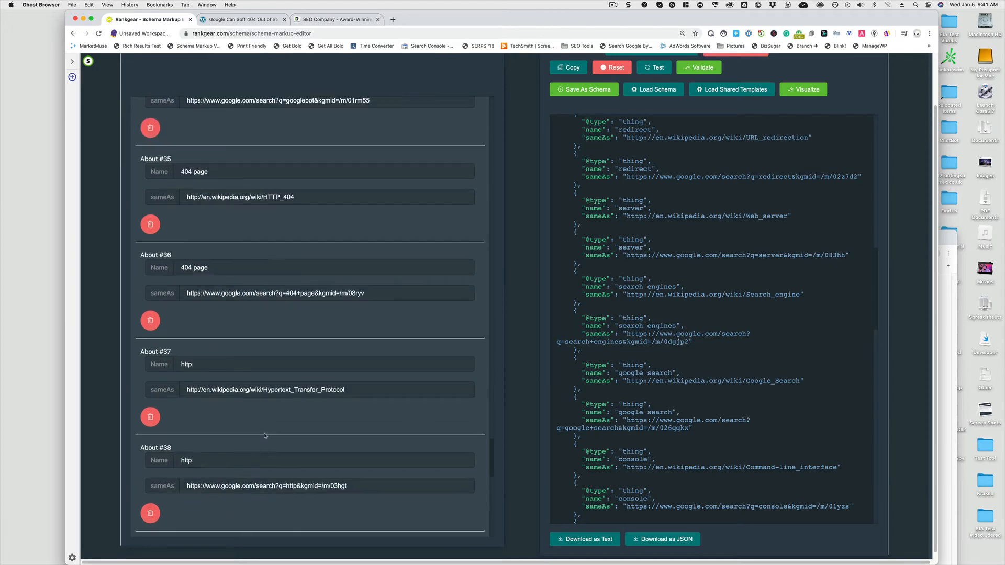
scroll(265, 436, down, 5)
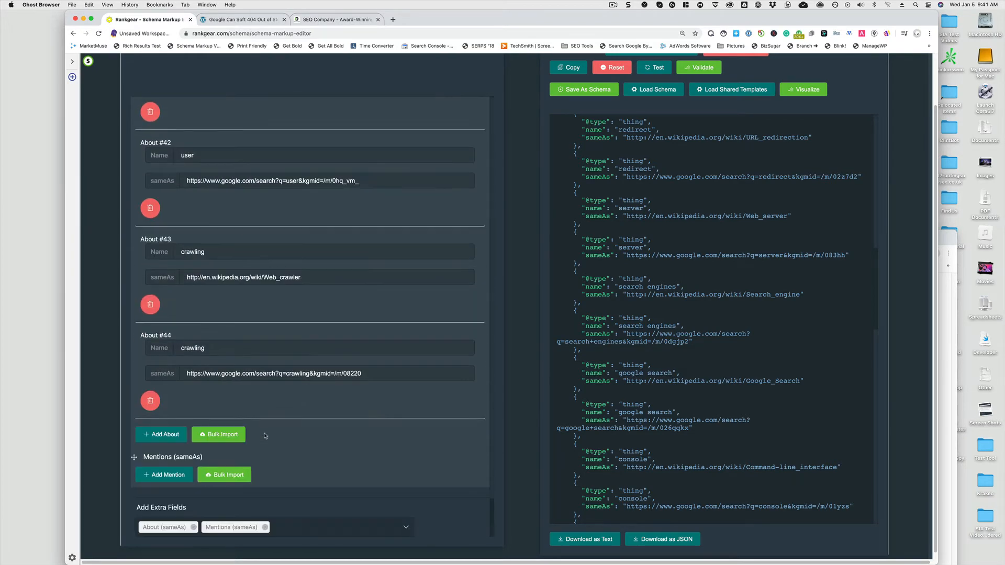
click(238, 474)
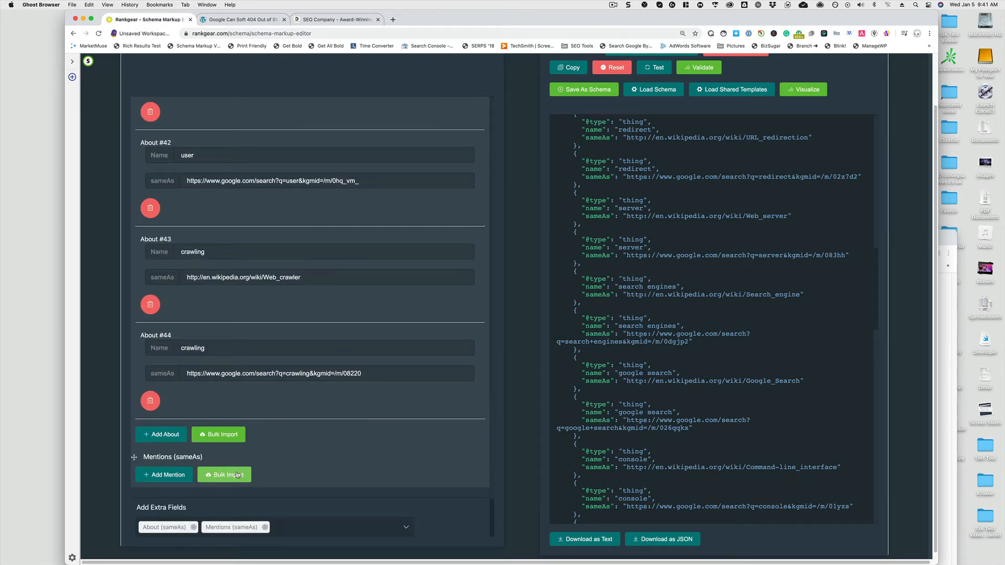
click(237, 475)
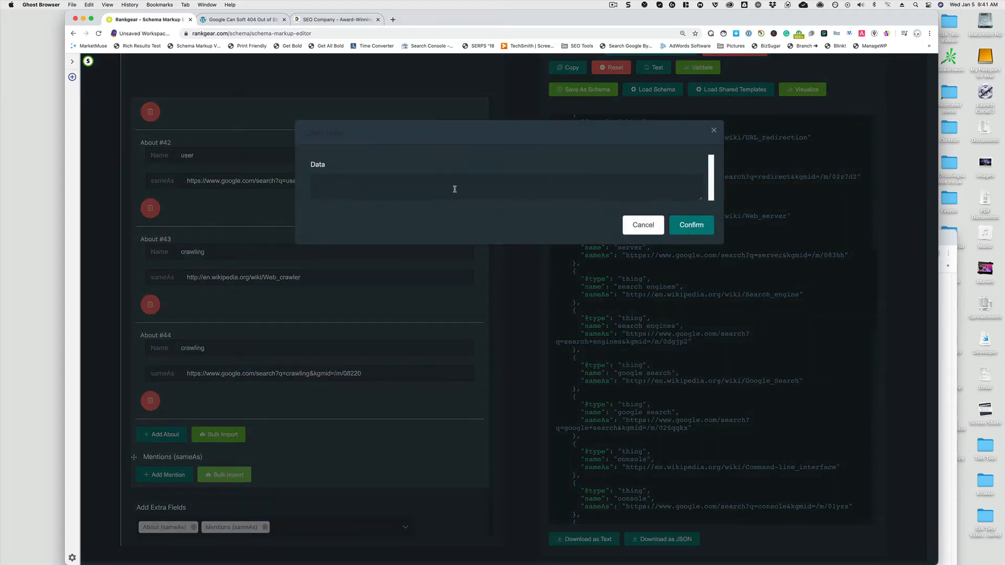
click(454, 189)
key(super+v)
click(703, 229)
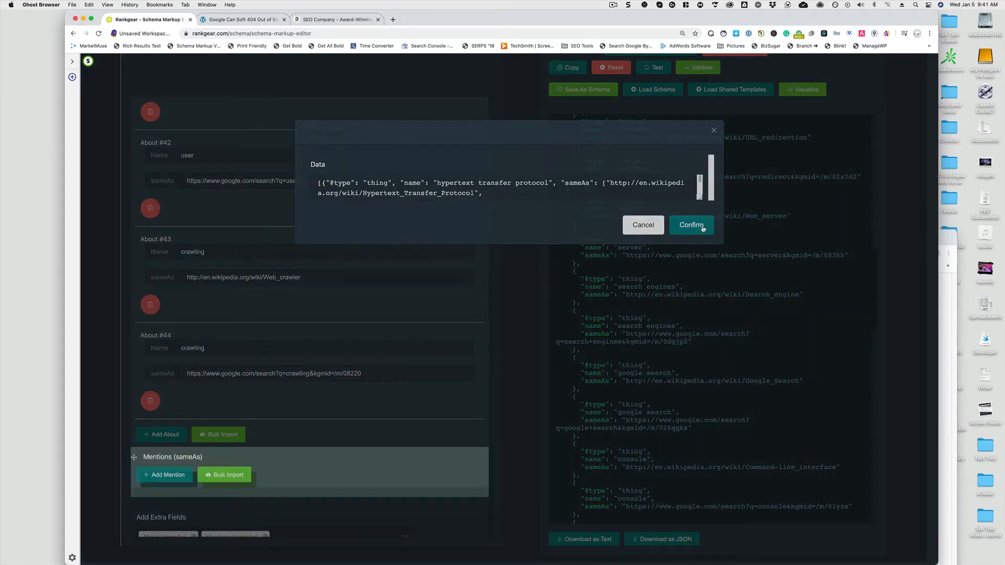
click(699, 228)
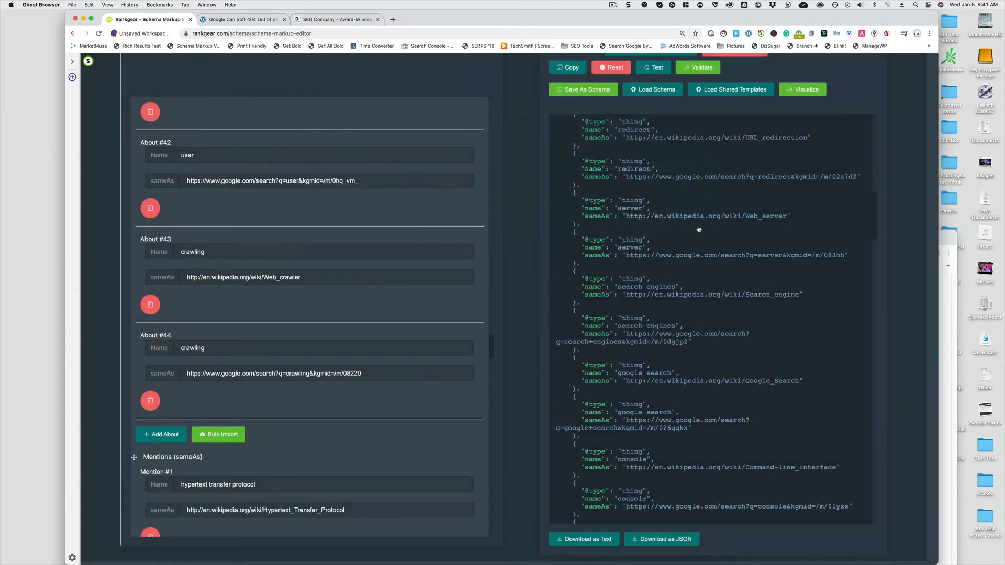
Review the imported Mentions entries in the form and at the end of the generated JSON-LD code
scroll(430, 403, down, 15)
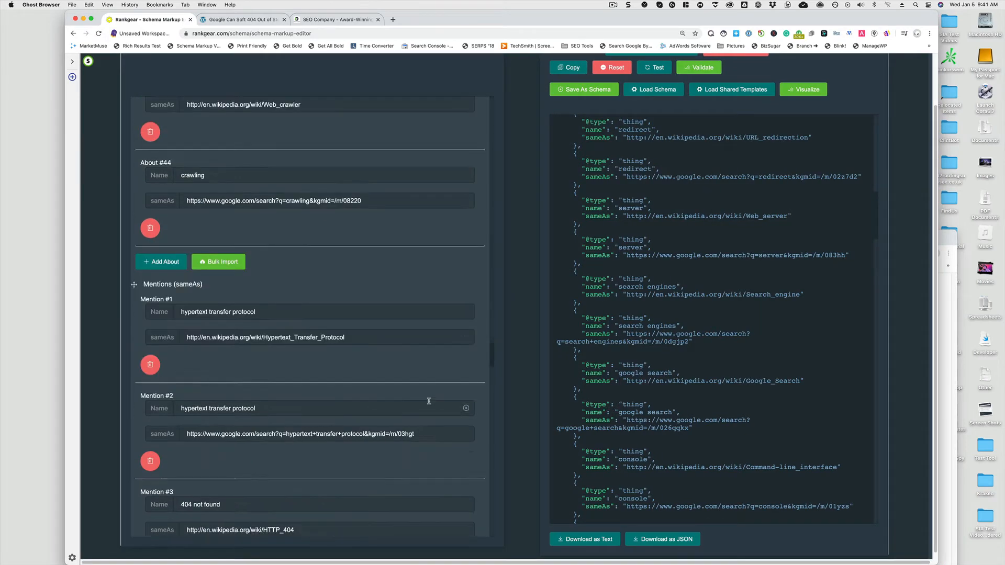
scroll(430, 403, down, 20)
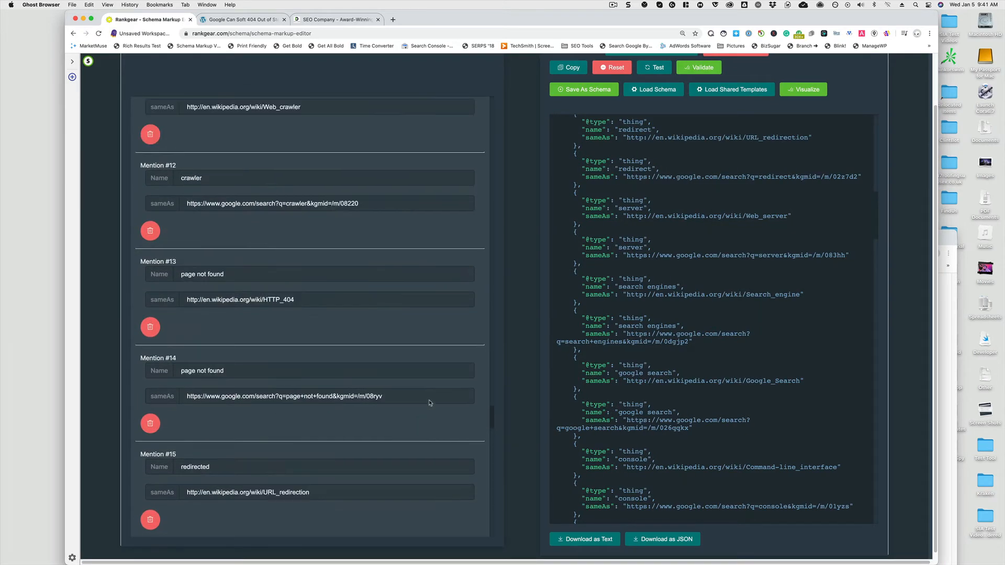
scroll(431, 404, down, 10)
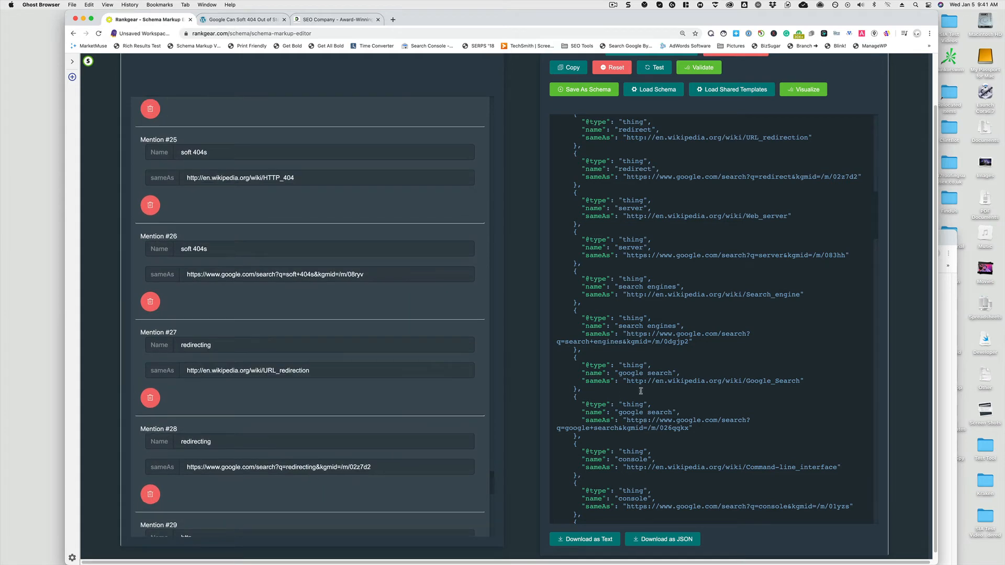
scroll(641, 390, down, 5)
scroll(641, 390, down, 8)
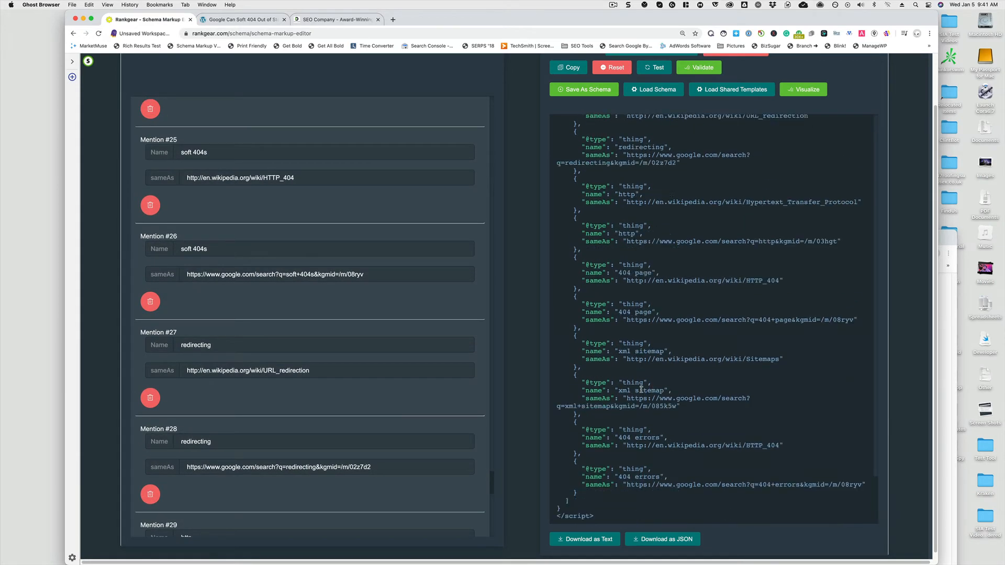
scroll(459, 366, down, 10)
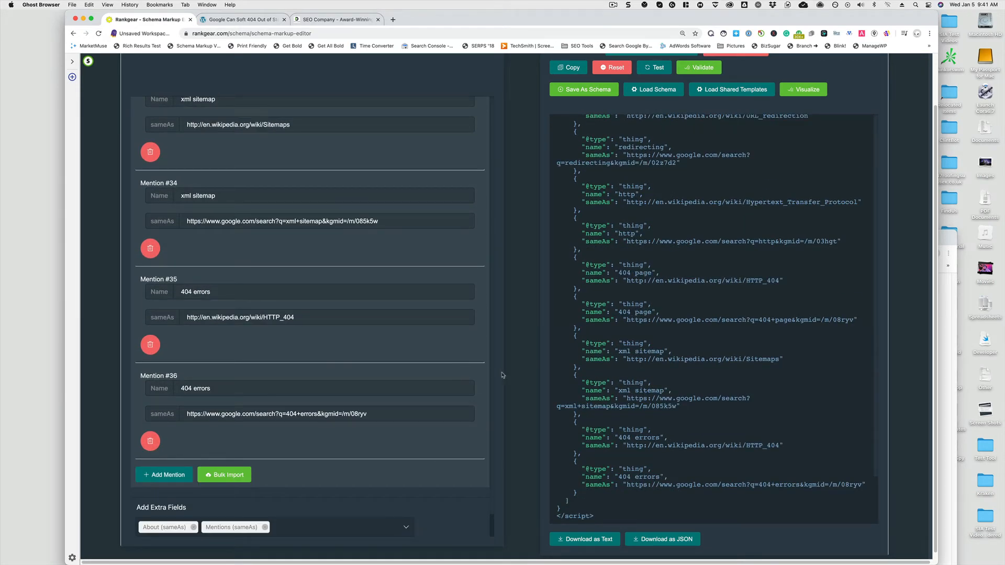
Add the Disambiguating Description extra field to the article form
scroll(473, 376, up, 20)
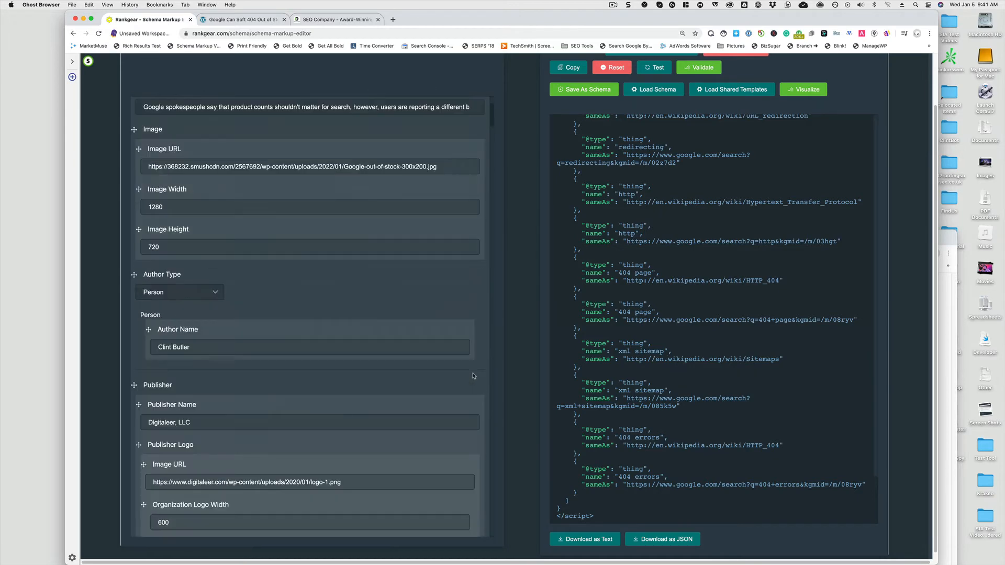
scroll(473, 376, up, 5)
scroll(473, 374, down, 20)
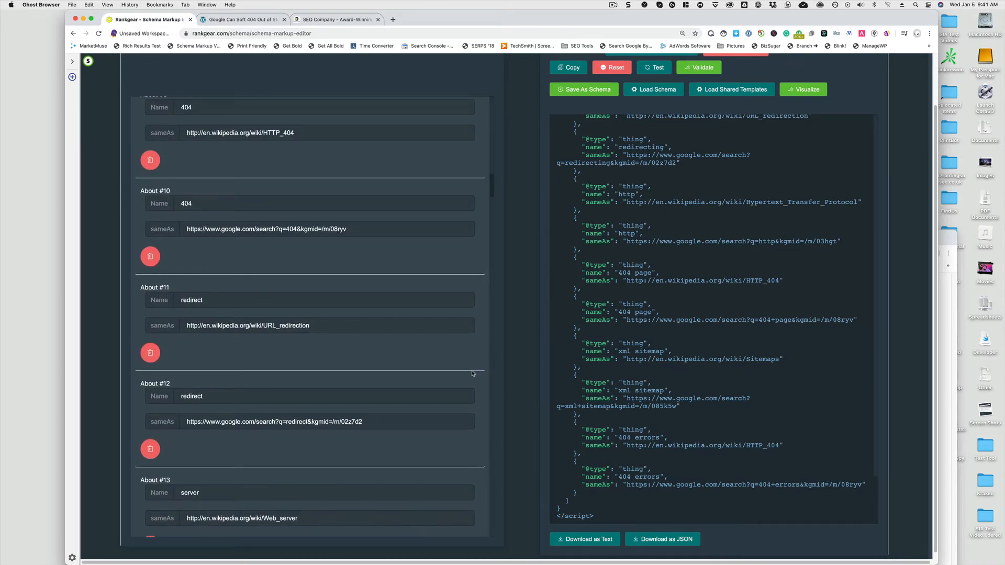
scroll(473, 373, up, 15)
scroll(473, 373, down, 20)
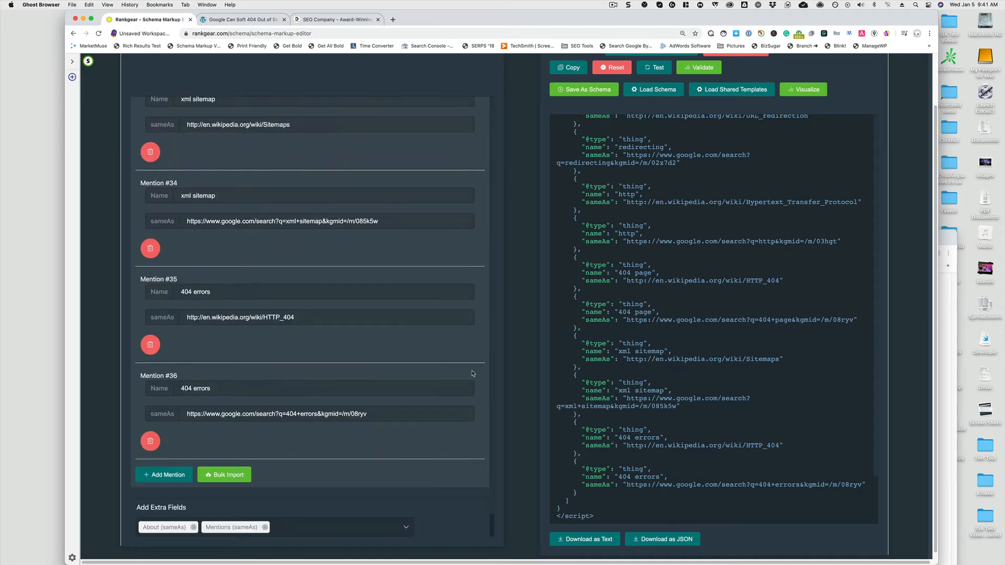
click(315, 524)
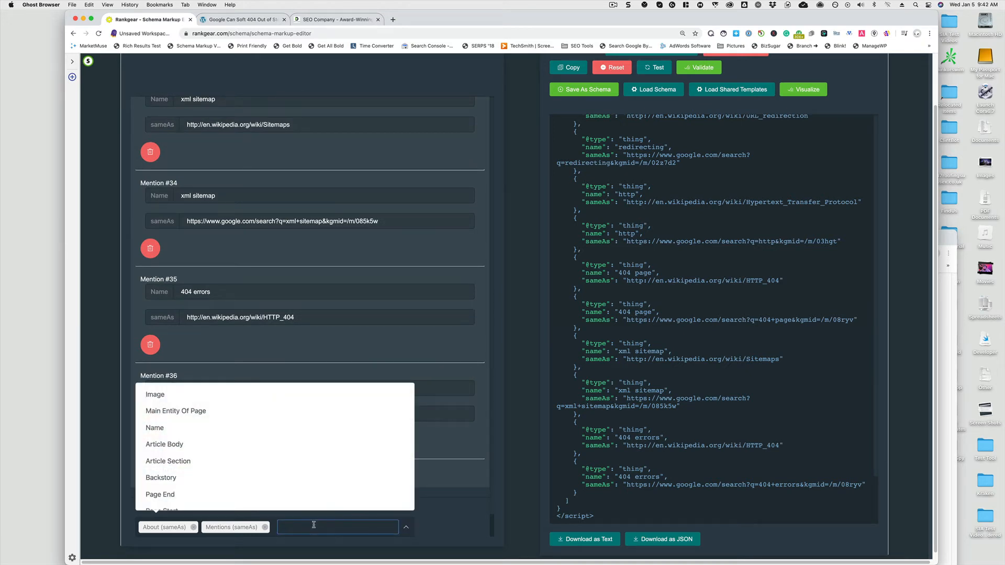
text(dis)
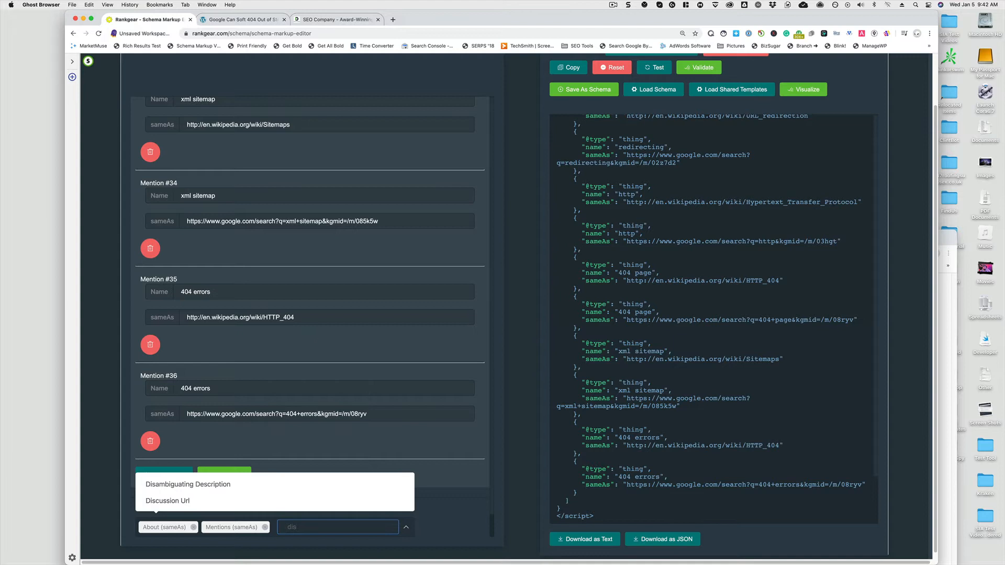
click(184, 486)
click(112, 493)
scroll(111, 493, down, 1)
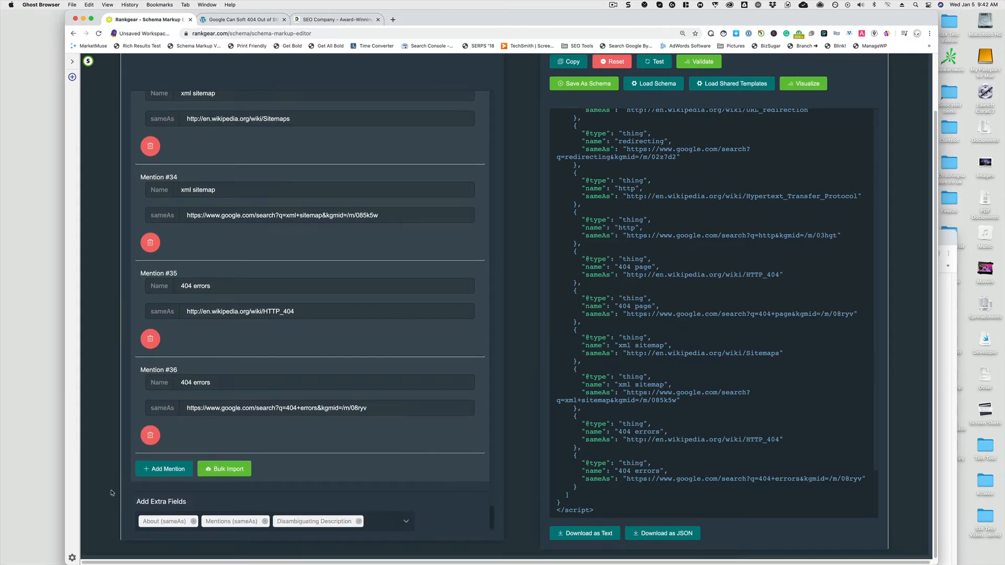
Move the Disambiguating Description field up between Description and Image, and make it active for entry
scroll(111, 493, down, 2)
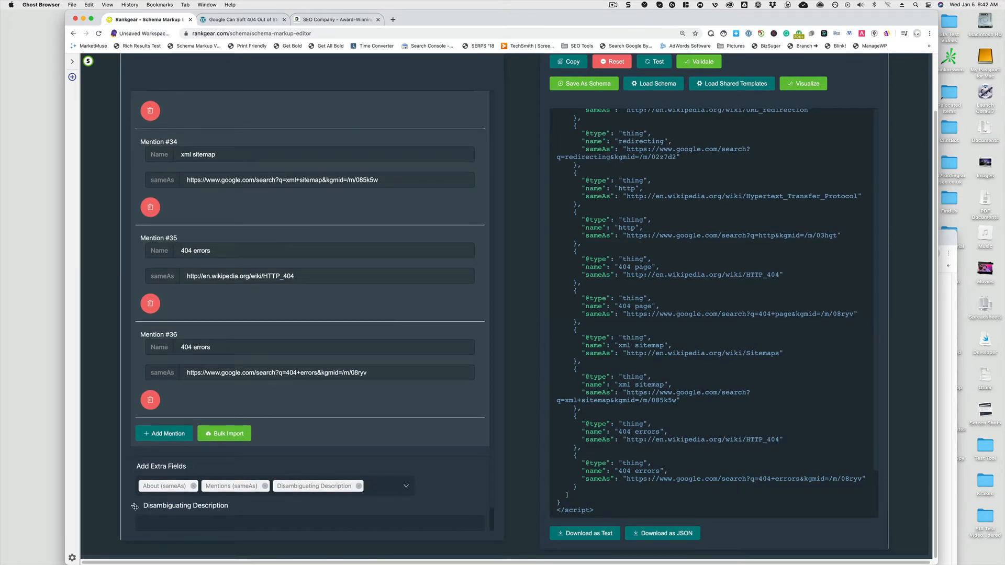
scroll(196, 454, up, 20)
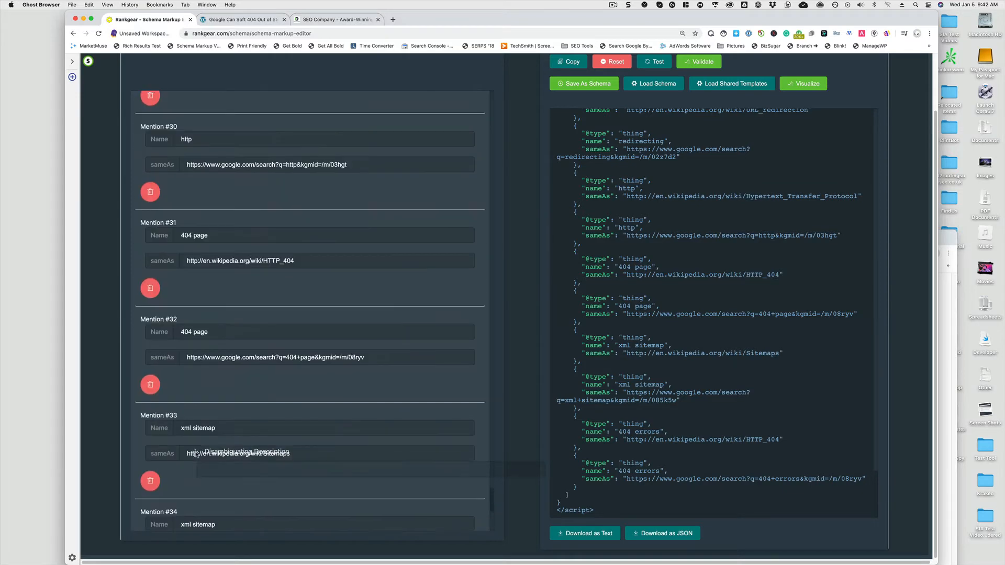
scroll(195, 454, up, 15)
drag(195, 454, 156, 278)
click(158, 278)
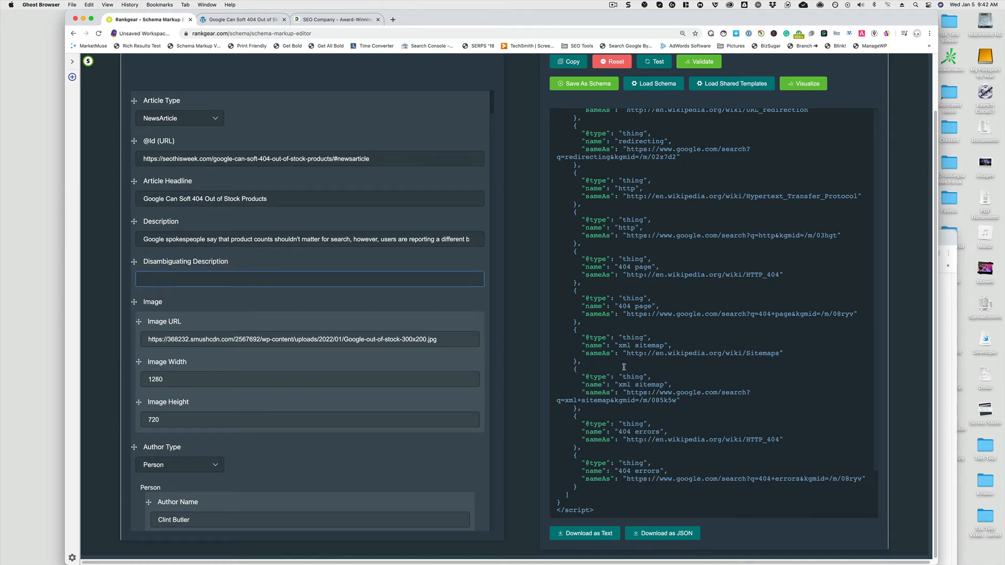
Copy the article's Description text and paste it into the QuillBot paraphraser in a new browser tab
scroll(624, 366, up, 15)
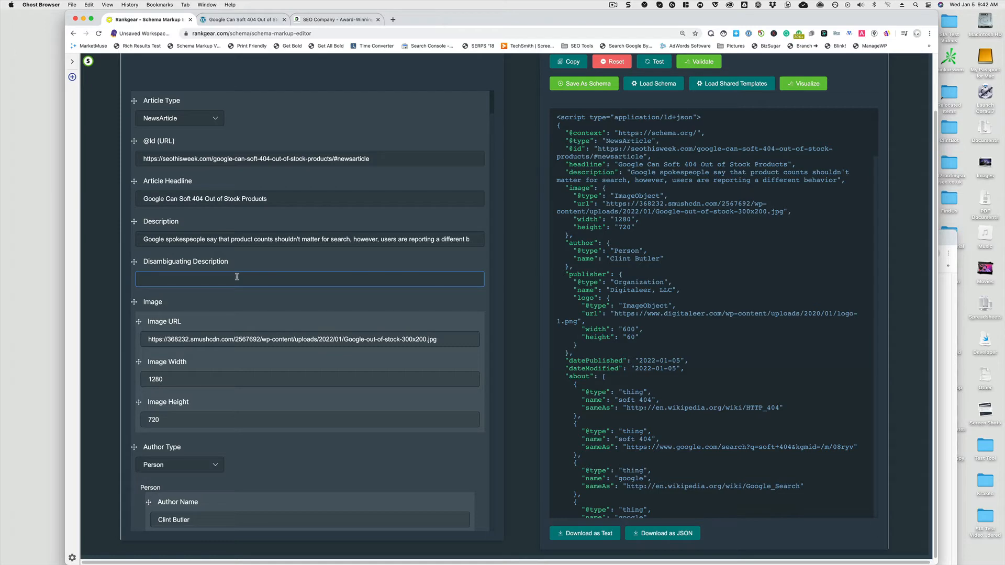
triple_click(253, 239)
key(super+c)
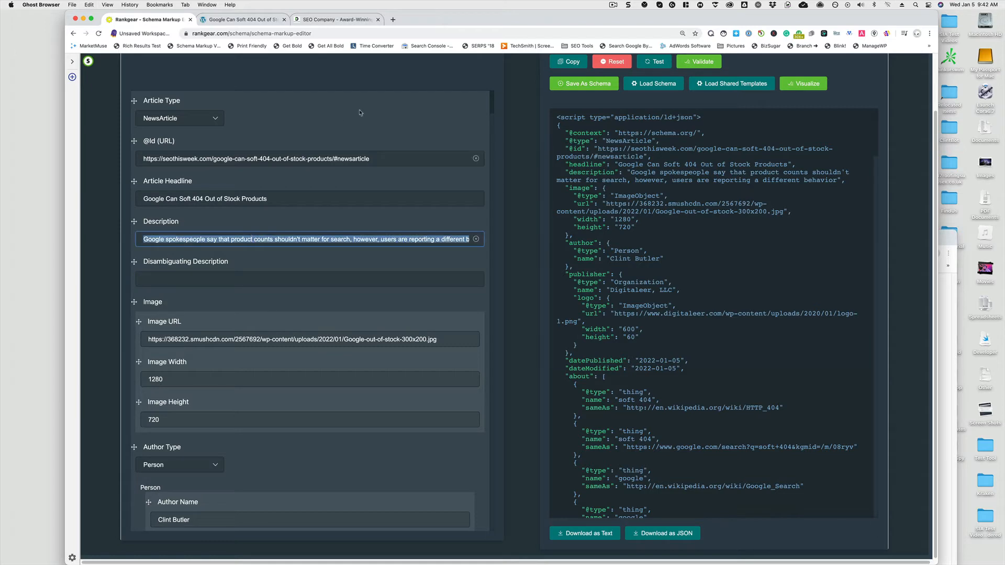
click(393, 20)
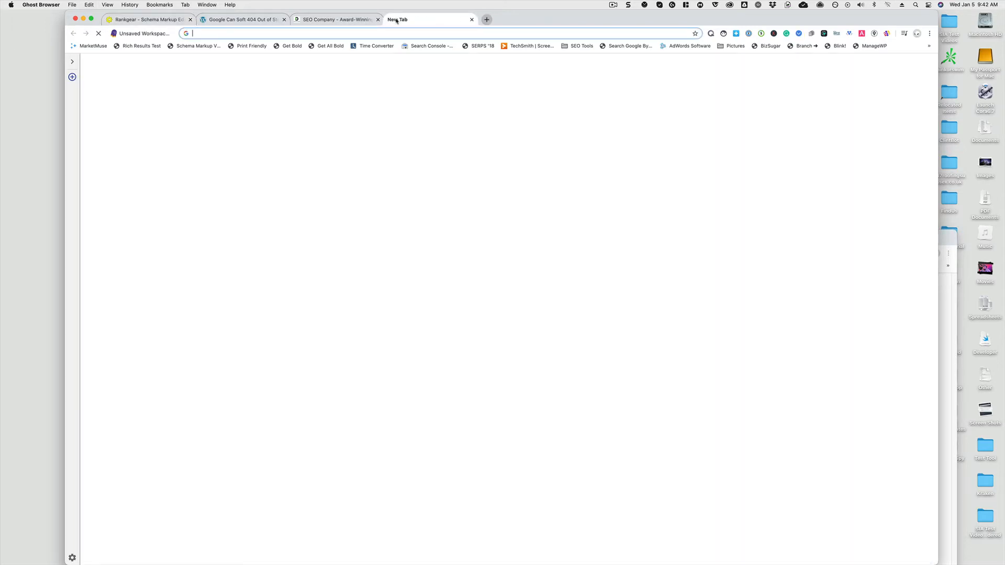
text(quillbot)
key(Return)
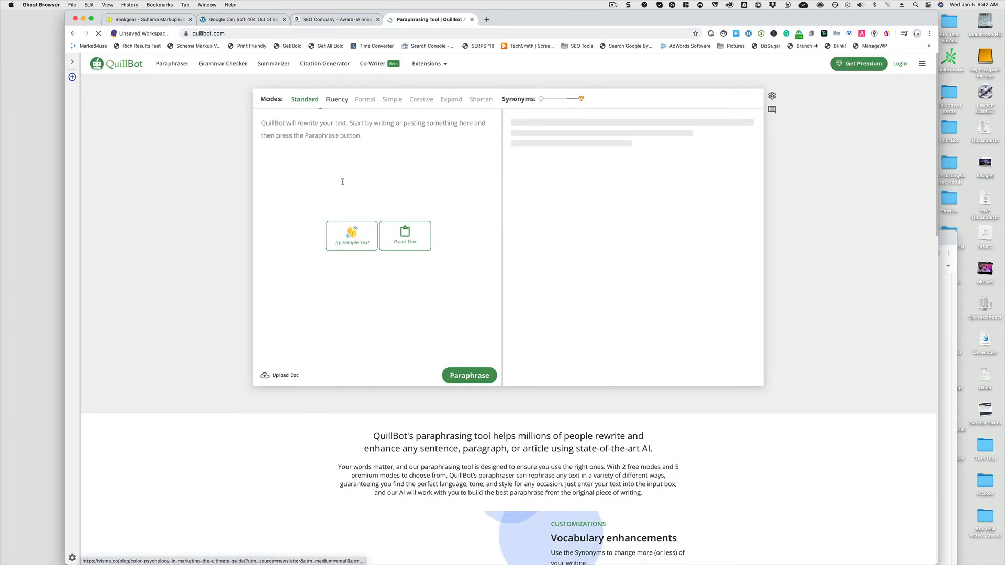
click(342, 181)
key(super+v)
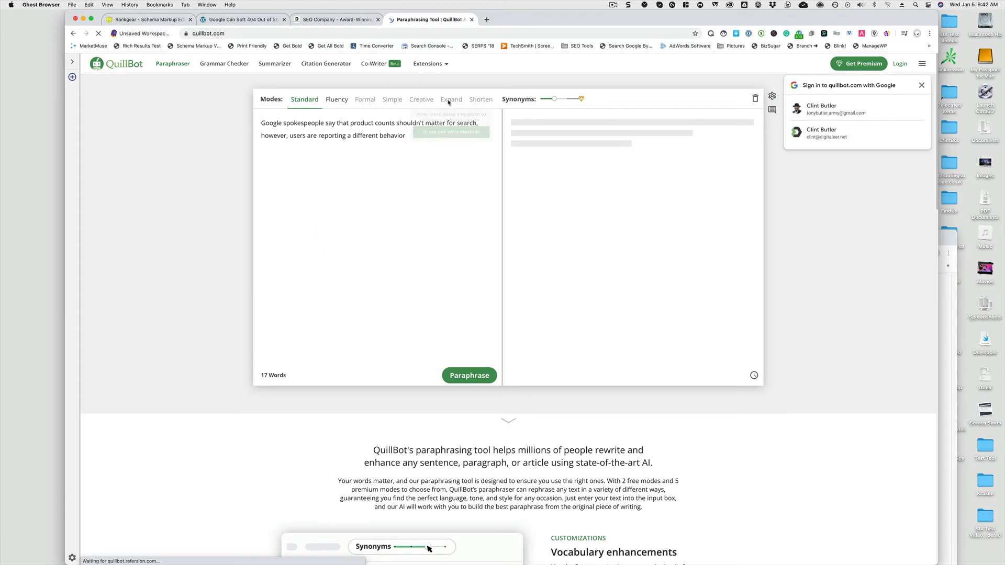
Sign in to QuillBot with the Google account and paraphrase the description in Expand mode
click(833, 114)
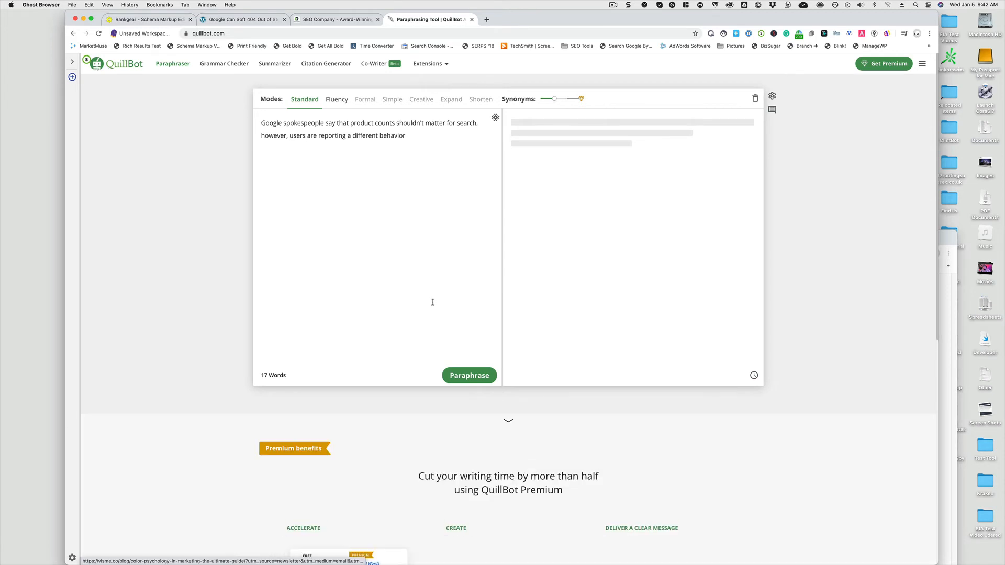
click(454, 103)
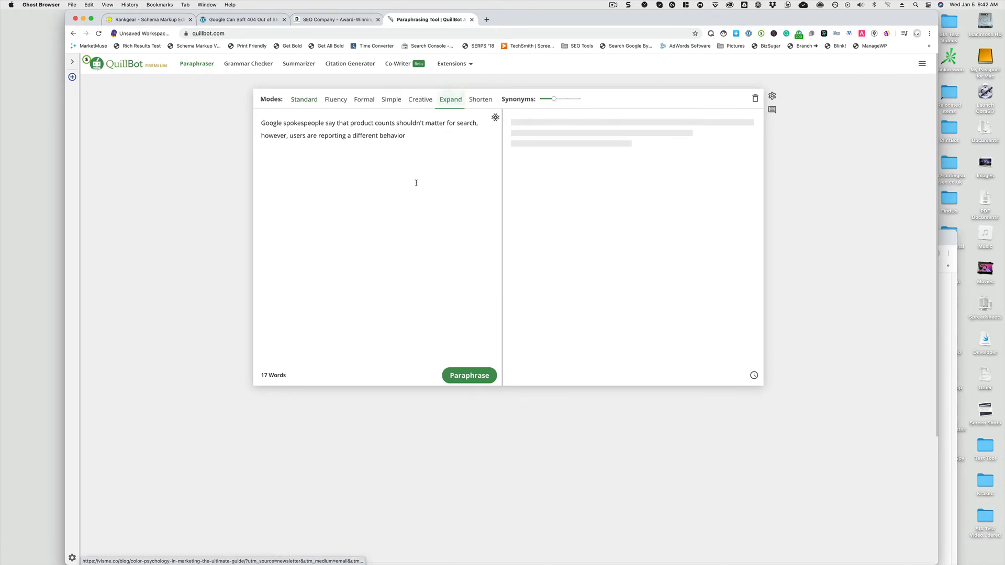
click(465, 376)
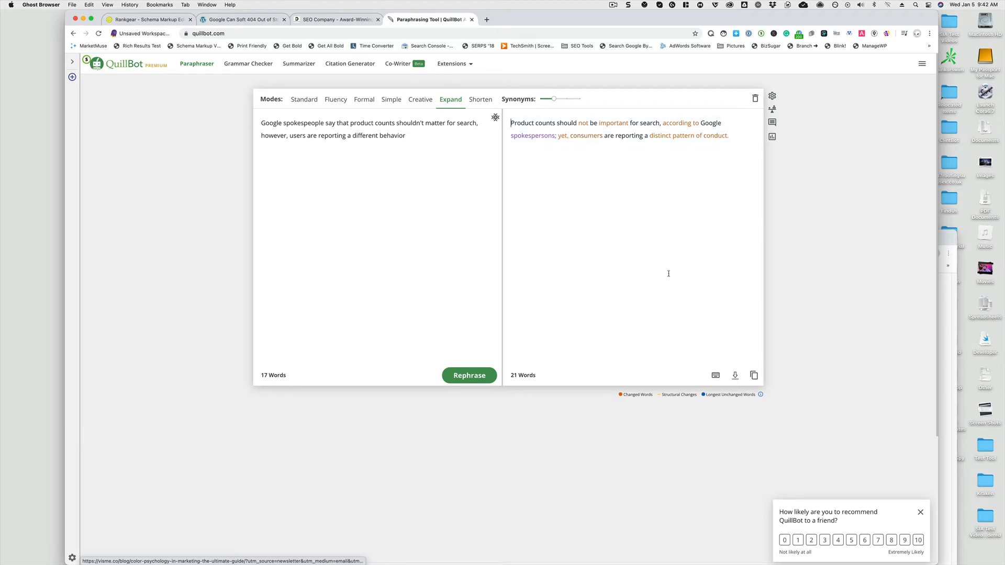
Copy the paraphrased text and paste it into the Disambiguating Description field in the Rankgear editor
click(760, 375)
click(169, 21)
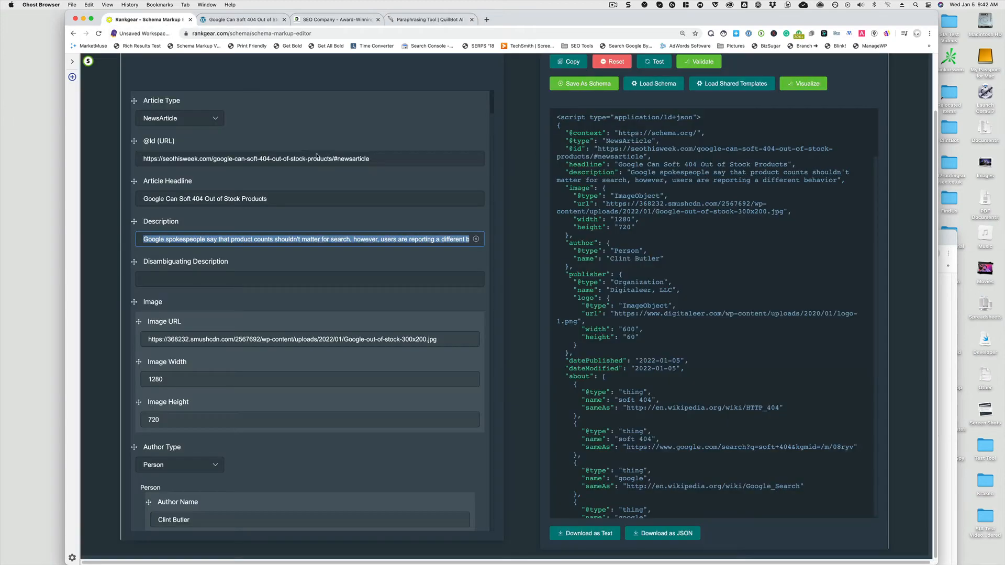
click(261, 281)
key(super+v)
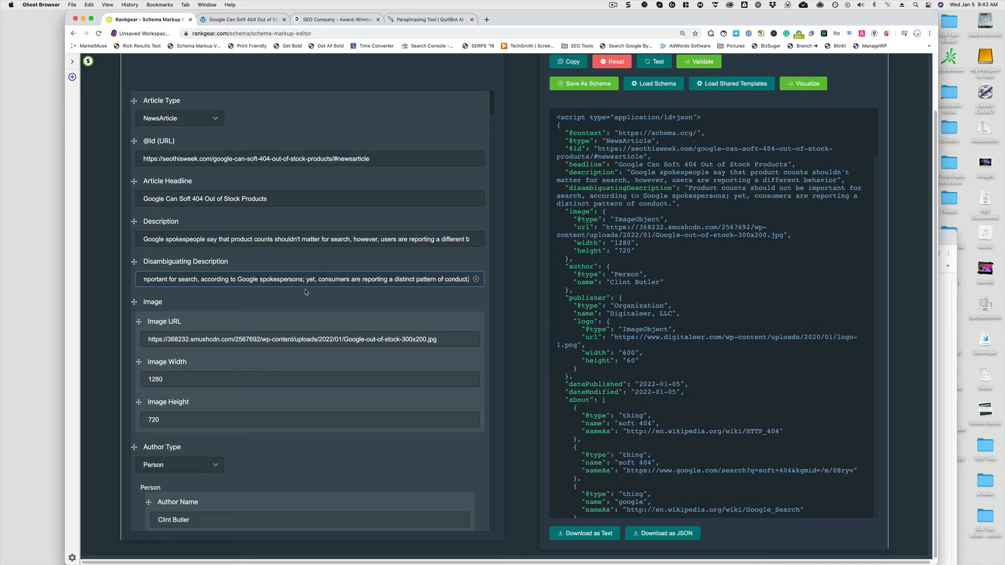
click(519, 329)
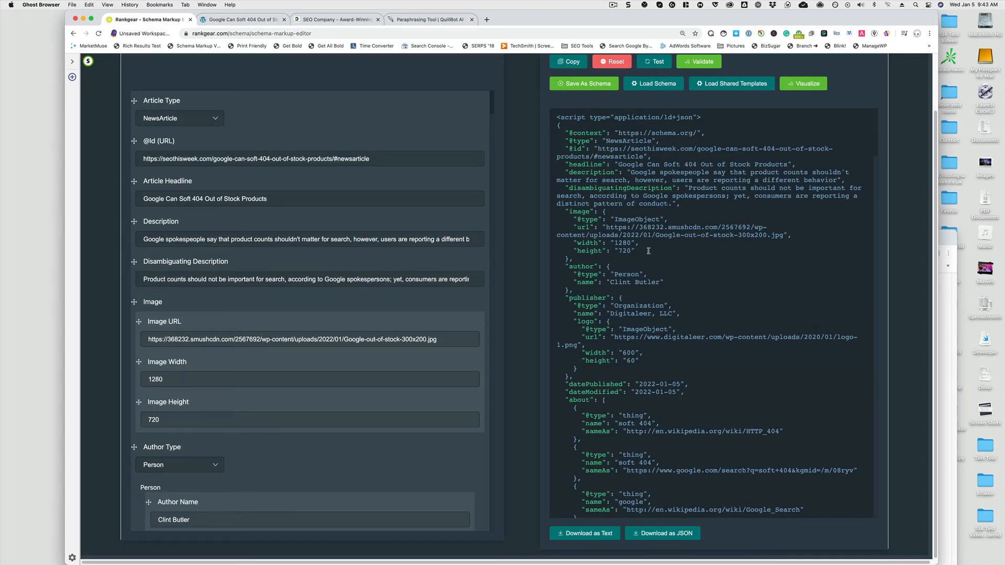
Try moving Date Published between the publisher logo's width and height fields, and return it to its place above Date Modified
scroll(330, 351, down, 5)
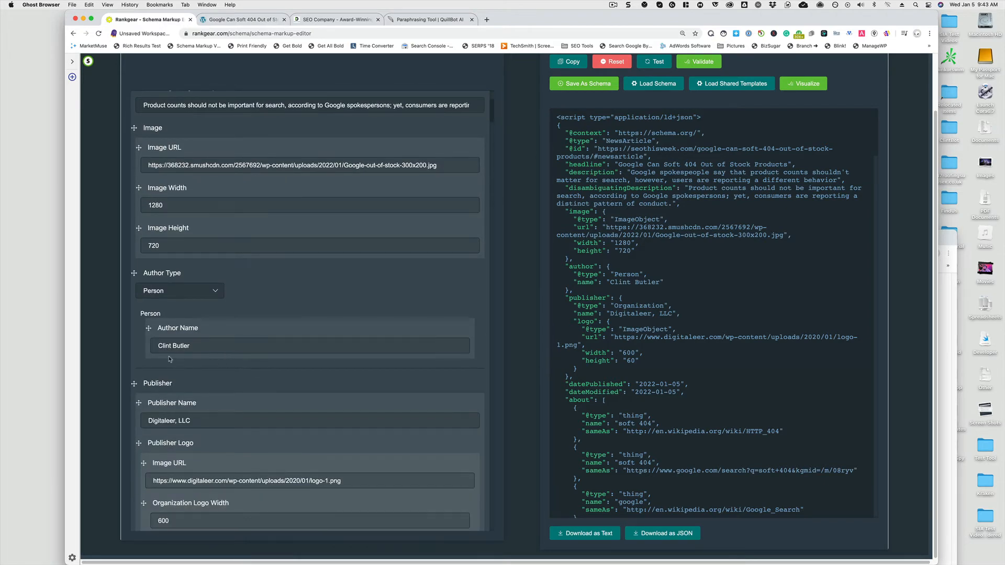
scroll(205, 426, down, 1)
scroll(283, 351, up, 5)
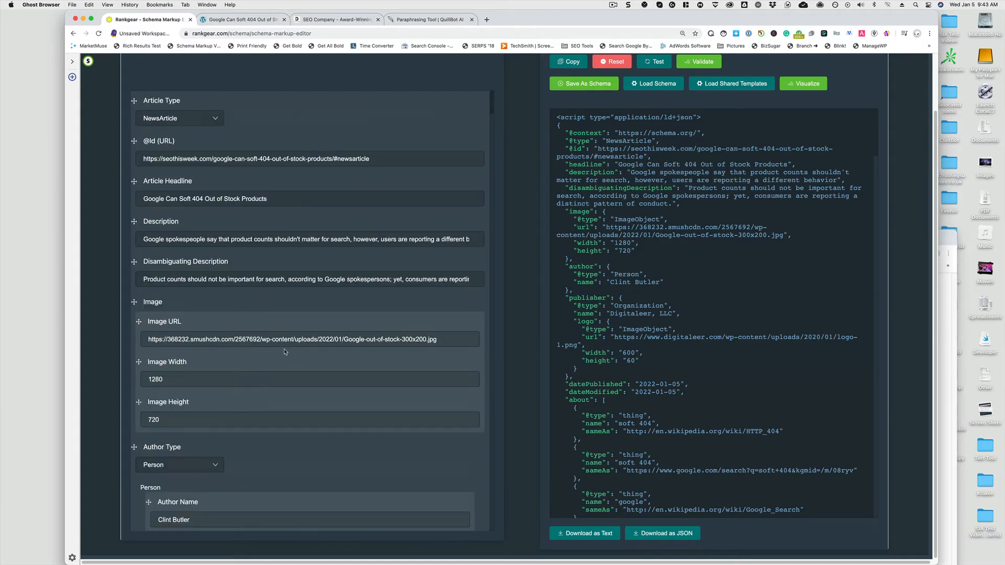
scroll(400, 216, down, 6)
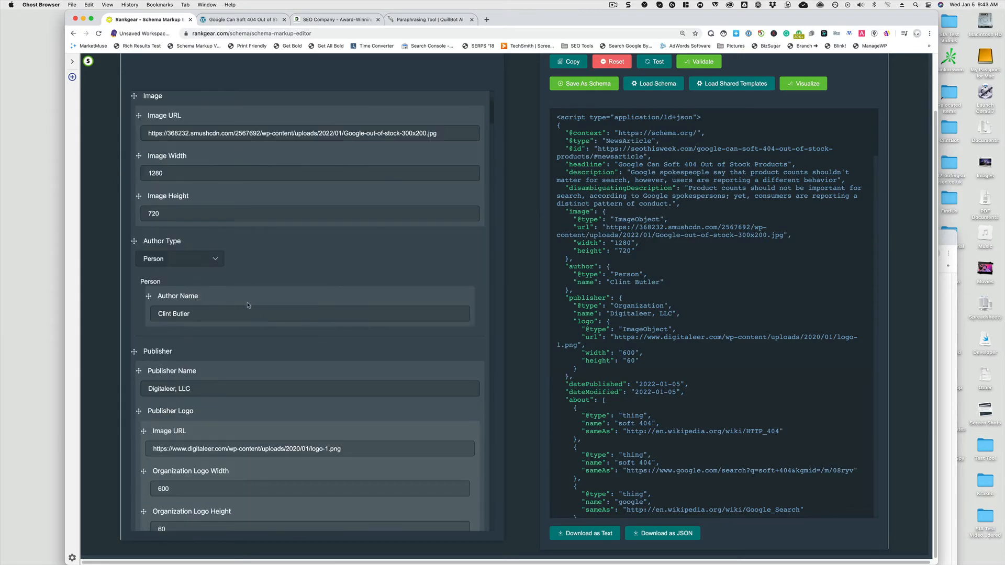
scroll(248, 305, down, 6)
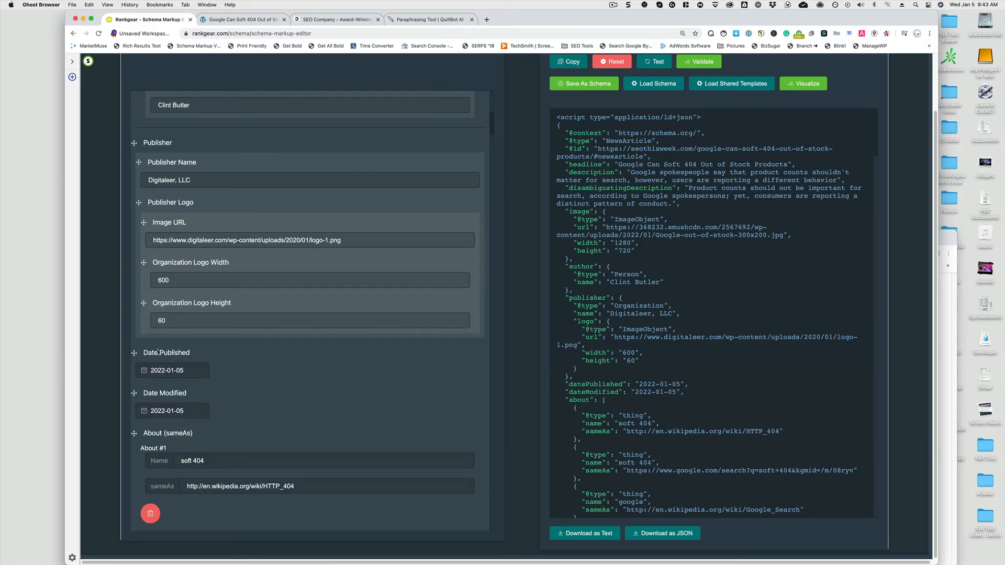
drag(134, 353, 149, 340)
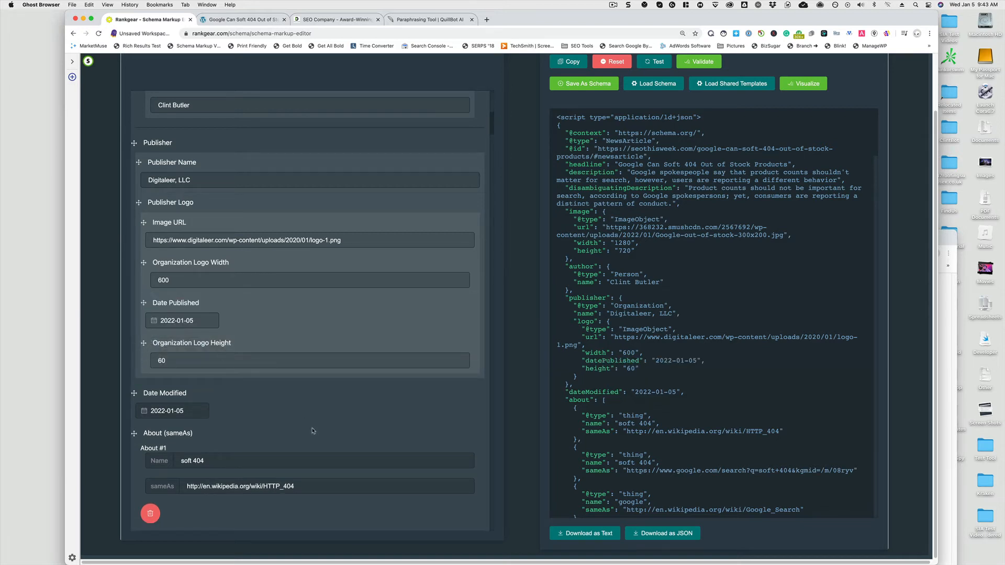
drag(143, 303, 135, 387)
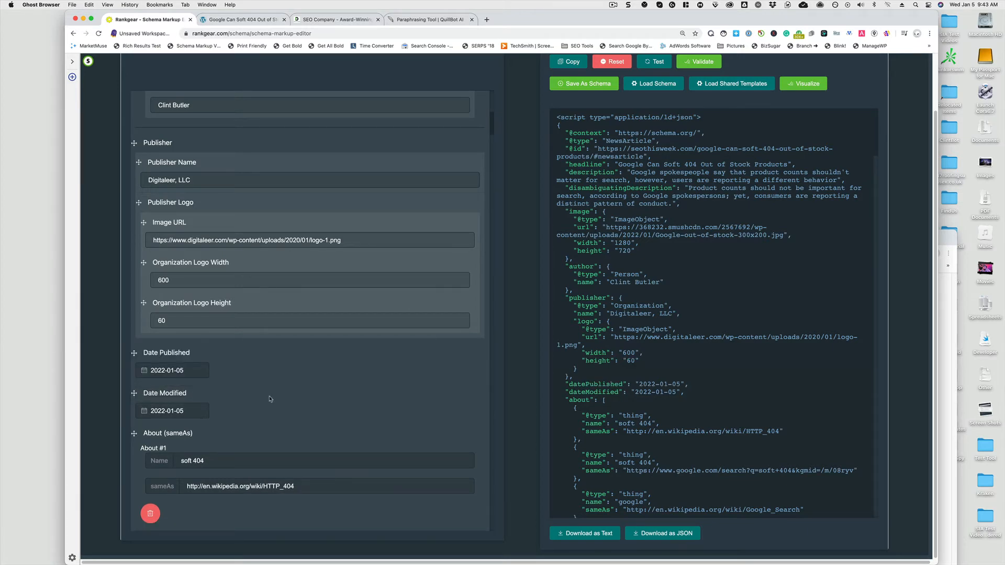
Open the NewsArticle schema in the Visualizer and show its graph
scroll(265, 436, down, 15)
scroll(253, 473, down, 20)
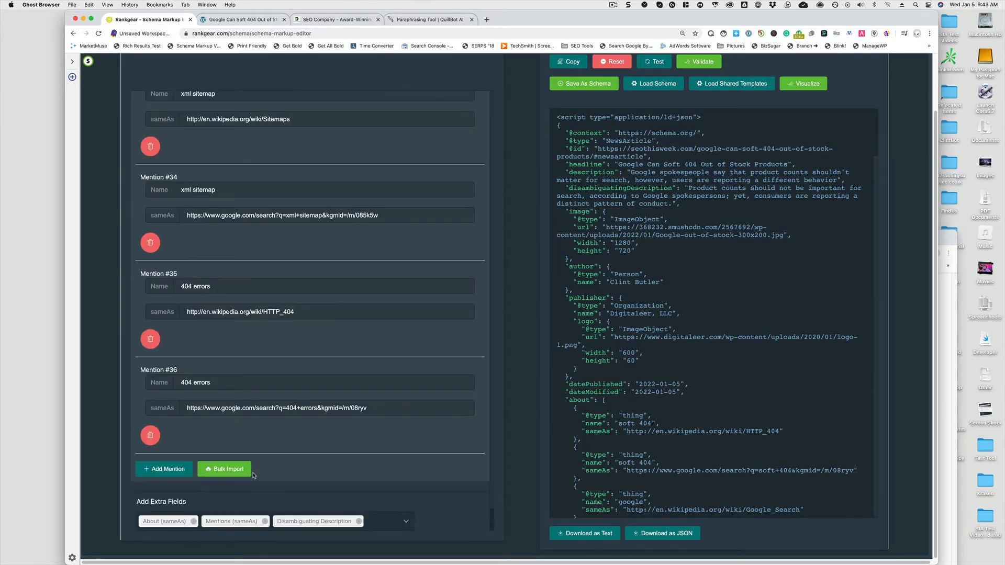
scroll(253, 475, up, 20)
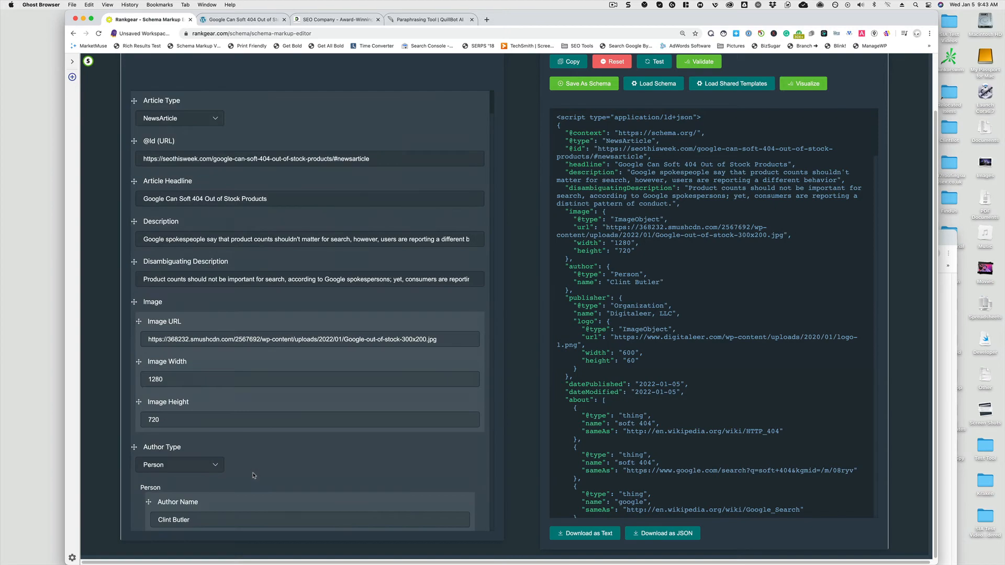
scroll(517, 431, up, 2)
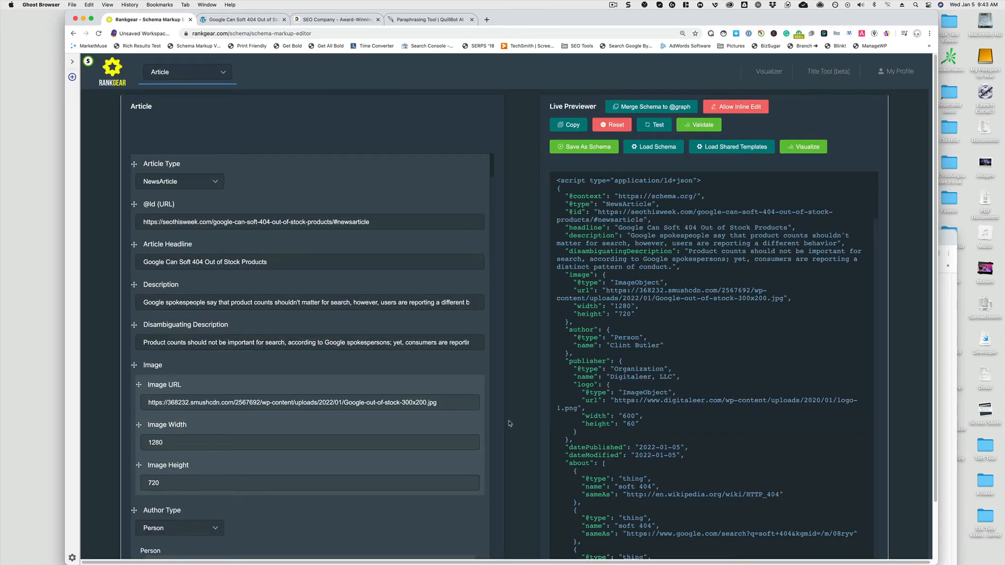
click(799, 149)
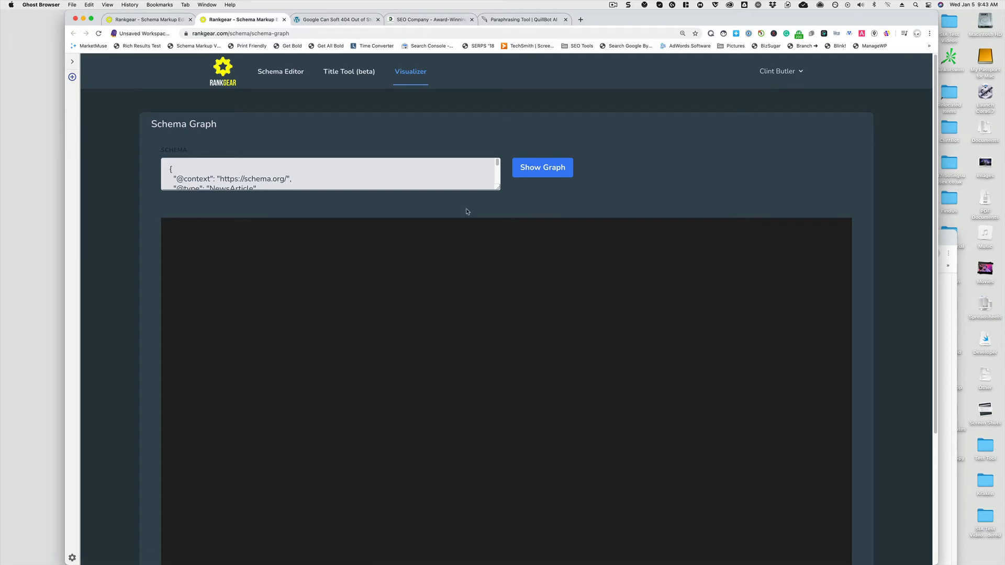
click(528, 171)
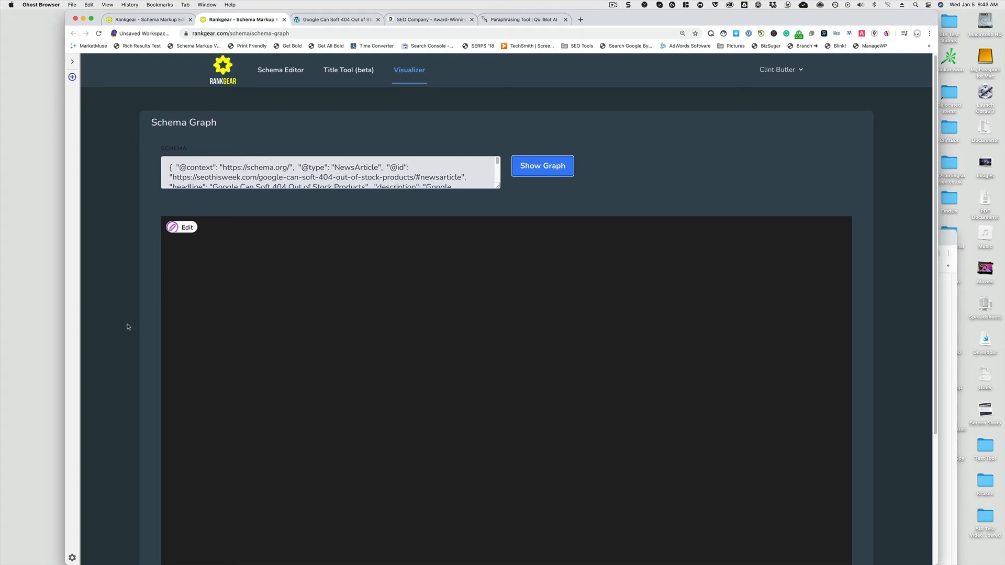
Examine the node clusters in the schema graph and return to the schema markup editor
scroll(128, 327, down, 2)
scroll(128, 327, down, 2)
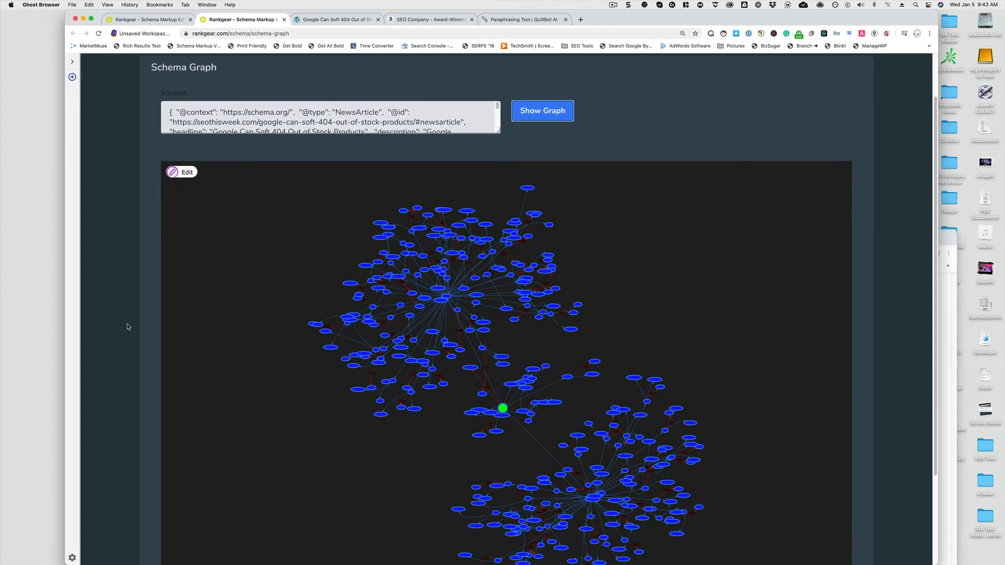
scroll(128, 327, down, 3)
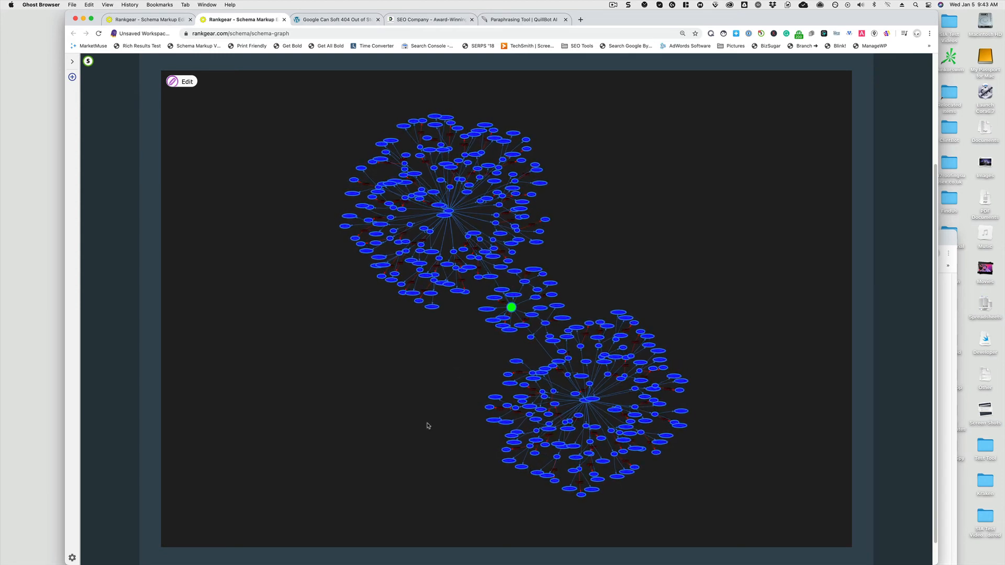
scroll(427, 424, up, 1)
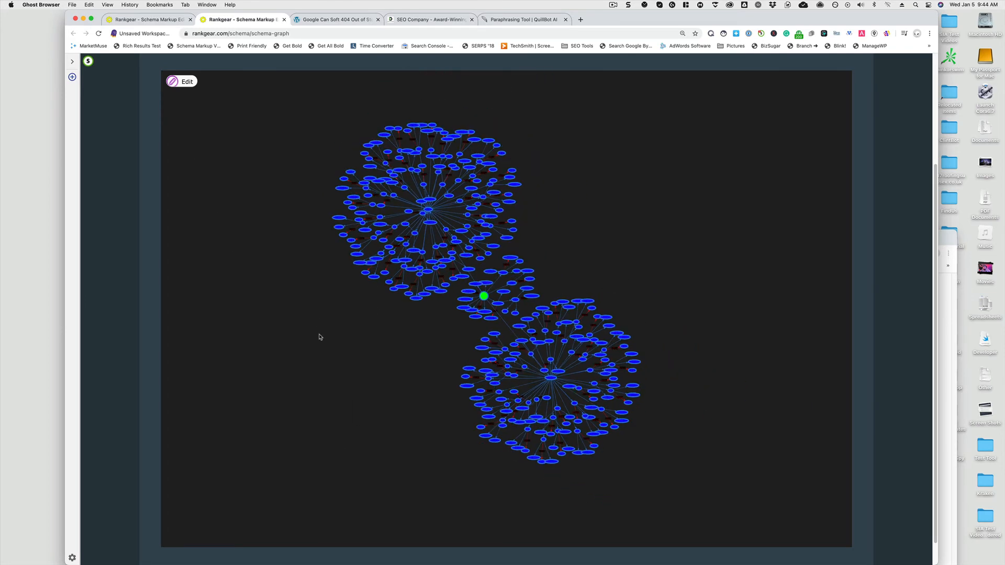
click(153, 19)
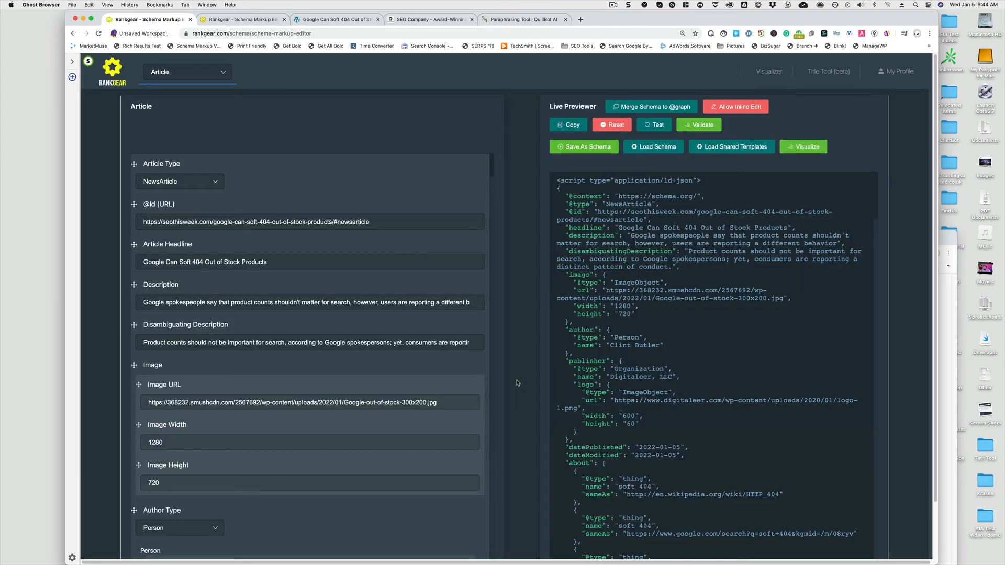
Save the NewsArticle markup as a public schema titled Basic NewsArticle Template
click(584, 147)
click(405, 164)
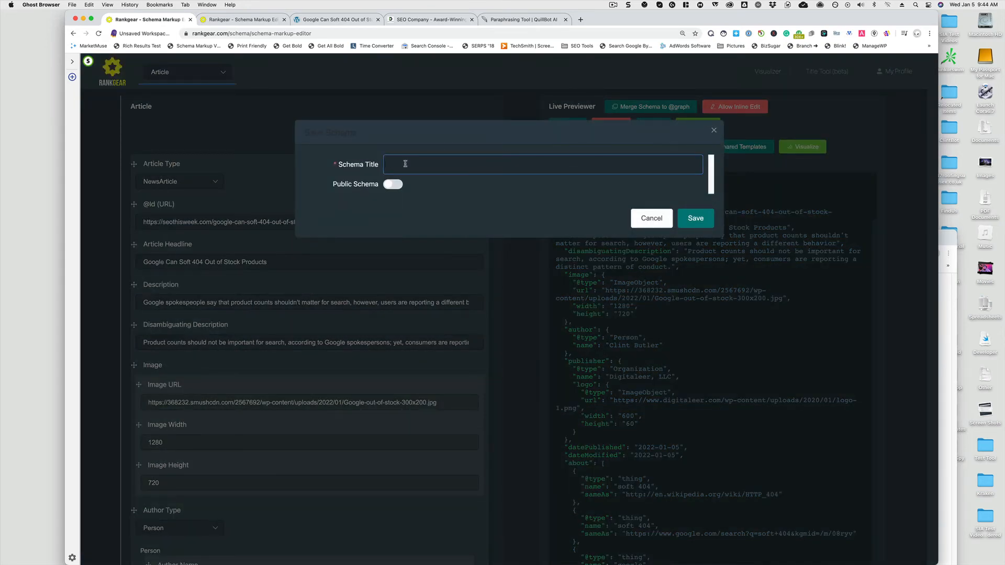
text(Basic NewsArticle Template)
click(398, 187)
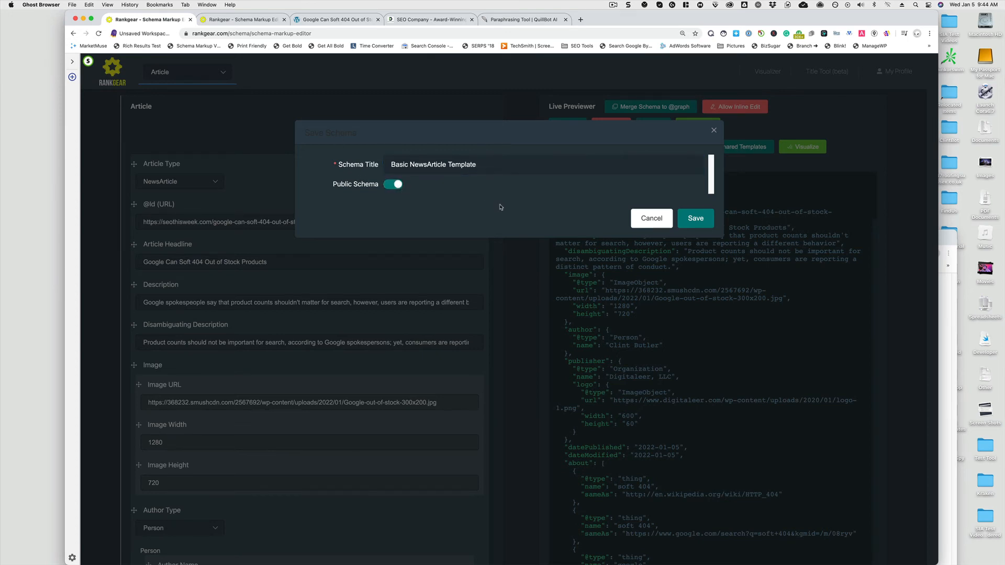
click(693, 219)
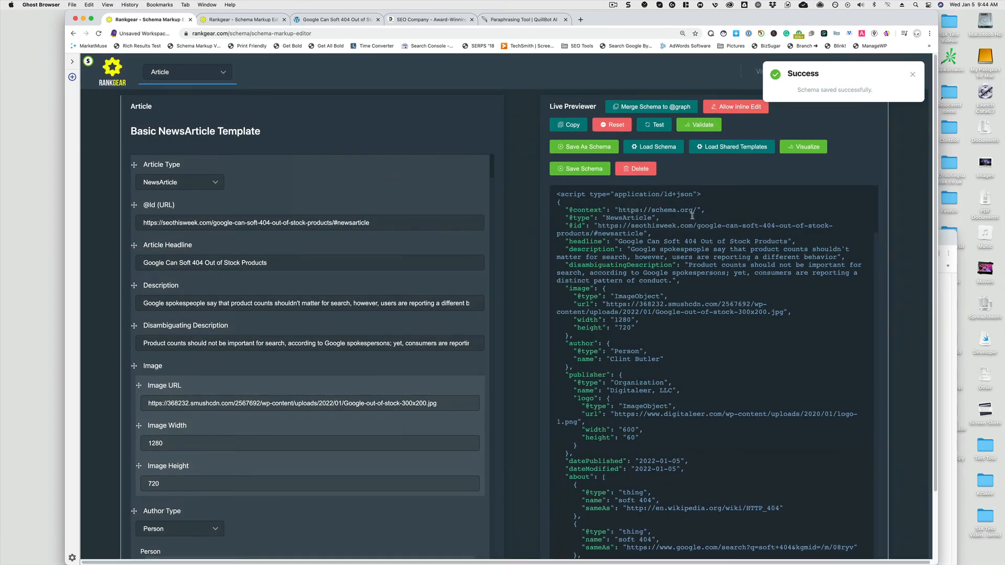
View the available shared schema templates and close the list without loading one
click(710, 153)
click(549, 163)
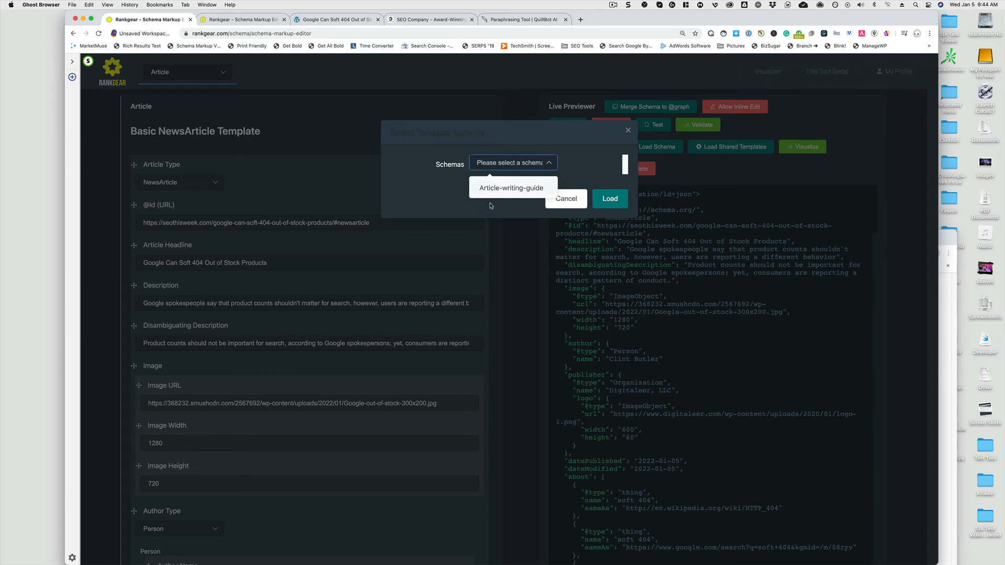
click(568, 200)
click(571, 201)
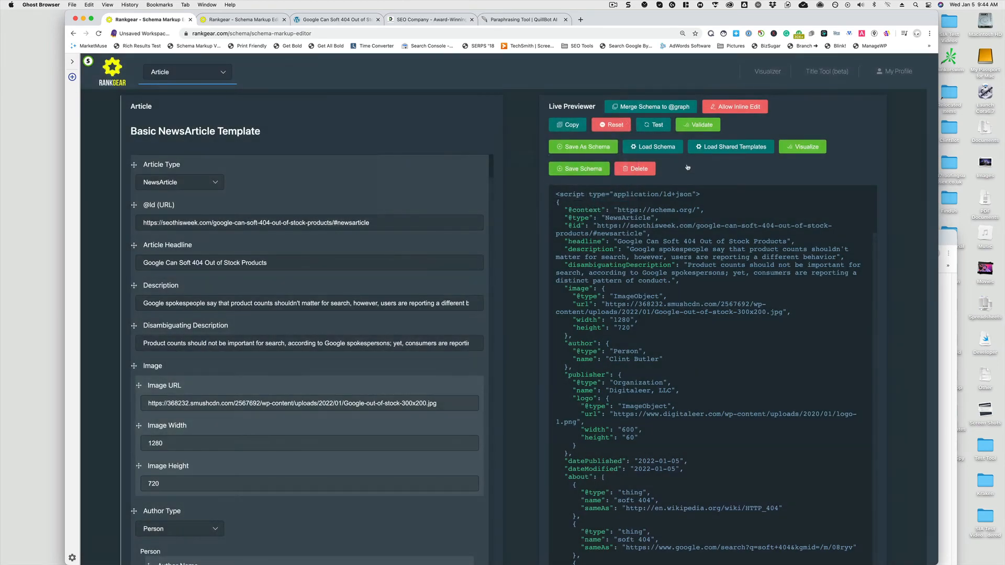
Load the saved Basic NewsArticle Template schema into the editor
click(650, 149)
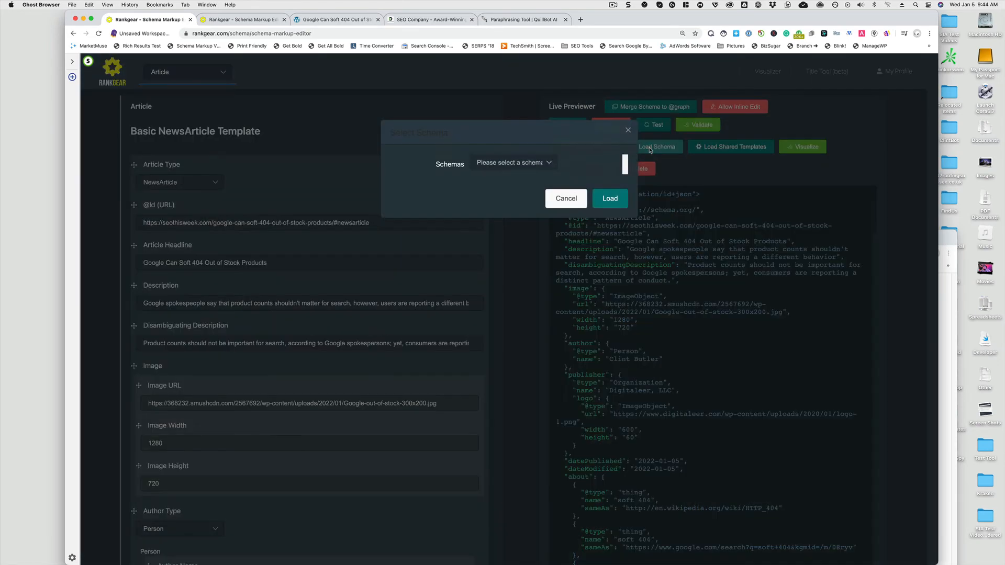
click(510, 168)
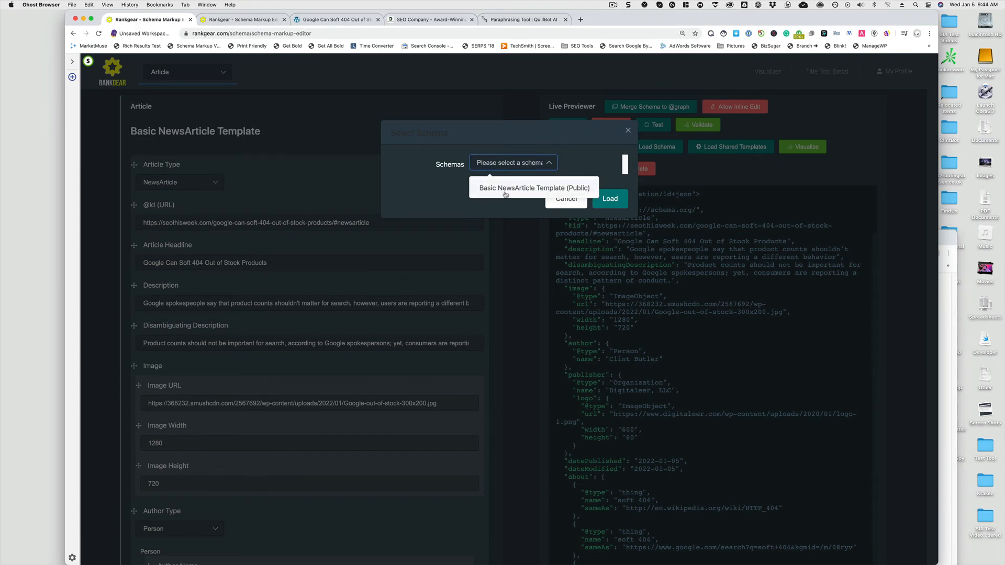
click(506, 194)
click(610, 200)
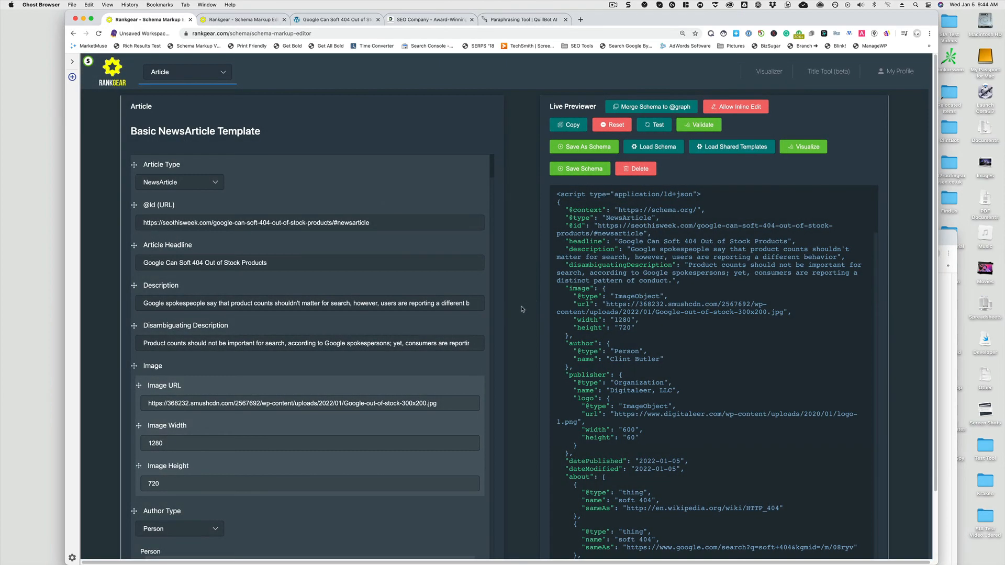
Review the loaded template's form fields from article type to About, and its generated code in the live preview
scroll(521, 309, down, 3)
scroll(521, 309, up, 3)
scroll(522, 310, down, 1)
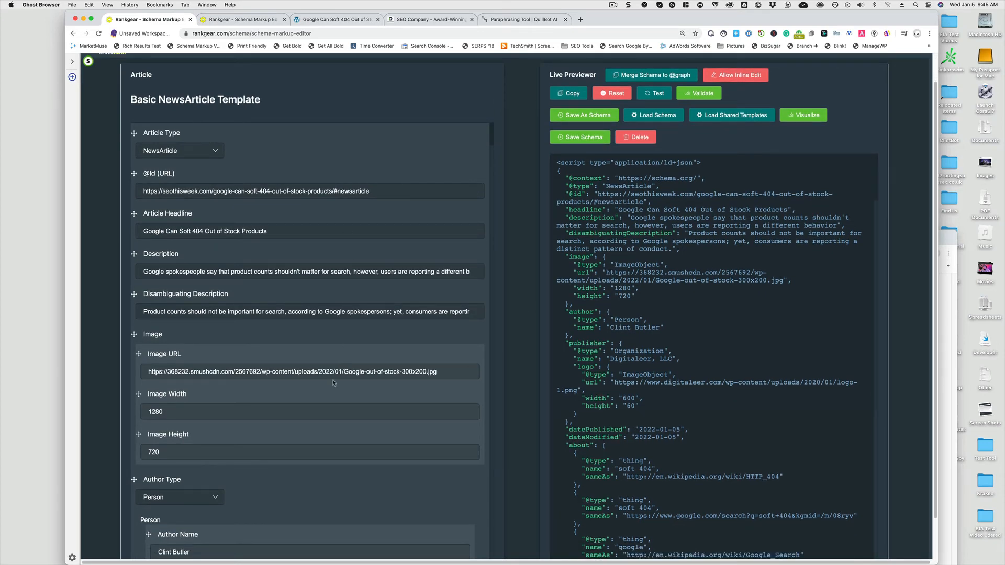
scroll(346, 294, down, 7)
scroll(333, 380, down, 20)
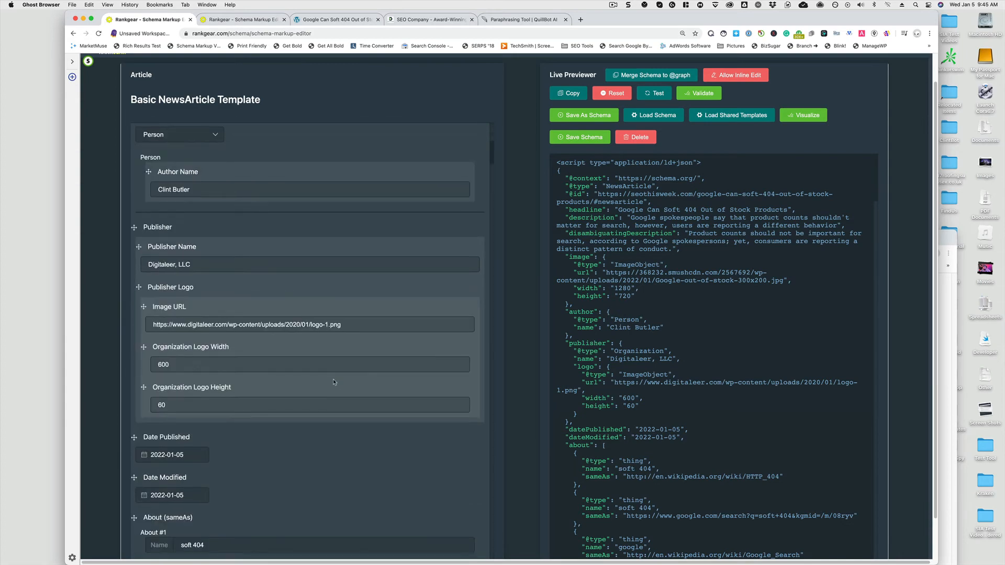
scroll(333, 379, down, 2)
scroll(333, 379, up, 20)
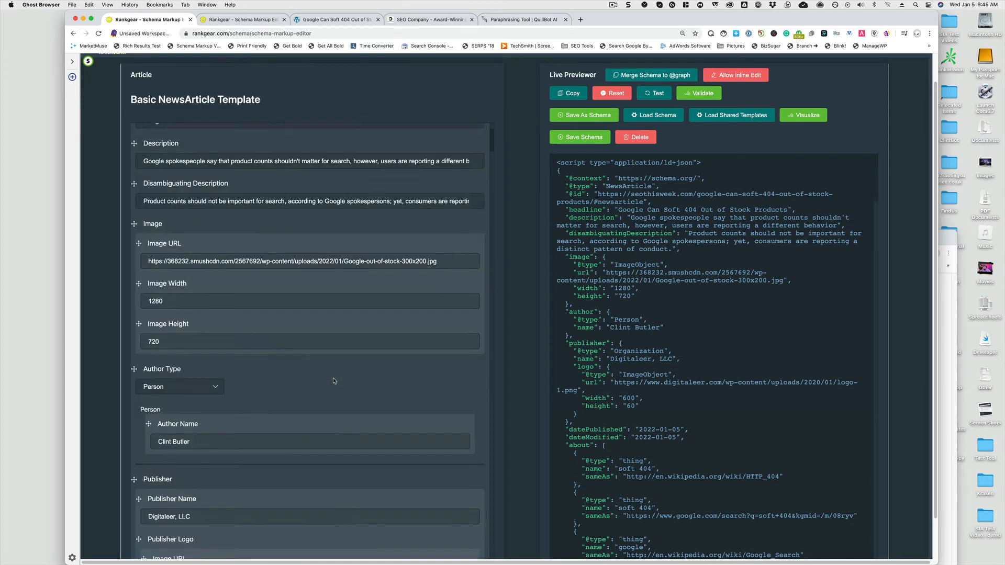
scroll(505, 305, up, 1)
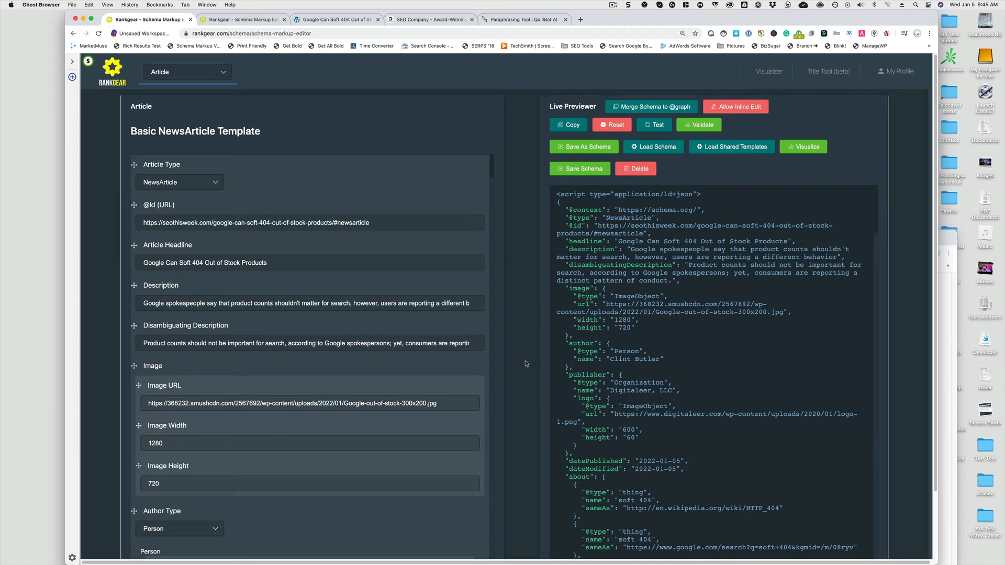
scroll(715, 402, down, 10)
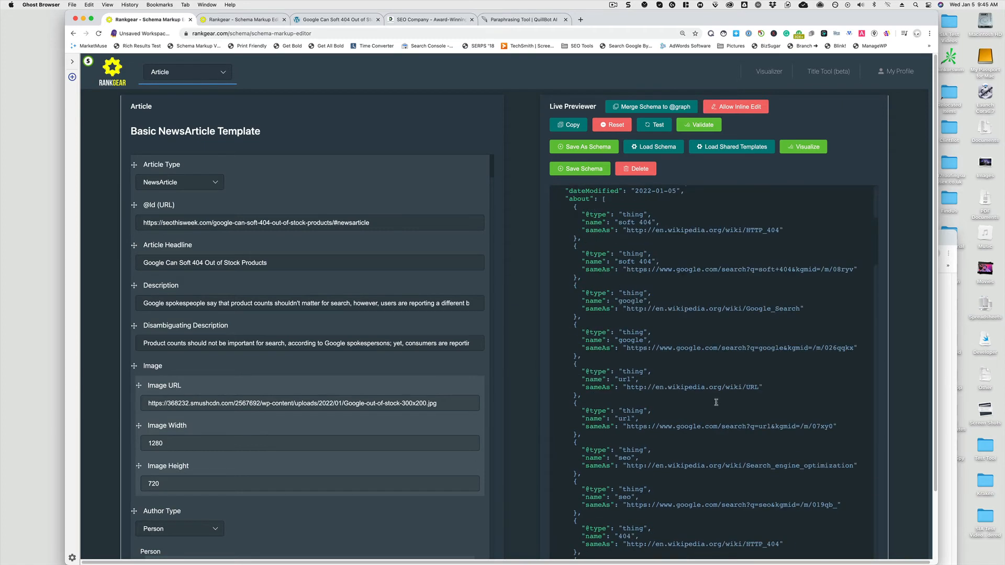
scroll(716, 402, up, 10)
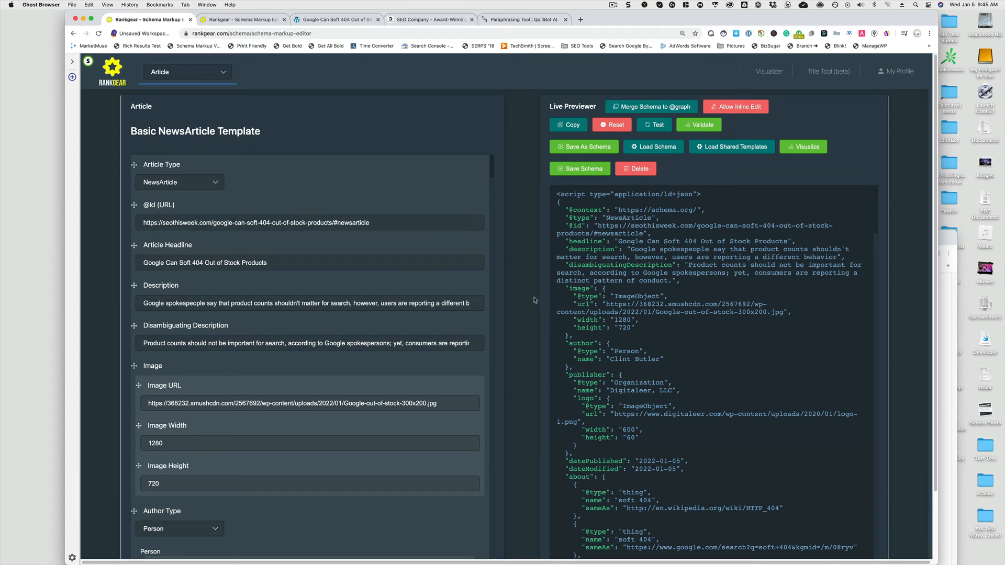
Load the shared template Article-writing-guide into the editor
click(727, 147)
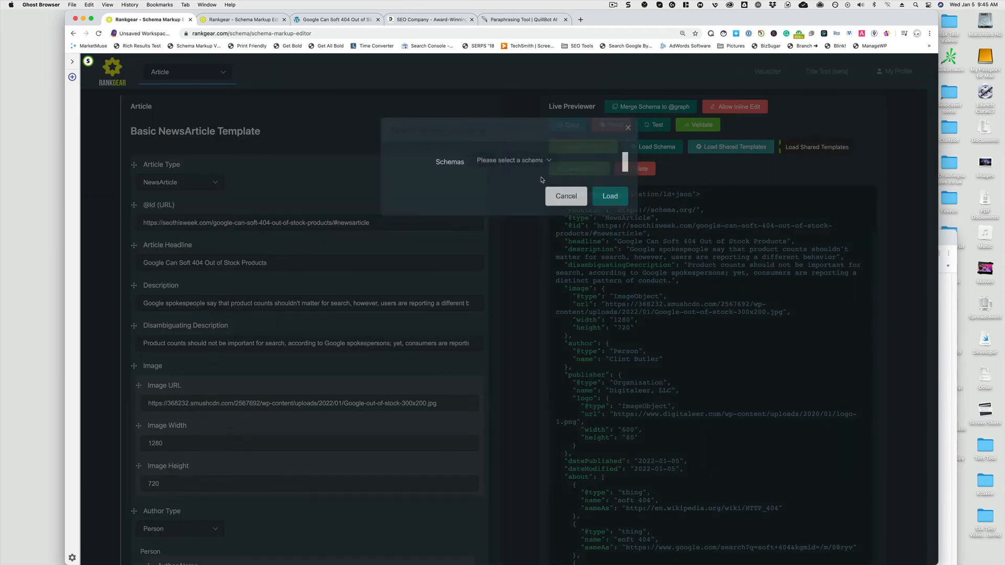
click(530, 167)
click(511, 191)
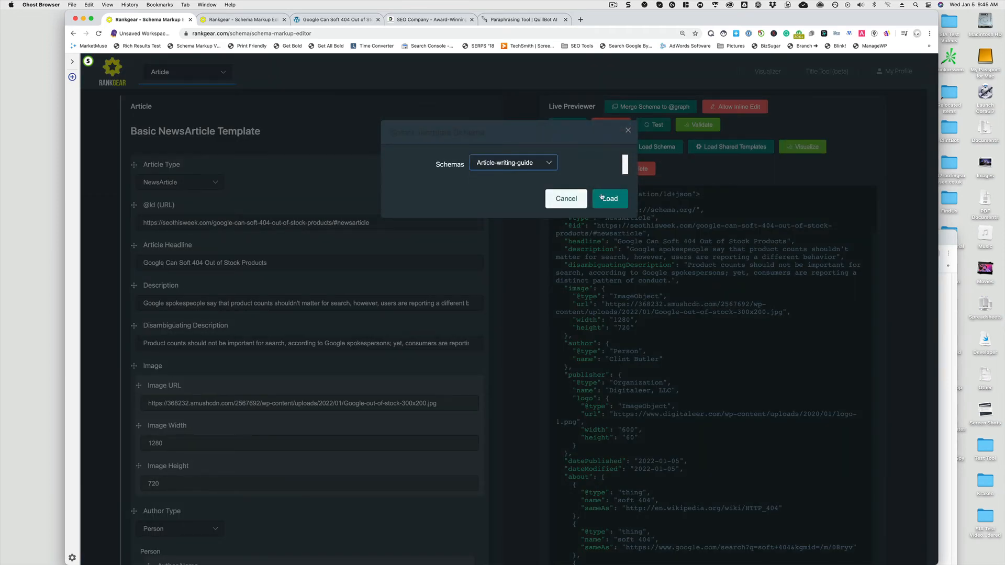
click(602, 198)
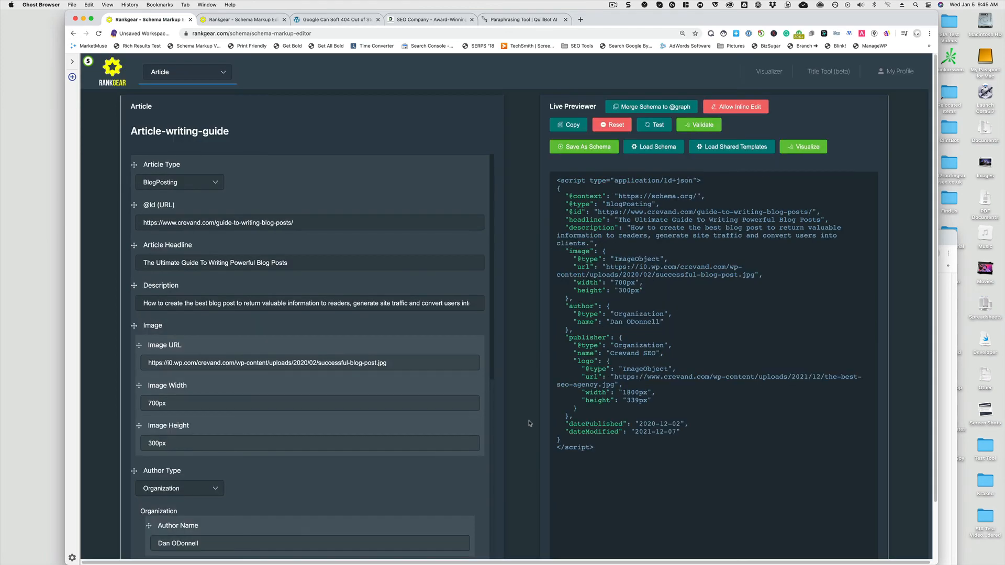
Try to save the loaded shared template as a non-public schema titled Basic NewsArticle Template, and leave the save dialog
click(586, 148)
click(524, 161)
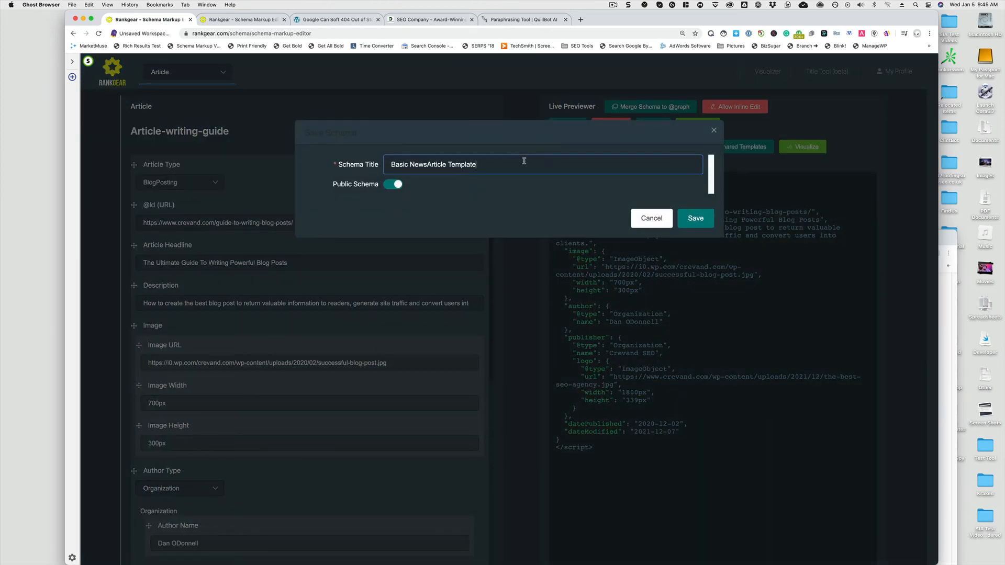
click(396, 185)
click(696, 220)
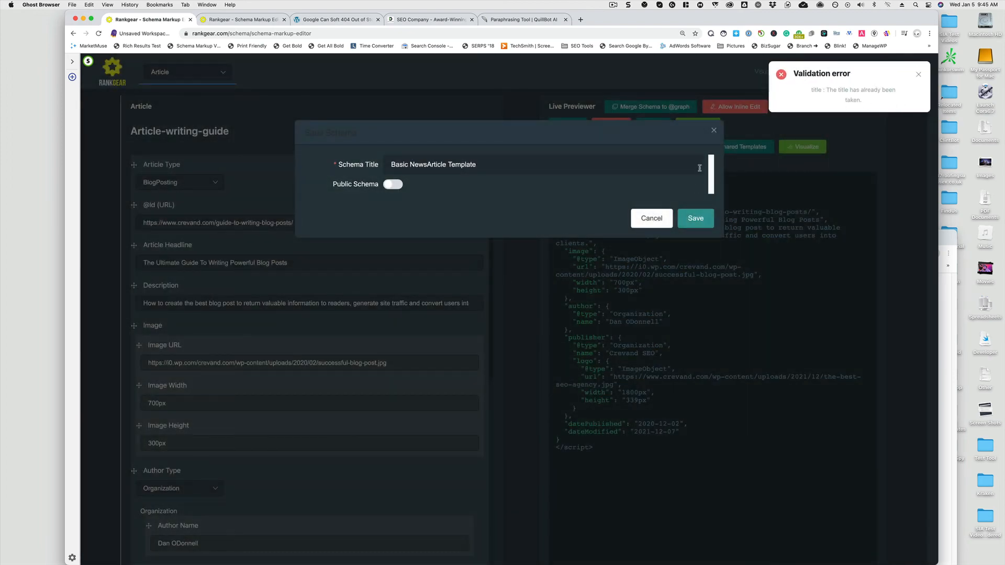
click(651, 218)
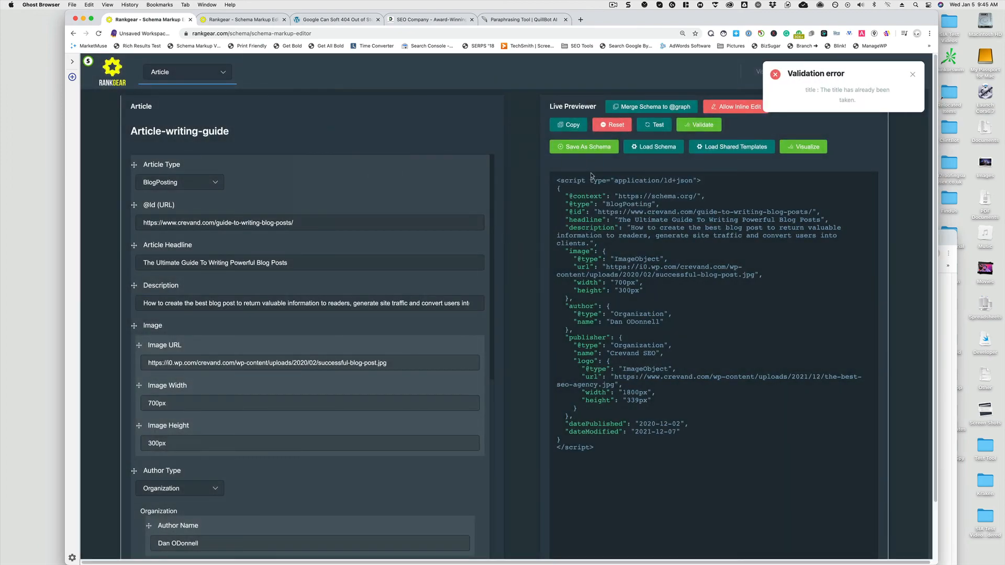
Check which saved schemas are available to load and close the selection dialog without loading one
click(643, 147)
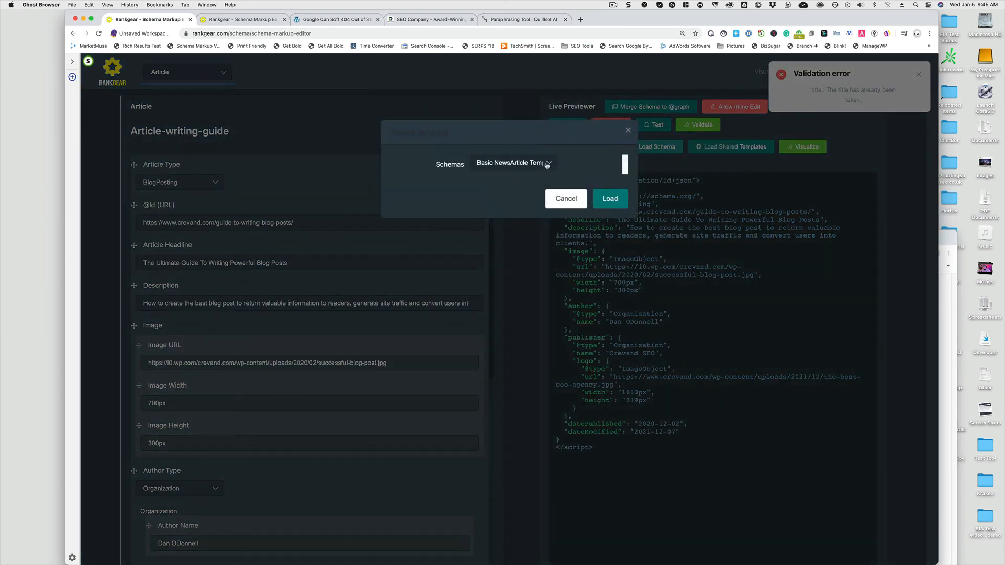
click(547, 164)
click(522, 191)
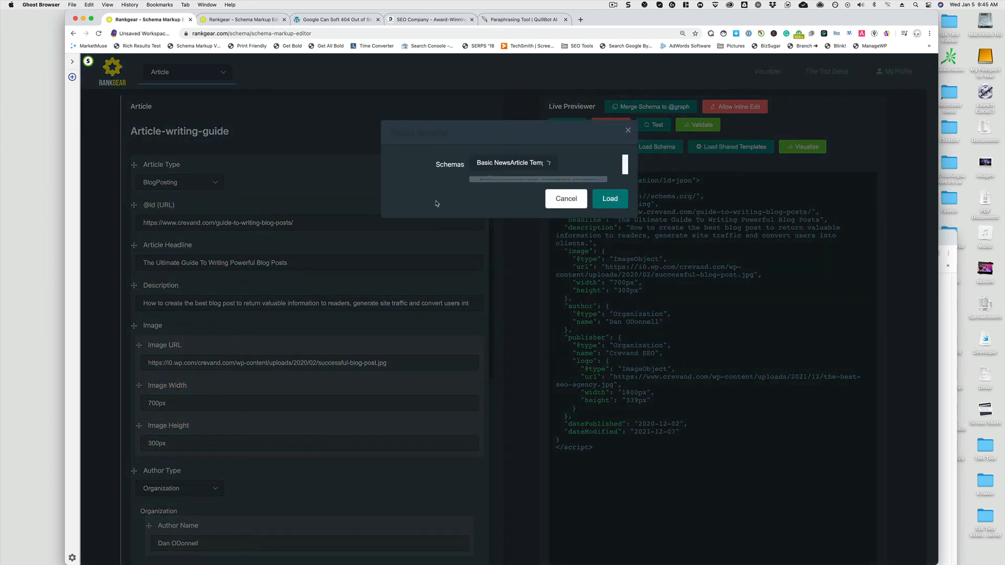
click(515, 168)
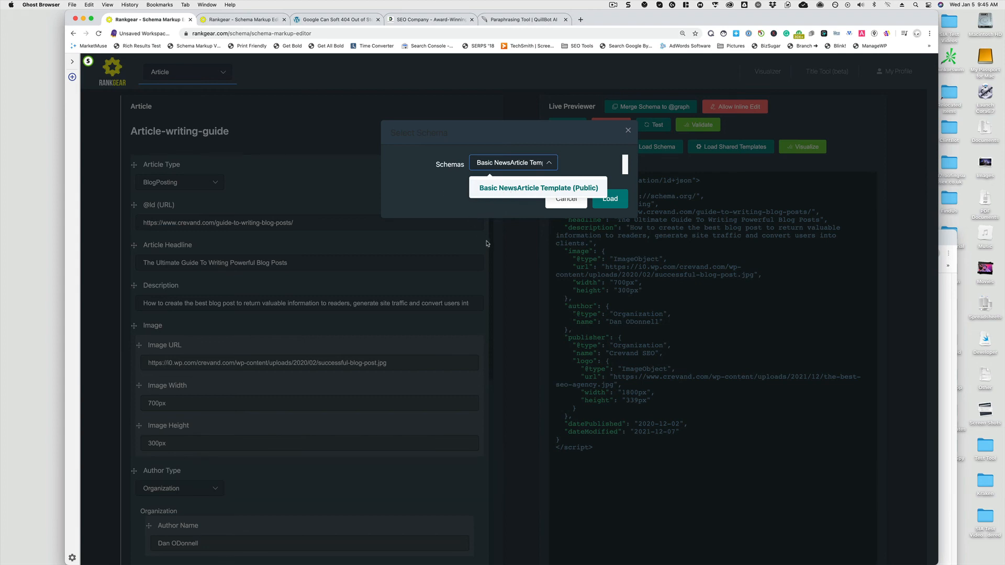
click(513, 240)
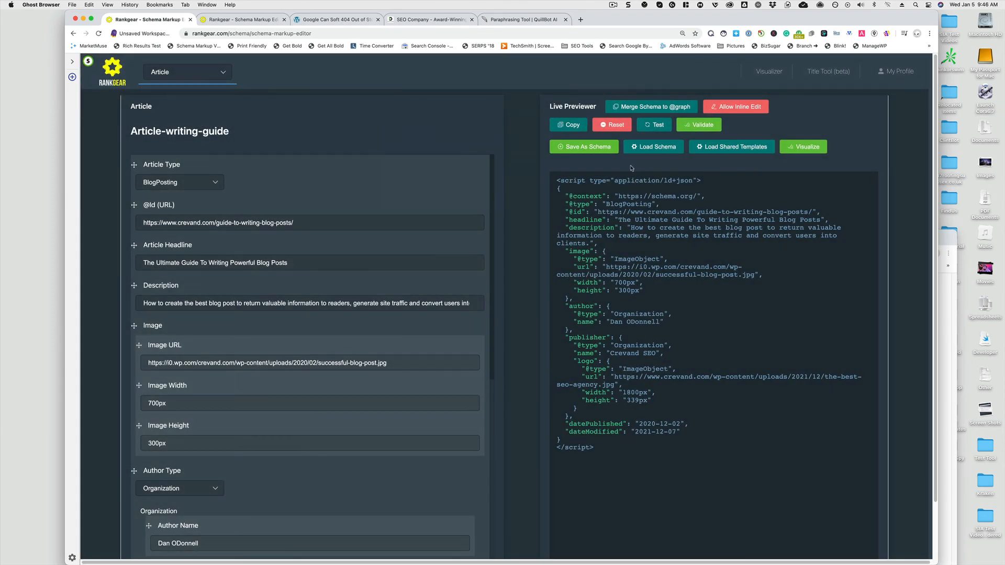
click(656, 148)
click(551, 198)
Open the Article-writing-guide markup in the Schema Markup Validator and Rich Results Test, and close both test pages
click(690, 127)
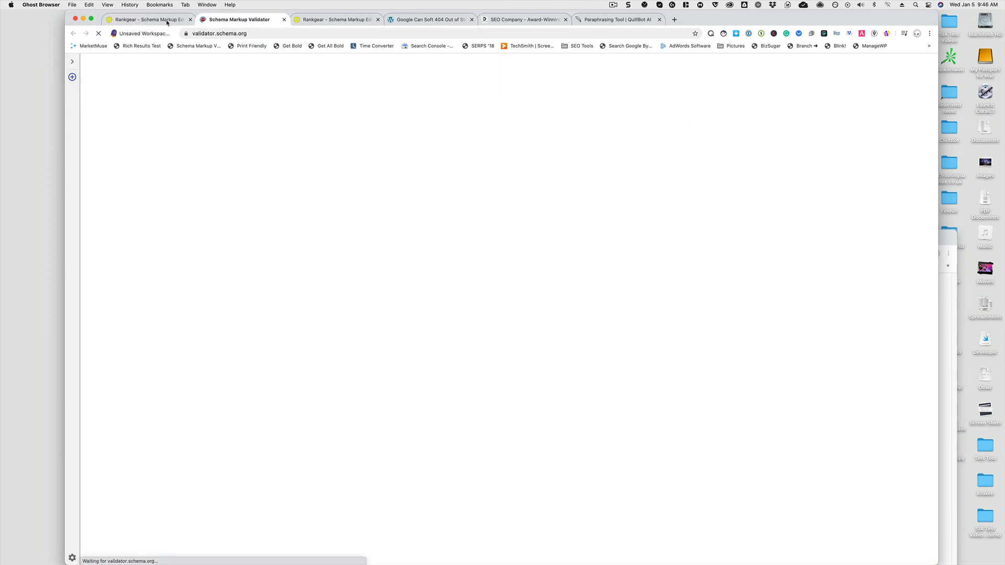
click(171, 19)
click(658, 125)
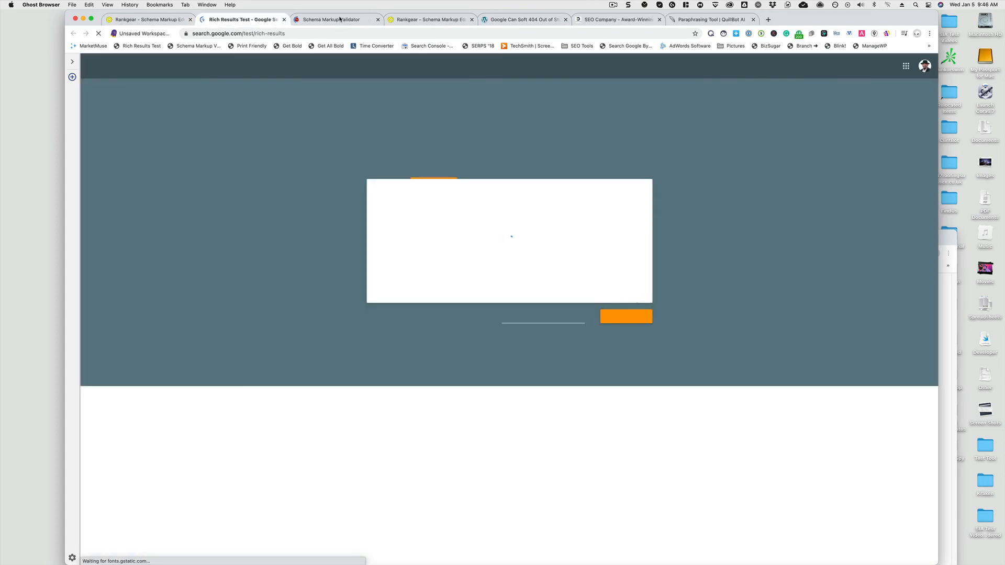
click(339, 19)
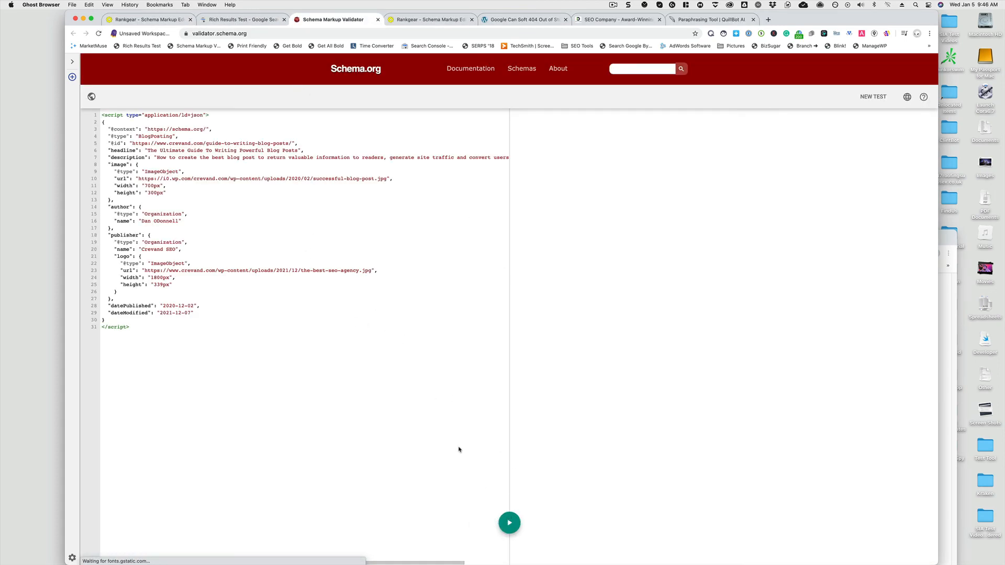
click(283, 19)
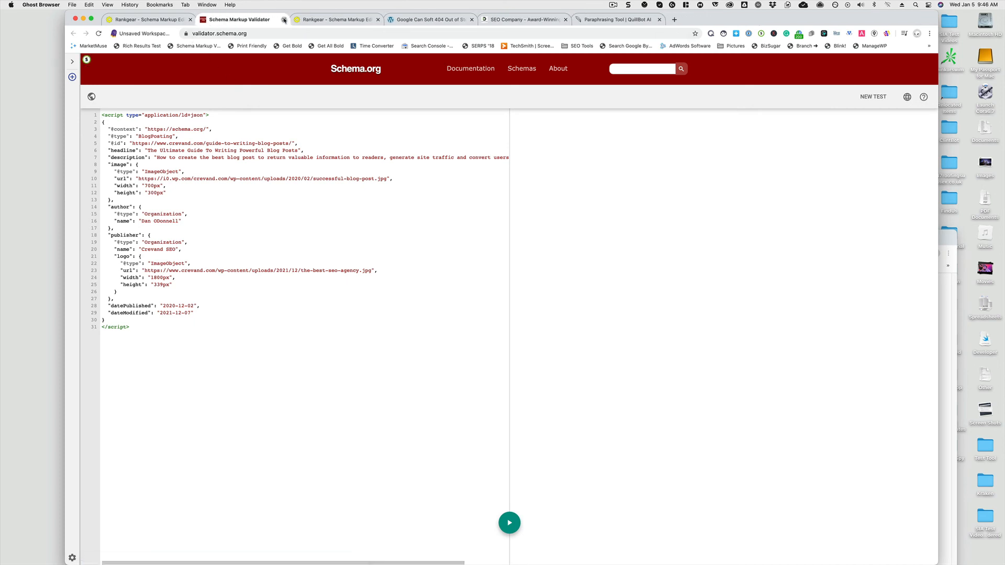
click(158, 20)
click(283, 20)
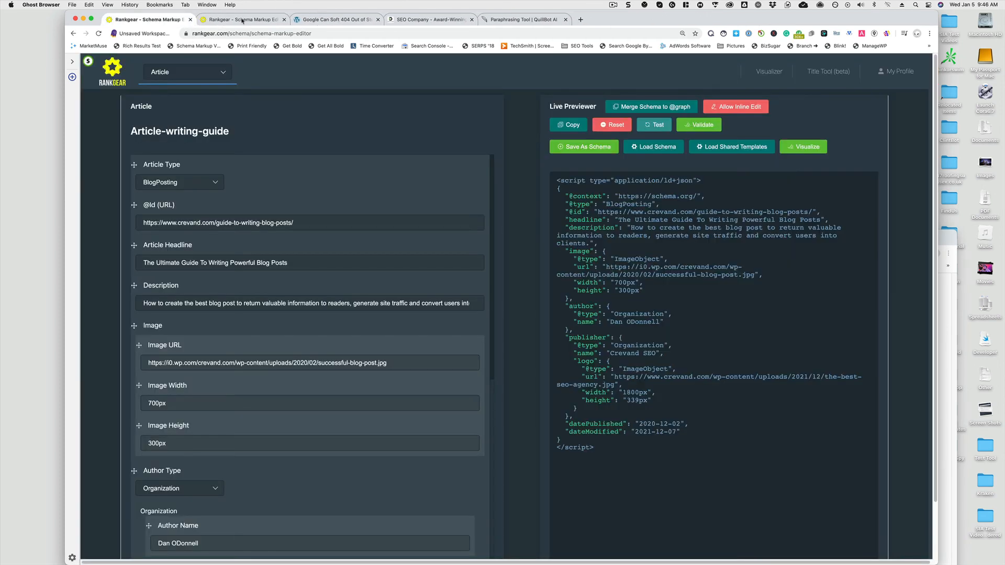
Replace the shared template in the editor with the saved Basic NewsArticle Template schema
click(653, 146)
click(514, 187)
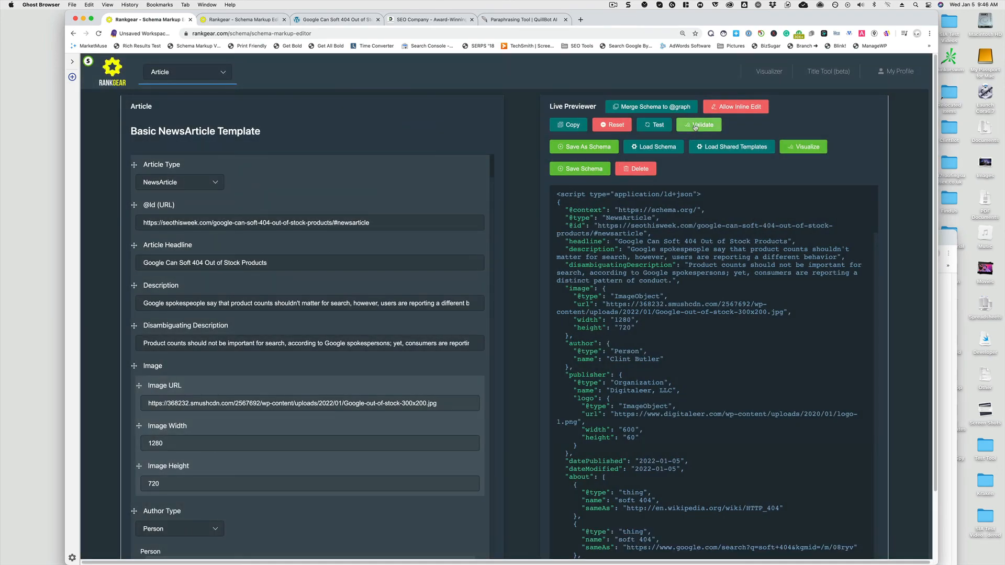
Send the NewsArticle markup to the Schema Markup Validator and Google's Rich Results Test, and run the validator's test
click(696, 125)
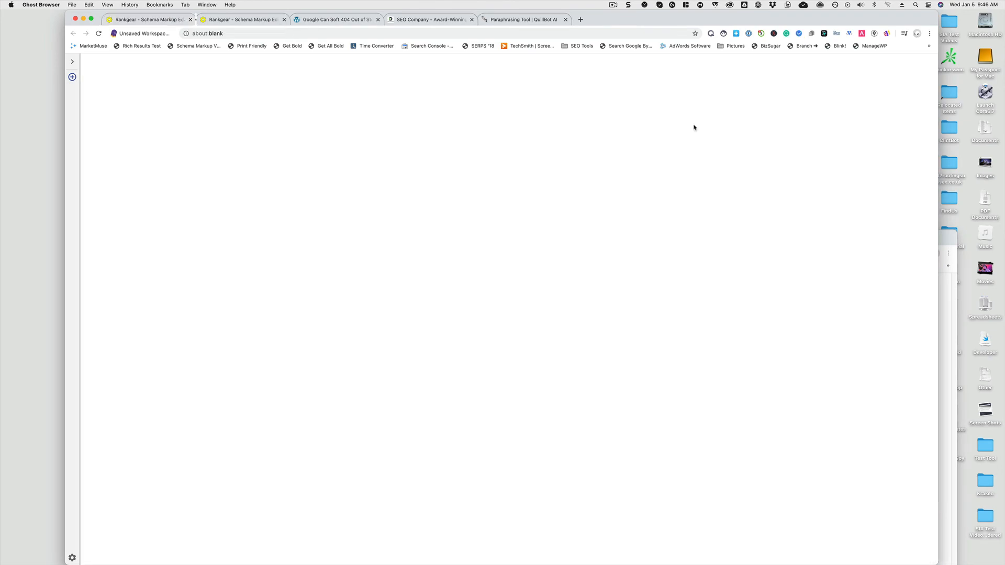
click(176, 21)
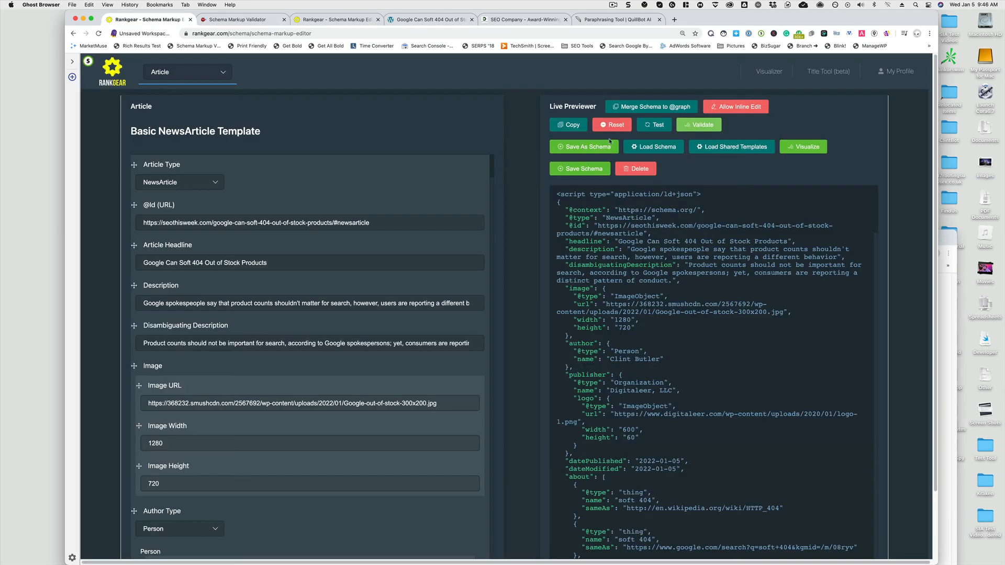
click(658, 126)
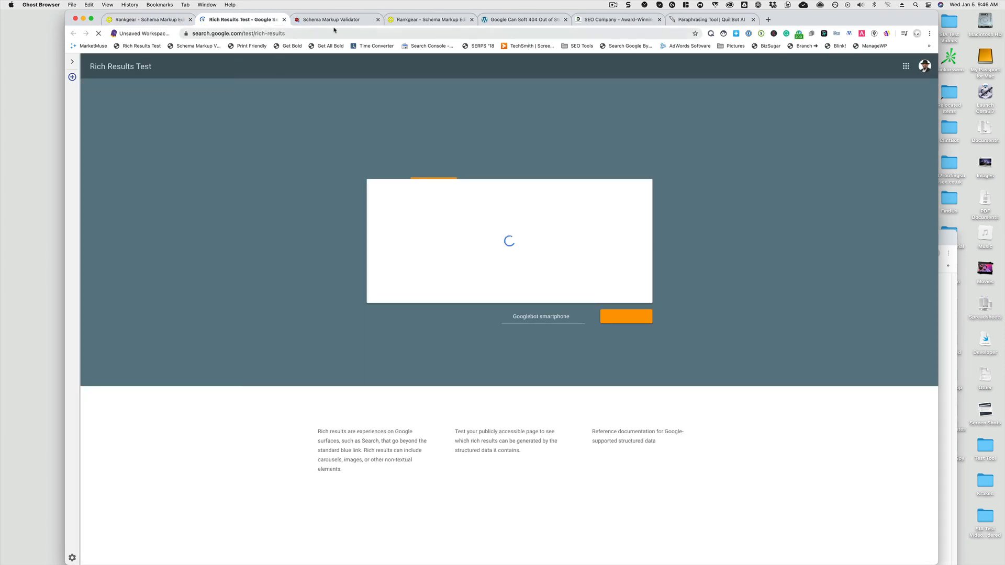
click(330, 21)
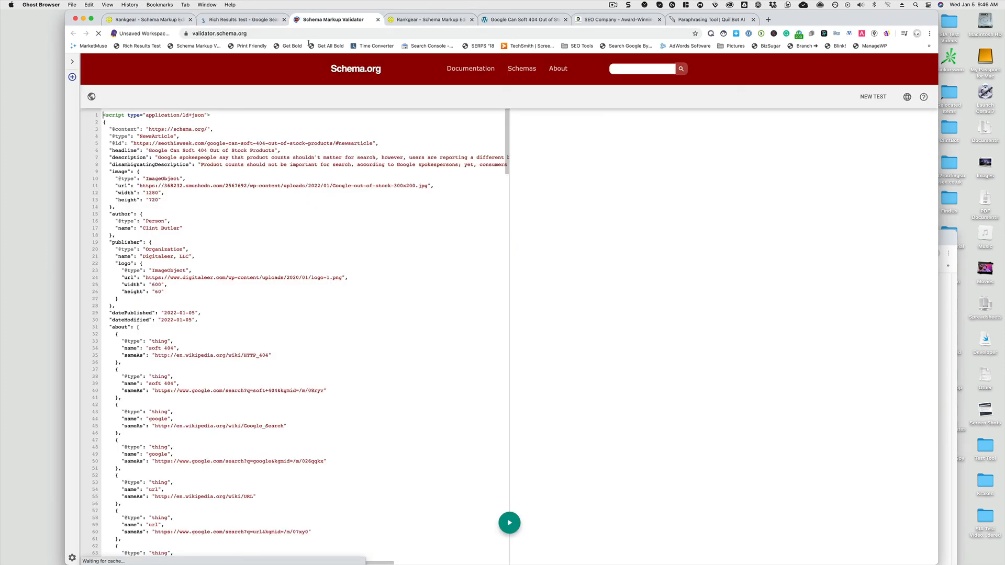
click(510, 522)
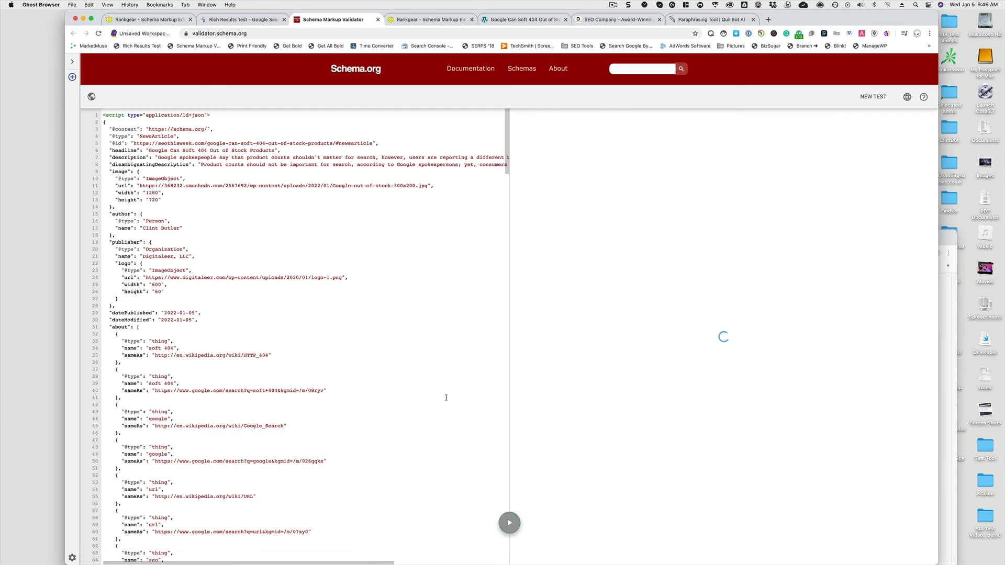
Review the NewsArticle results in the Schema Markup Validator and run Google's Rich Results Test on the same code
scroll(654, 397, down, 10)
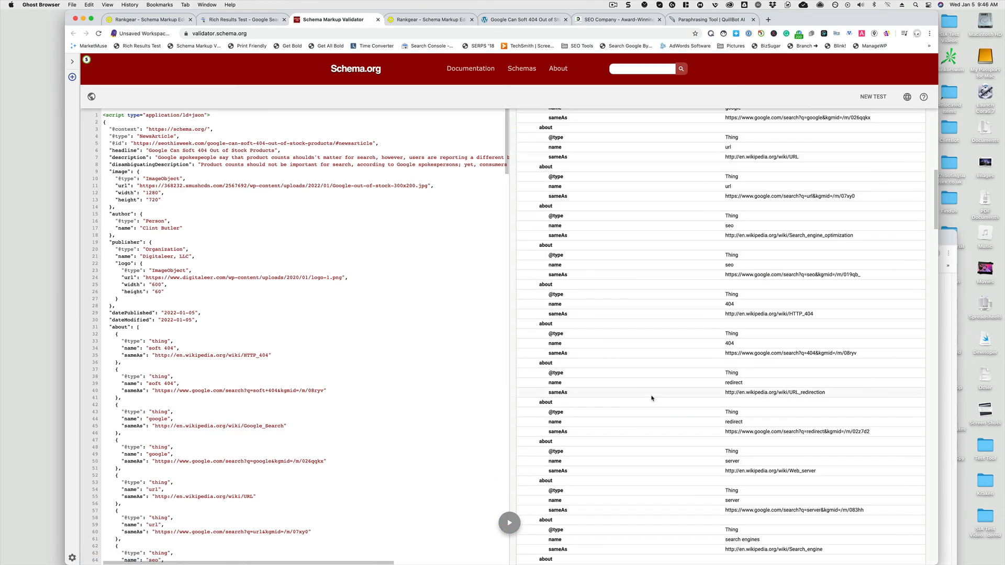
scroll(653, 396, up, 15)
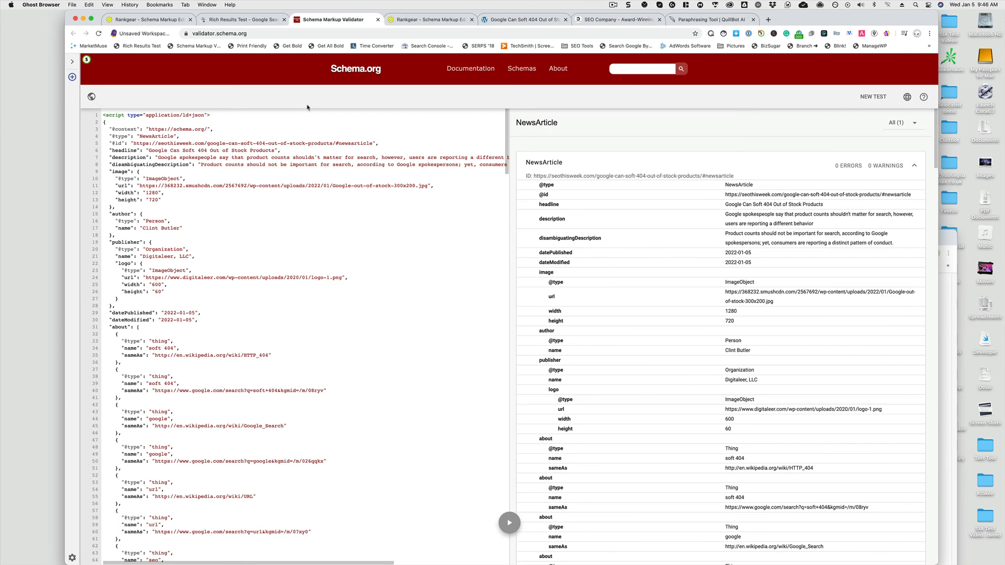
click(249, 19)
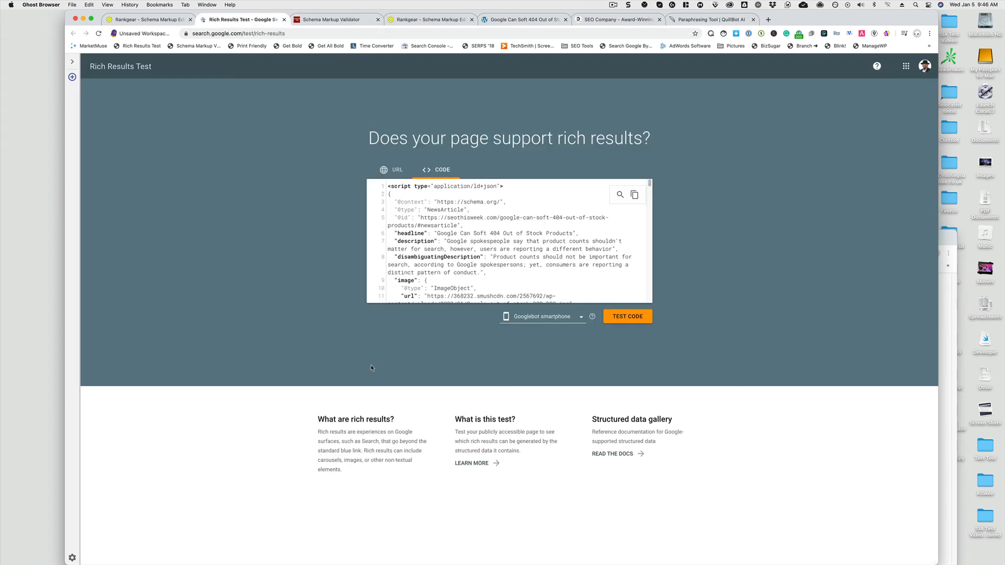
click(619, 320)
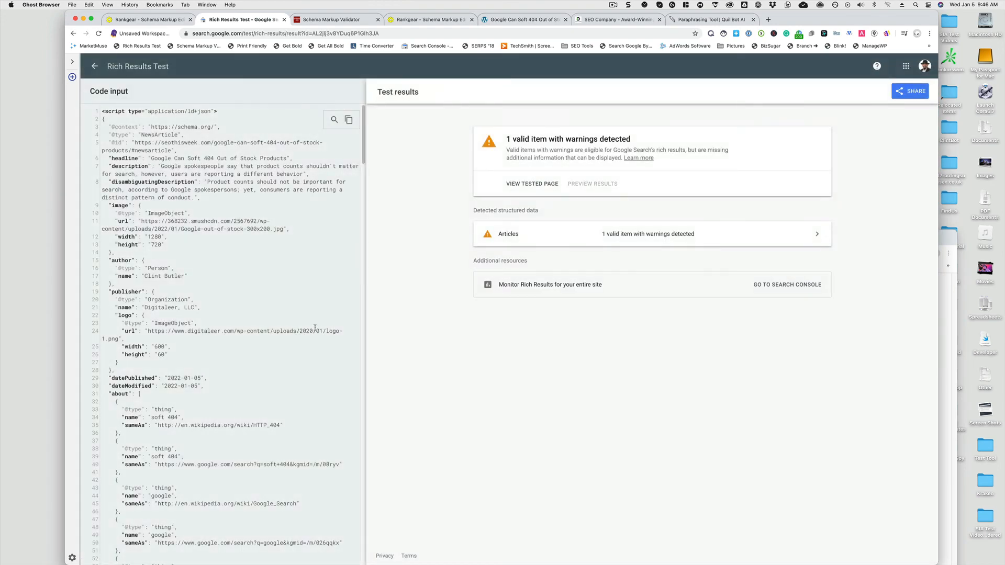
Open the detected Articles item in the Rich Results Test and examine its warning and its author, publisher, about and mentions fields
click(659, 236)
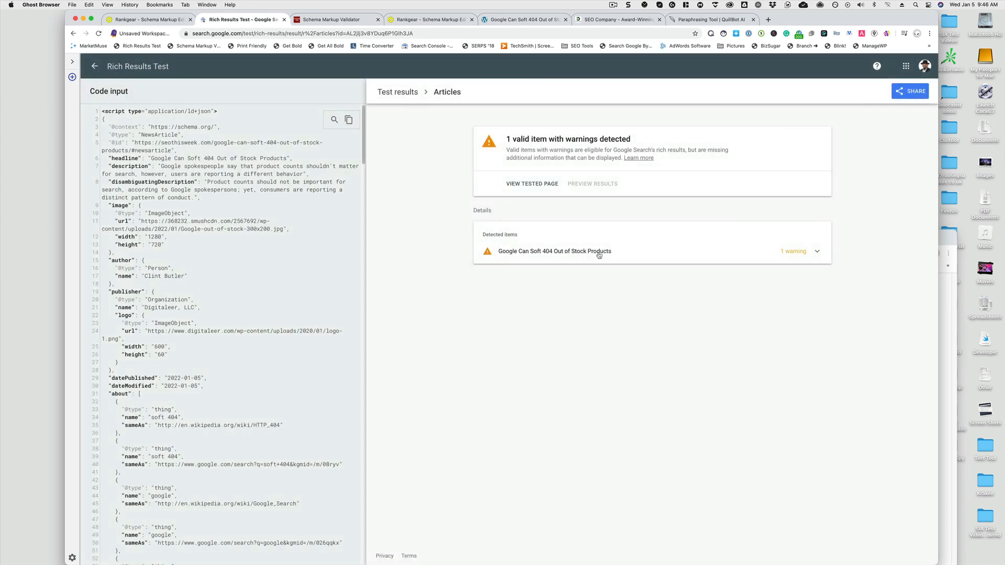
click(599, 253)
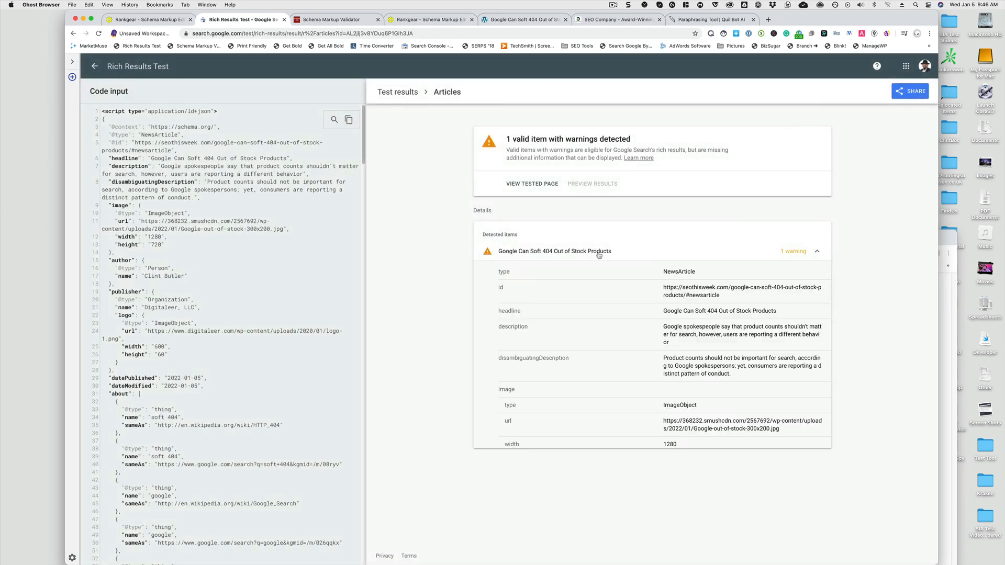
scroll(447, 360, down, 5)
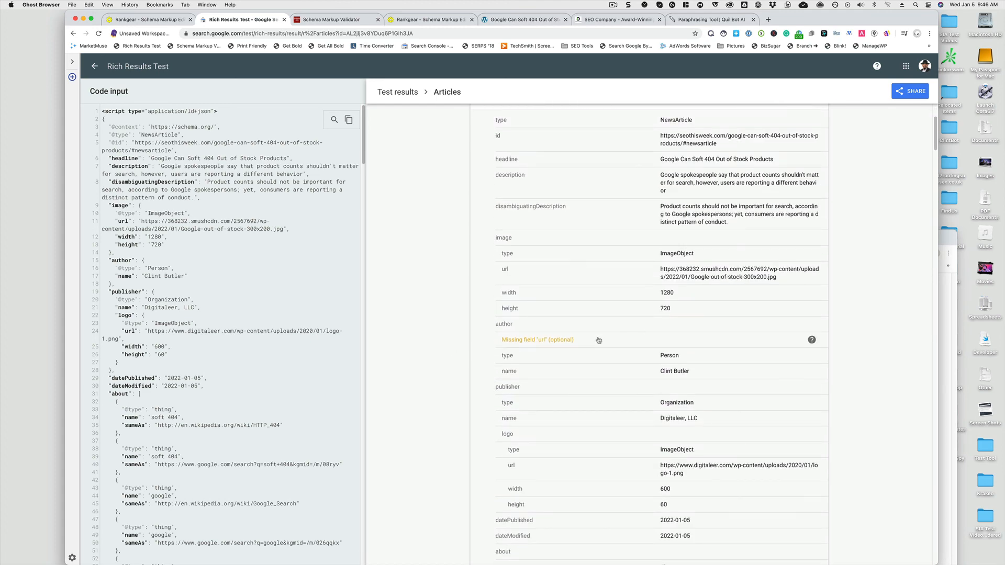
scroll(543, 346, down, 20)
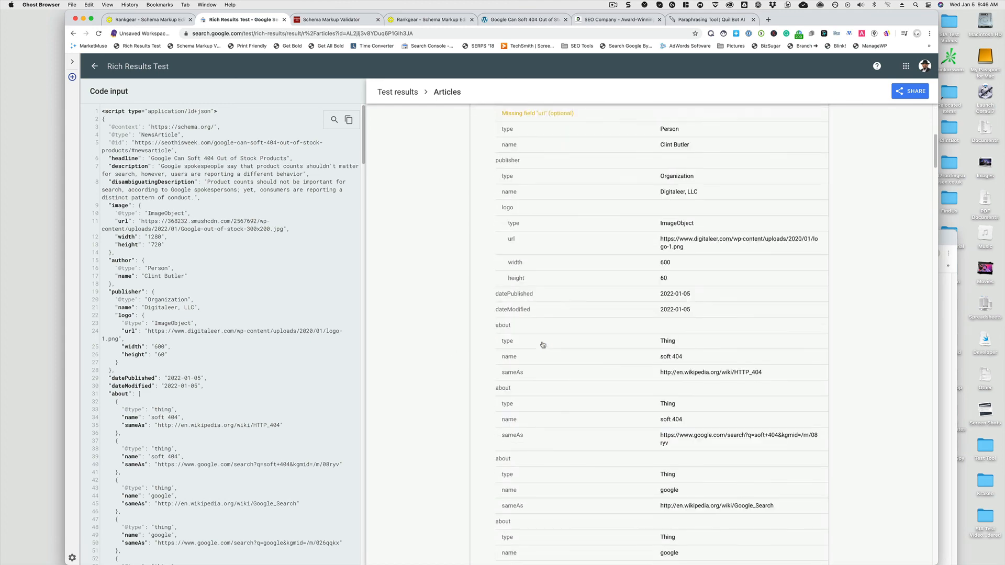
scroll(543, 343, down, 15)
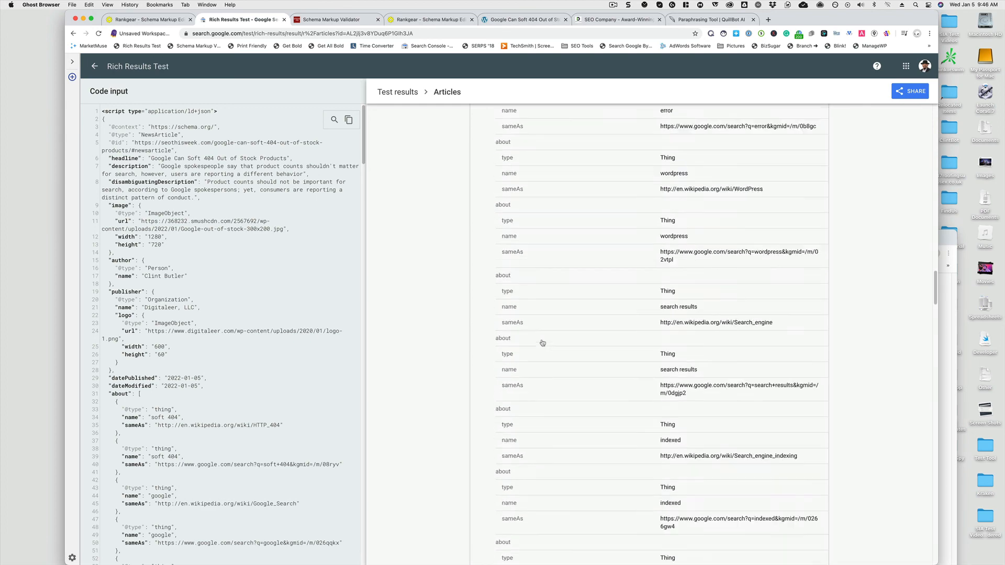
scroll(543, 343, down, 15)
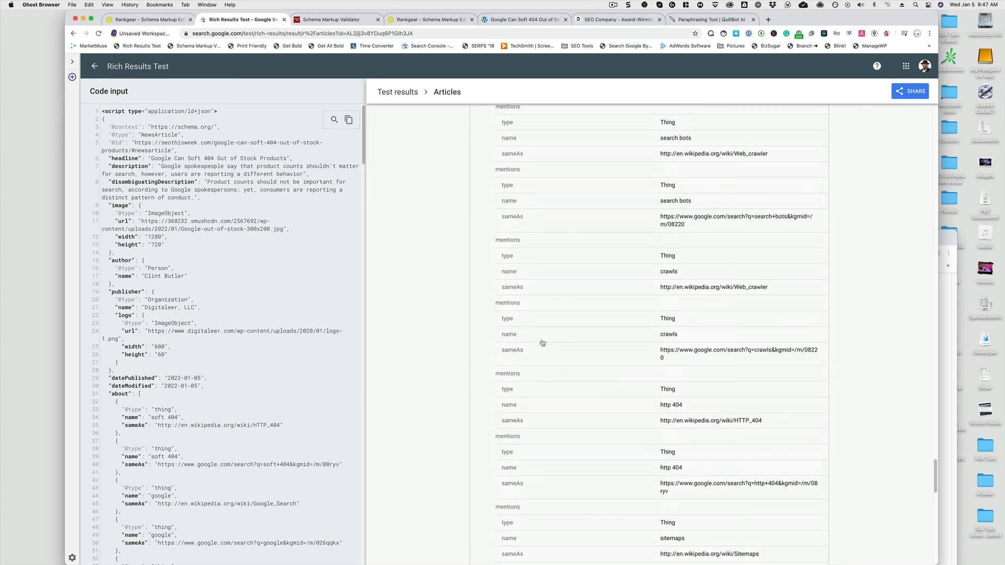
scroll(543, 343, up, 20)
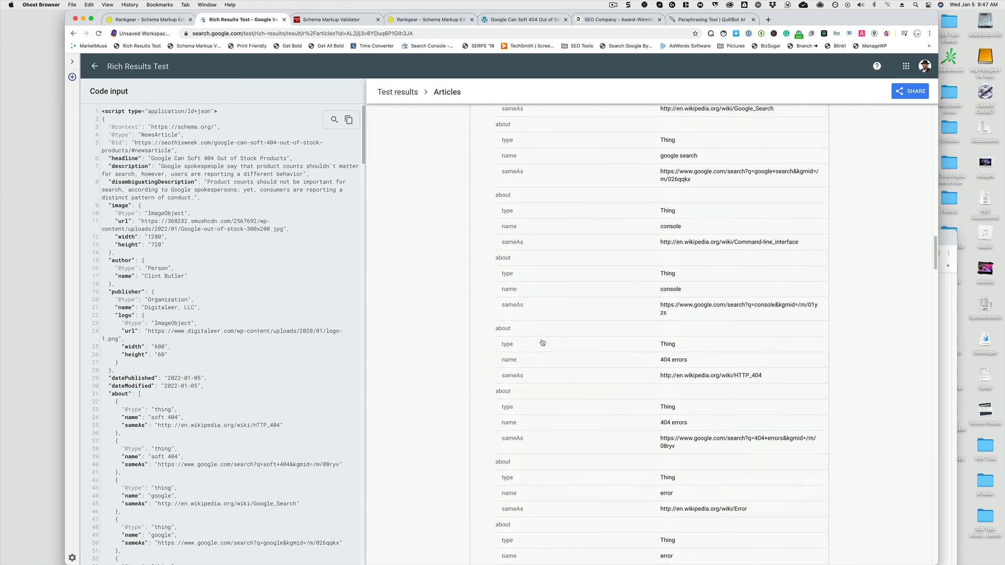
scroll(543, 343, up, 10)
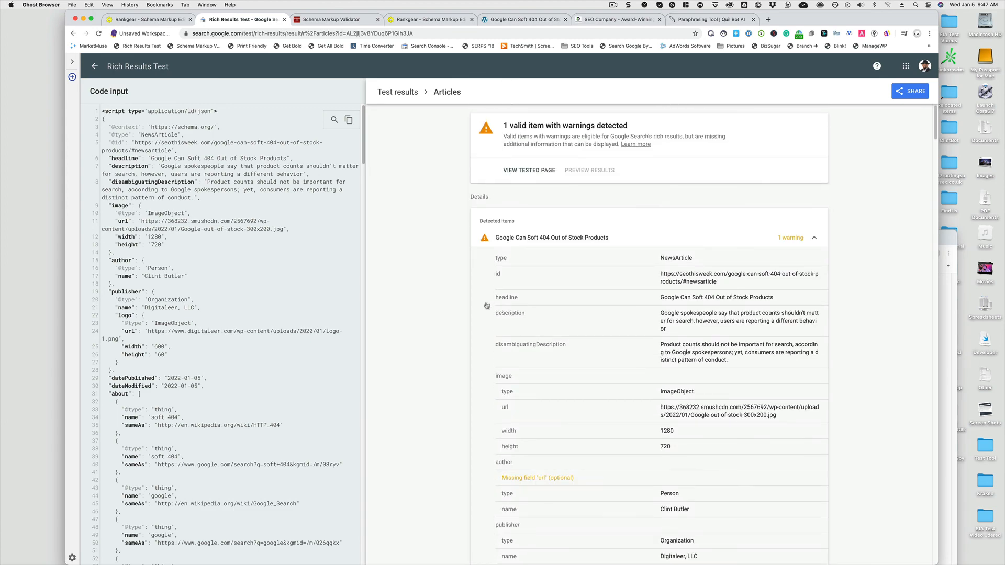